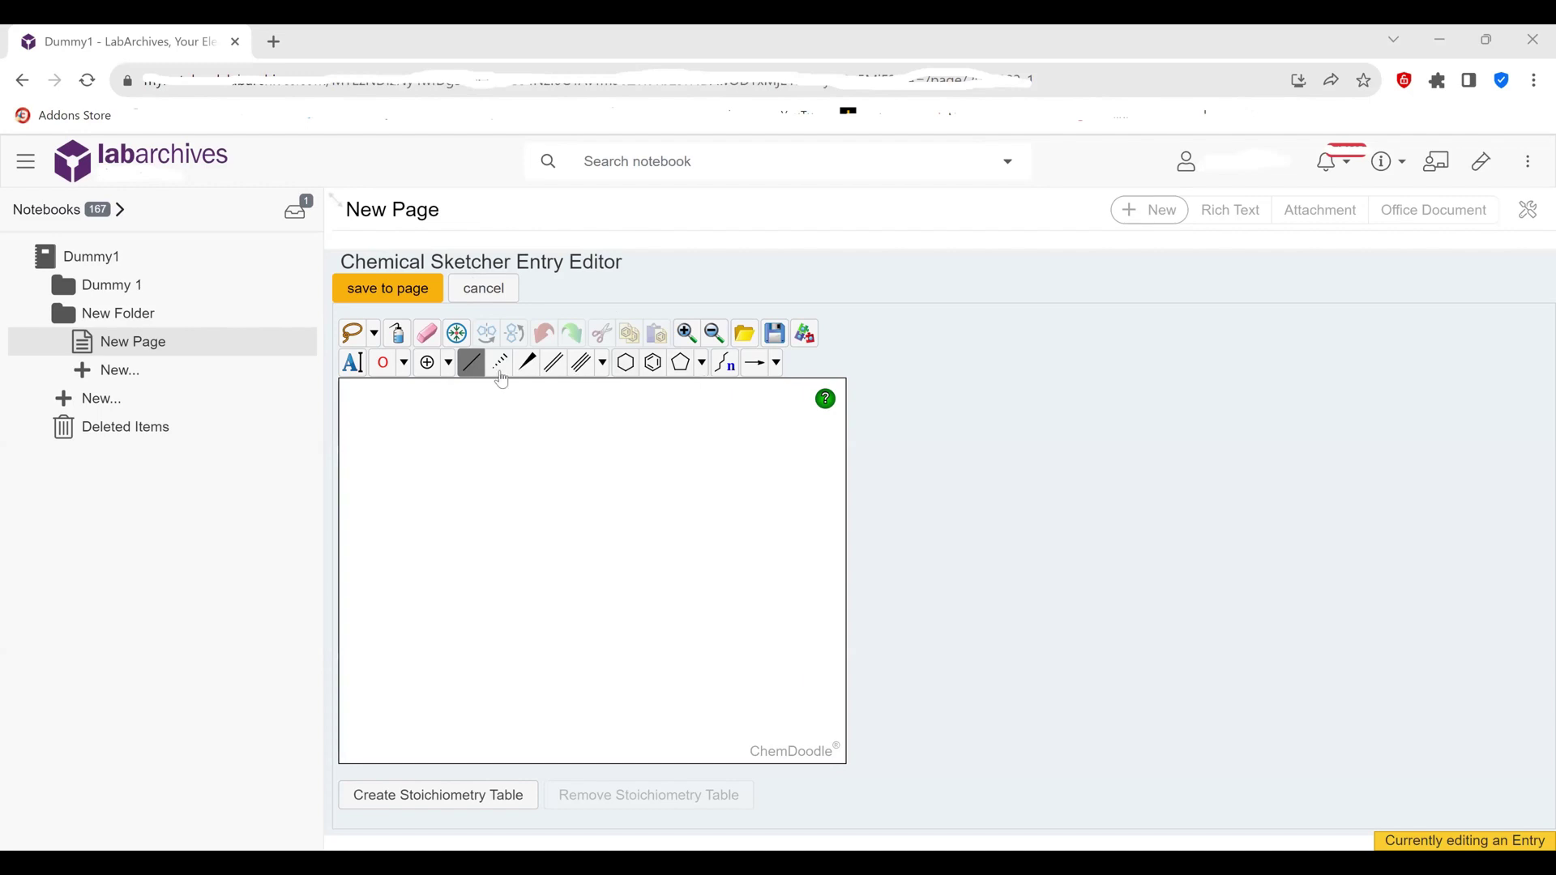
Add a Ni text label near the top-left of the canvas.
{"action": "left_click", "coordinate": [357, 365]}
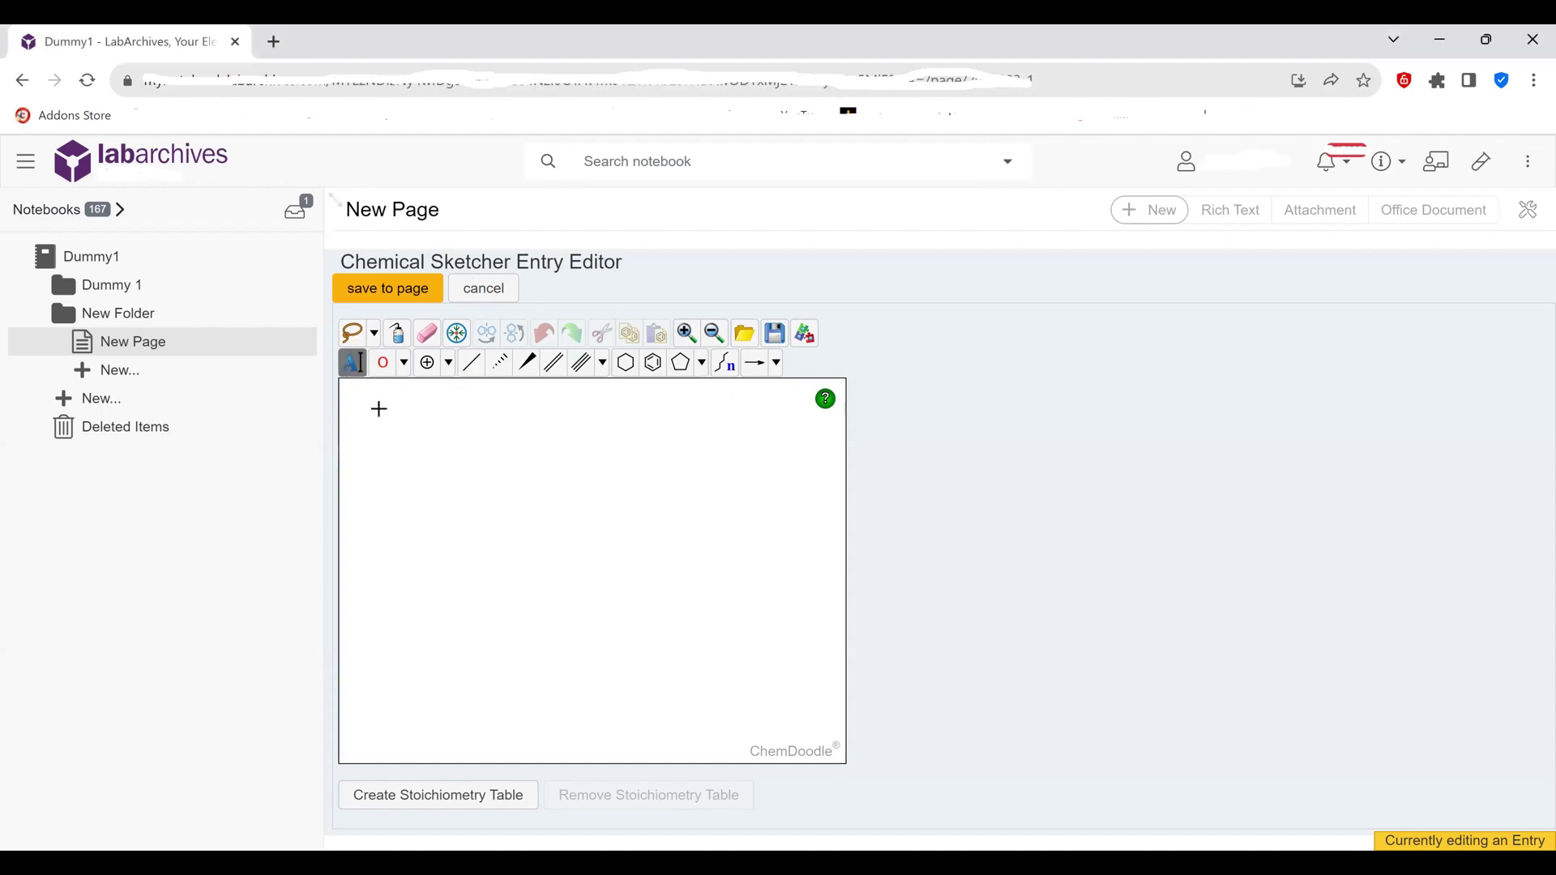
{"action": "left_click", "coordinate": [359, 435]}
{"action": "type", "text": "Ni"}
{"action": "left_click", "coordinate": [448, 371]}
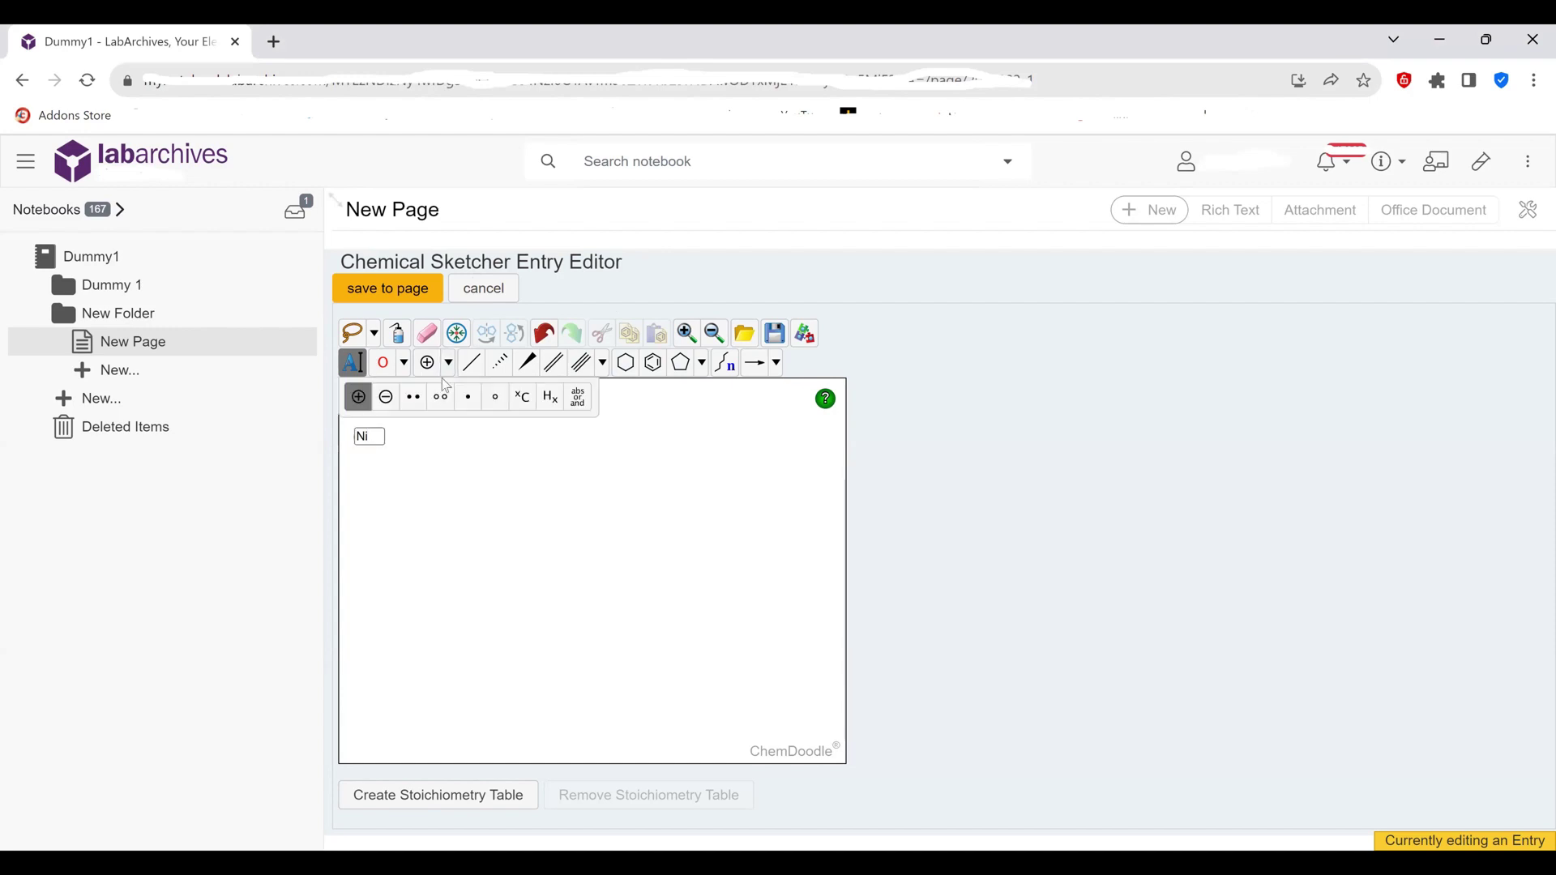
{"action": "left_click", "coordinate": [451, 452]}
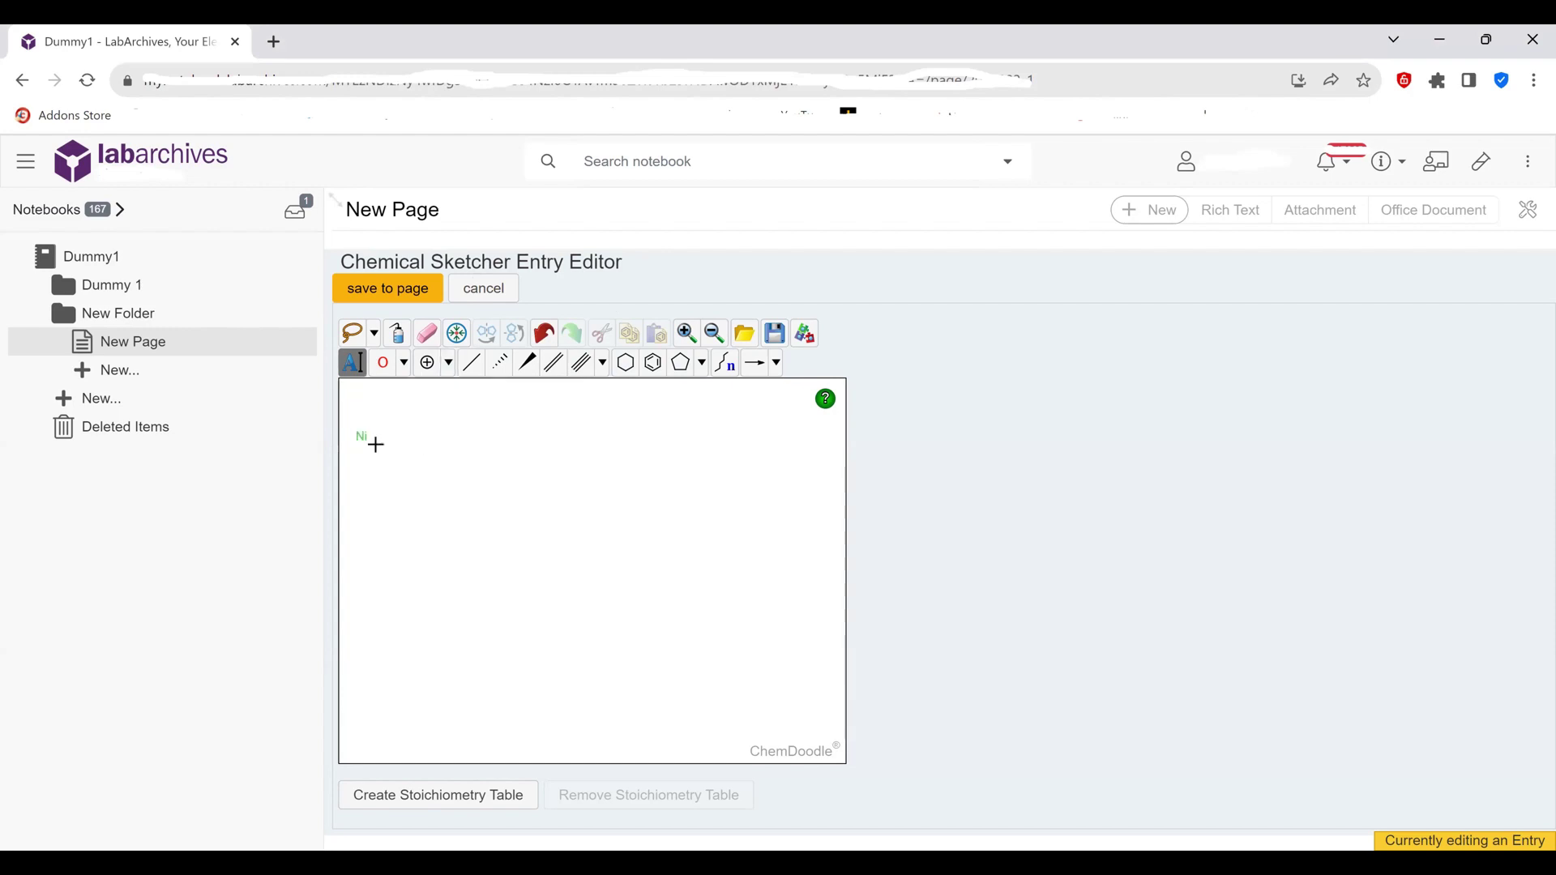
{"action": "left_click", "coordinate": [369, 442]}
{"action": "left_click", "coordinate": [374, 437]}
Apply positive charge to the Ni label repeatedly until it reads Ni3+.
{"action": "left_click", "coordinate": [427, 362]}
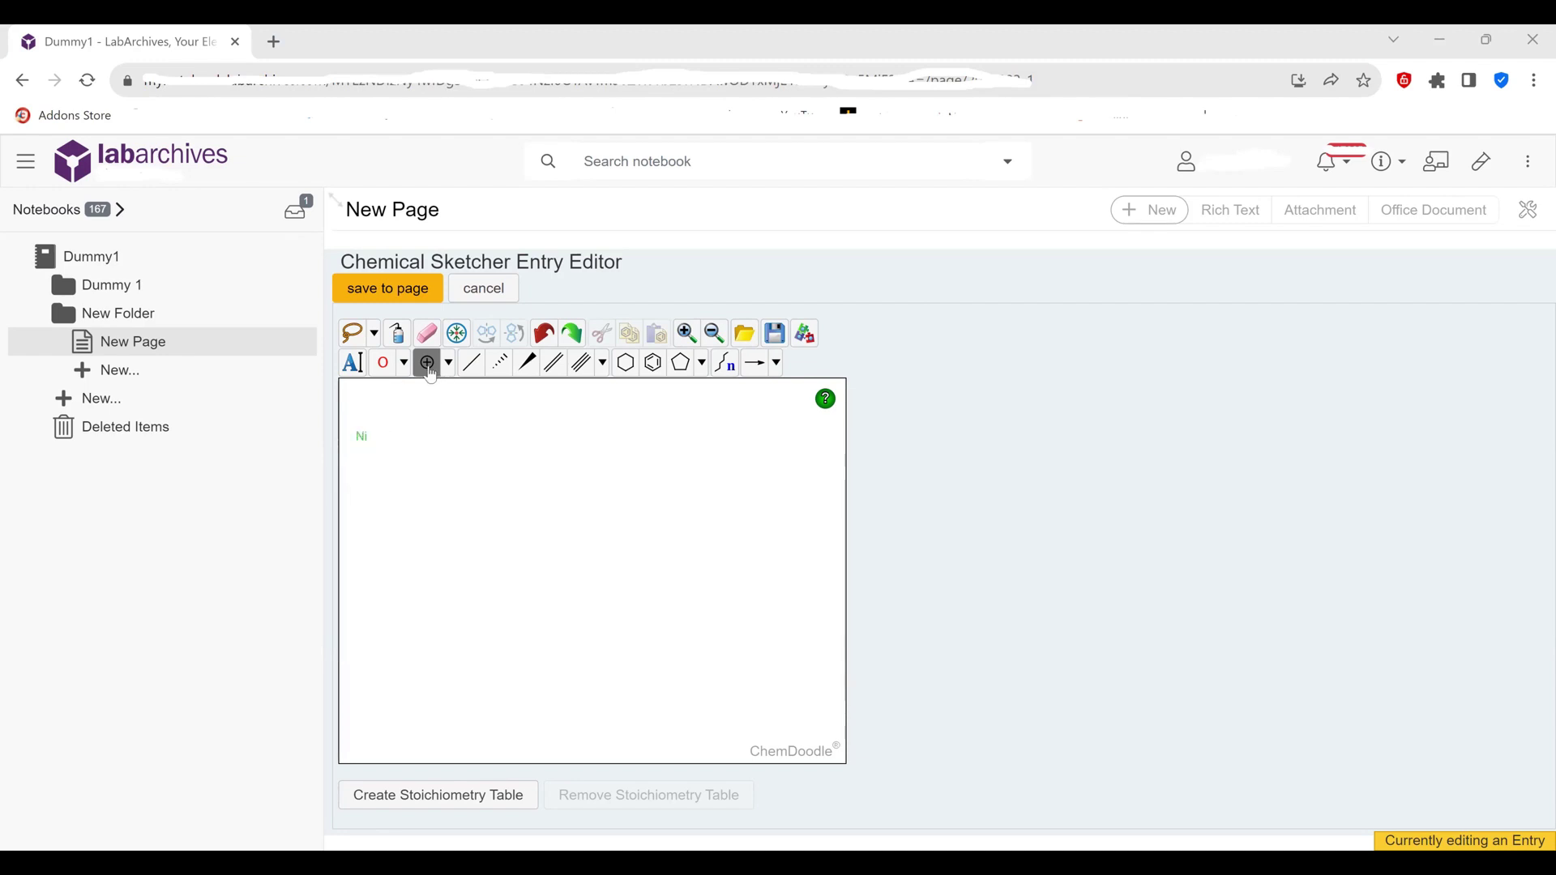
{"action": "left_click", "coordinate": [449, 366]}
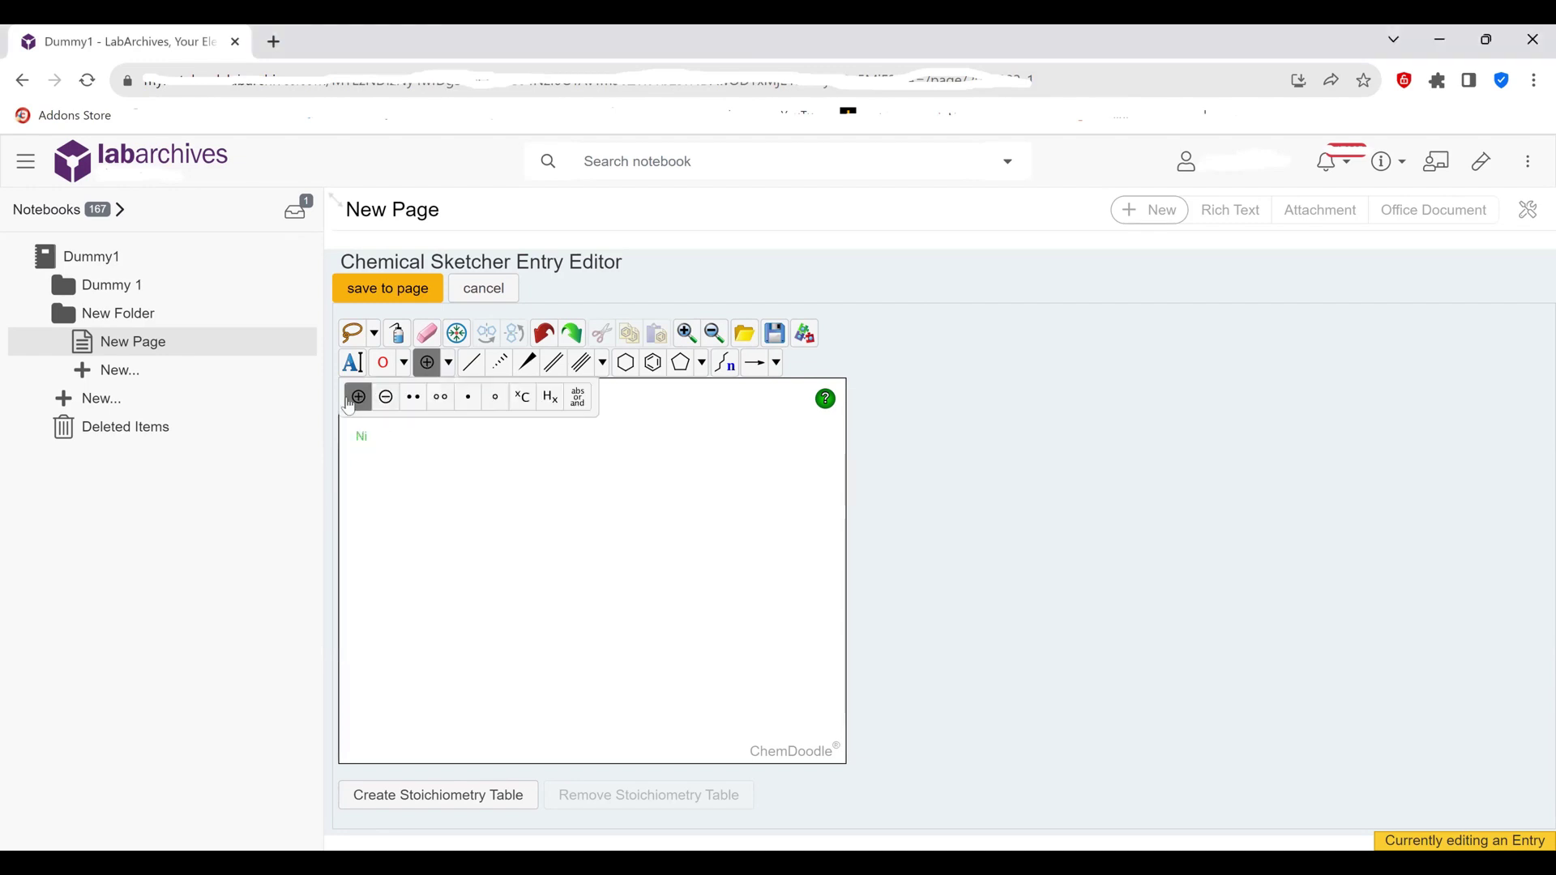
{"action": "left_click", "coordinate": [357, 398]}
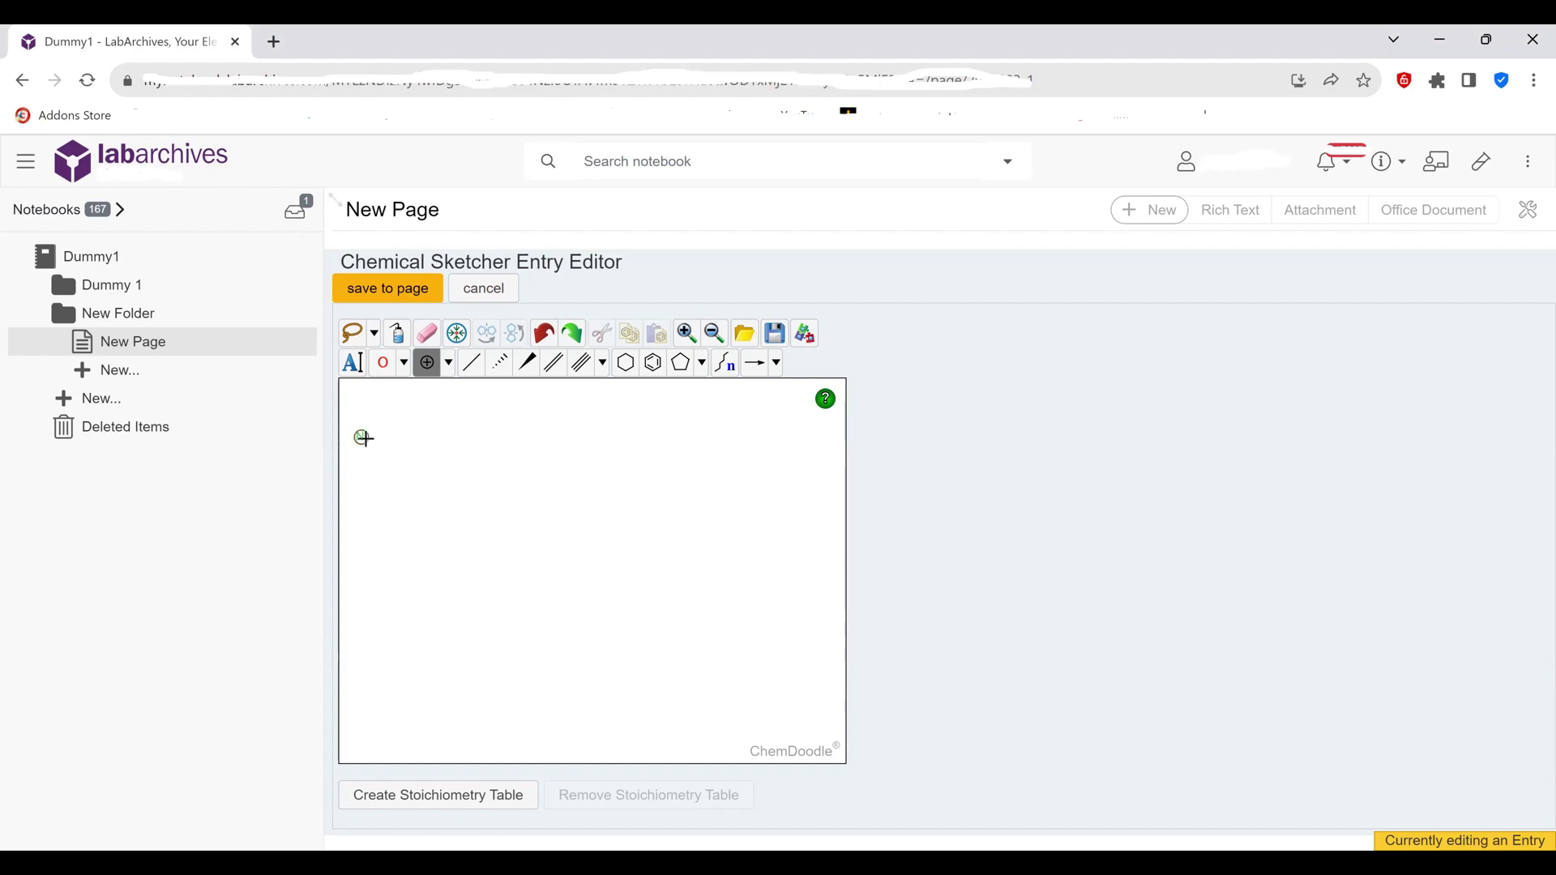
{"action": "left_click", "coordinate": [364, 439]}
{"action": "left_click", "coordinate": [364, 438]}
Add a + label to the right of Ni3+.
{"action": "left_click", "coordinate": [779, 364]}
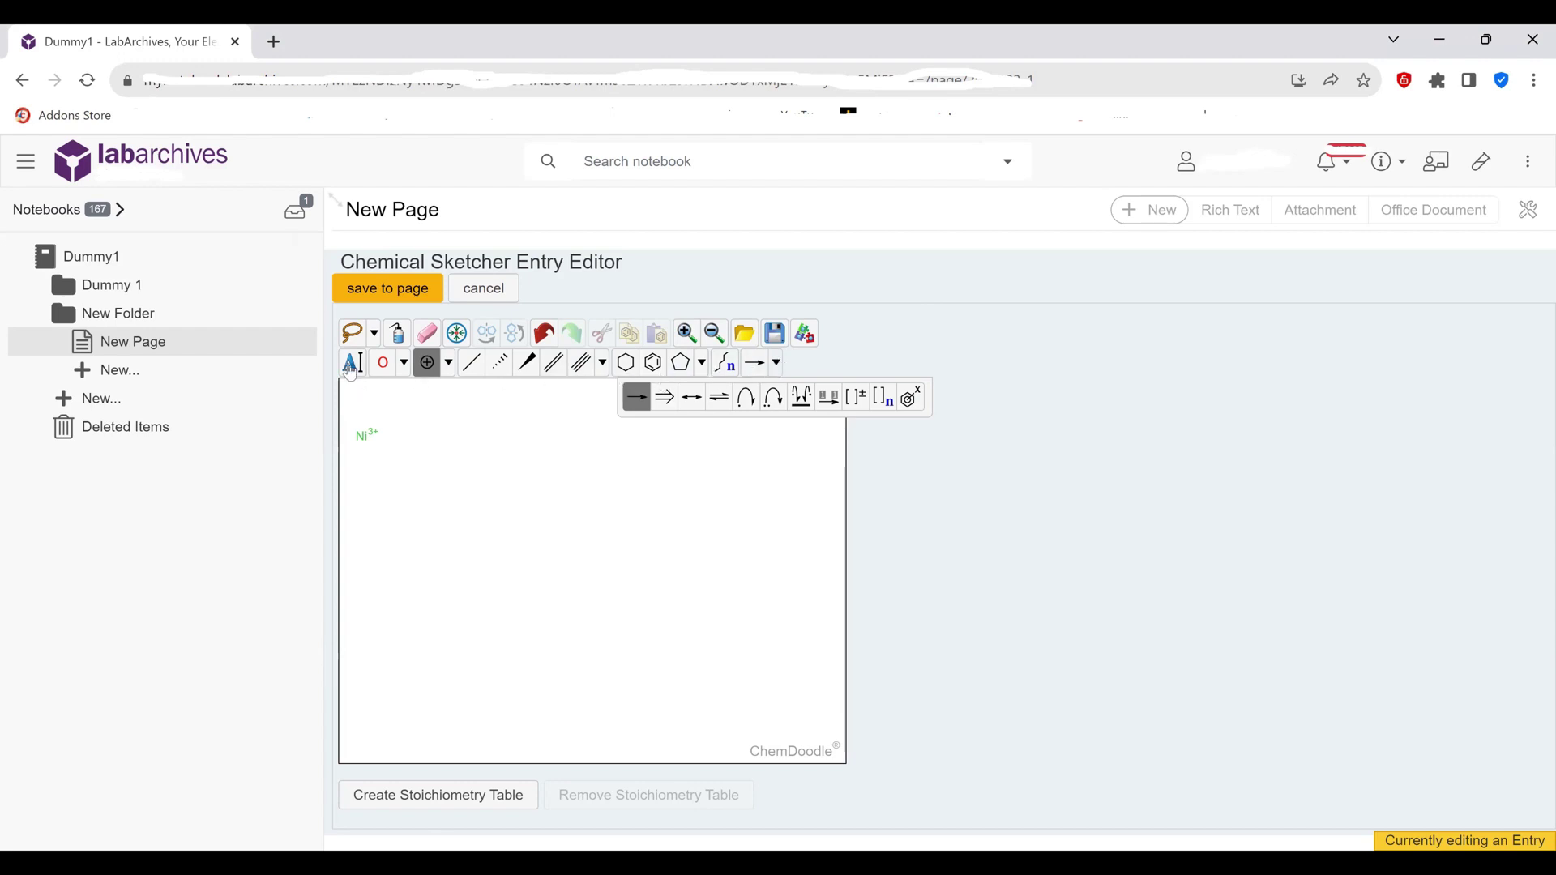
{"action": "left_click", "coordinate": [392, 435]}
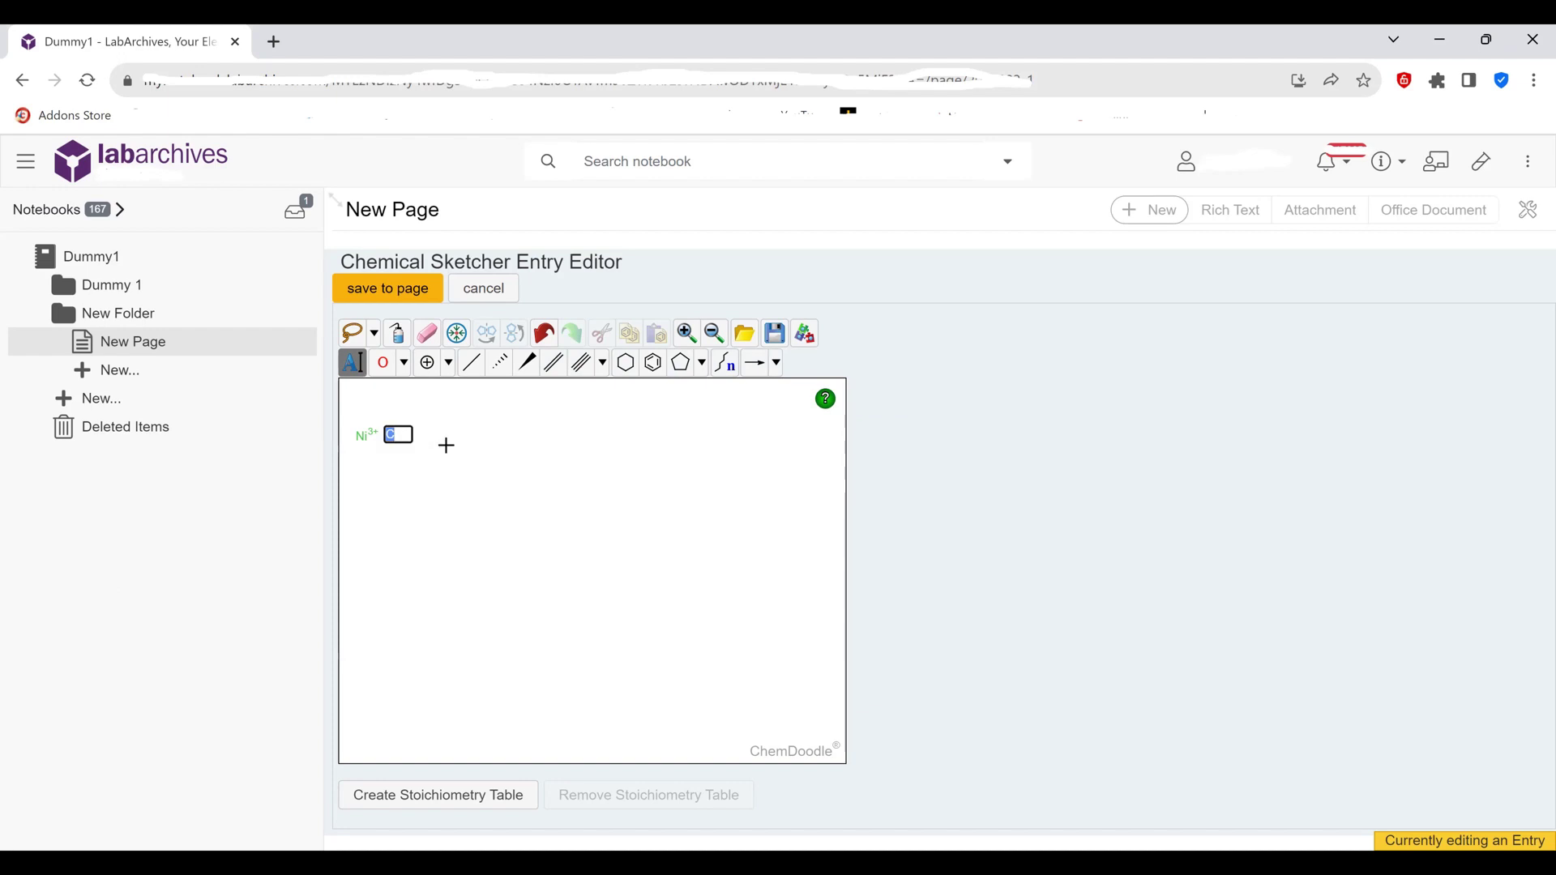
{"action": "key", "text": "Return"}
Place a chlorine atom after the plus sign and give it a negative charge.
{"action": "left_click", "coordinate": [406, 369]}
{"action": "left_click", "coordinate": [490, 397]}
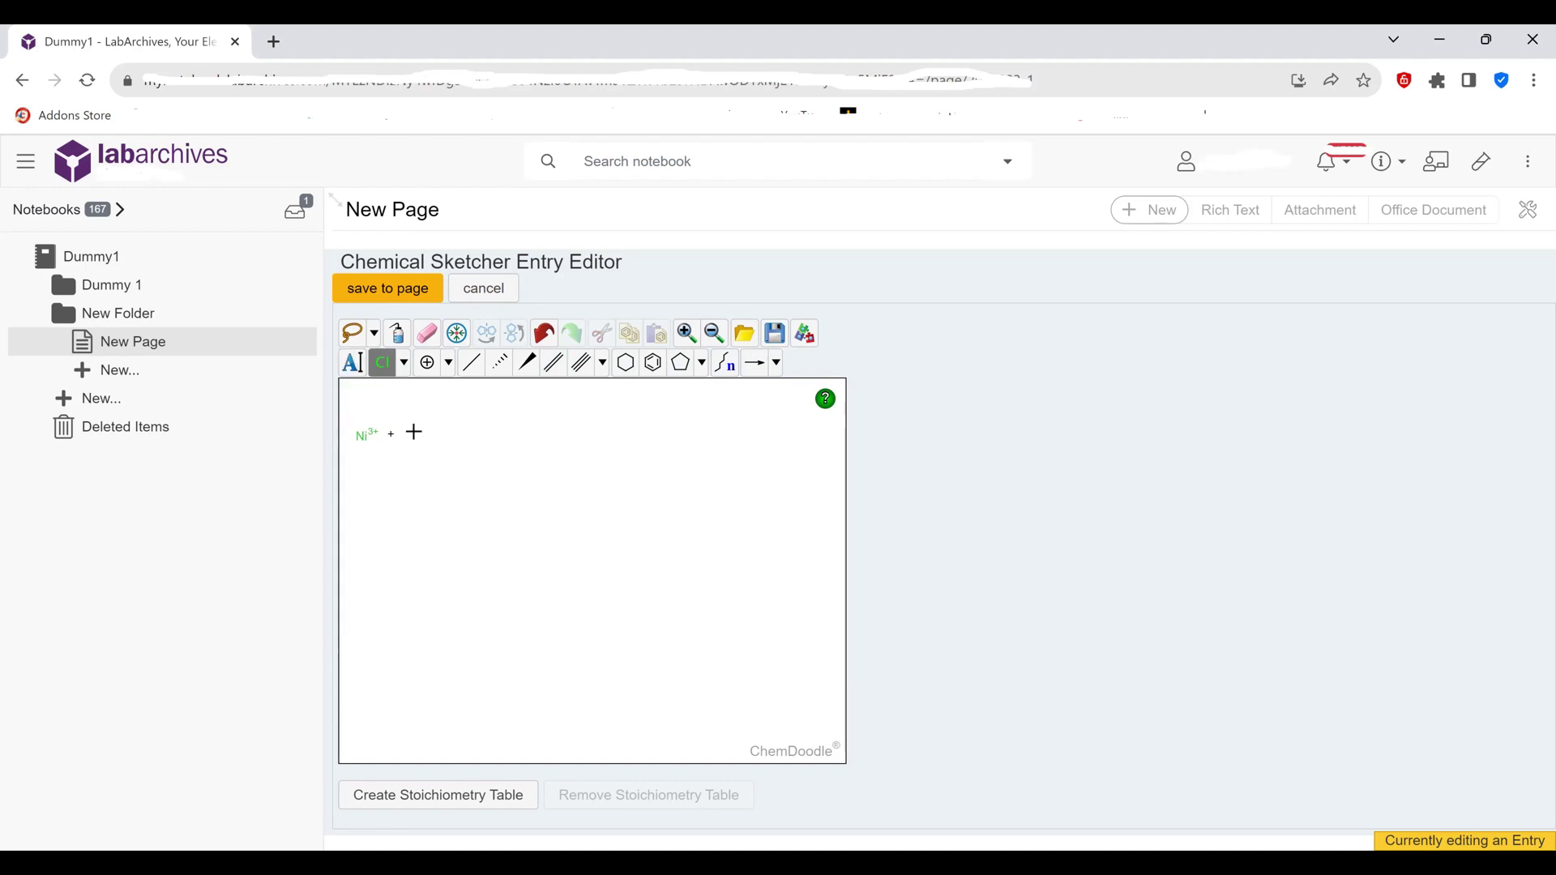
{"action": "left_click", "coordinate": [413, 432]}
{"action": "left_click", "coordinate": [449, 364]}
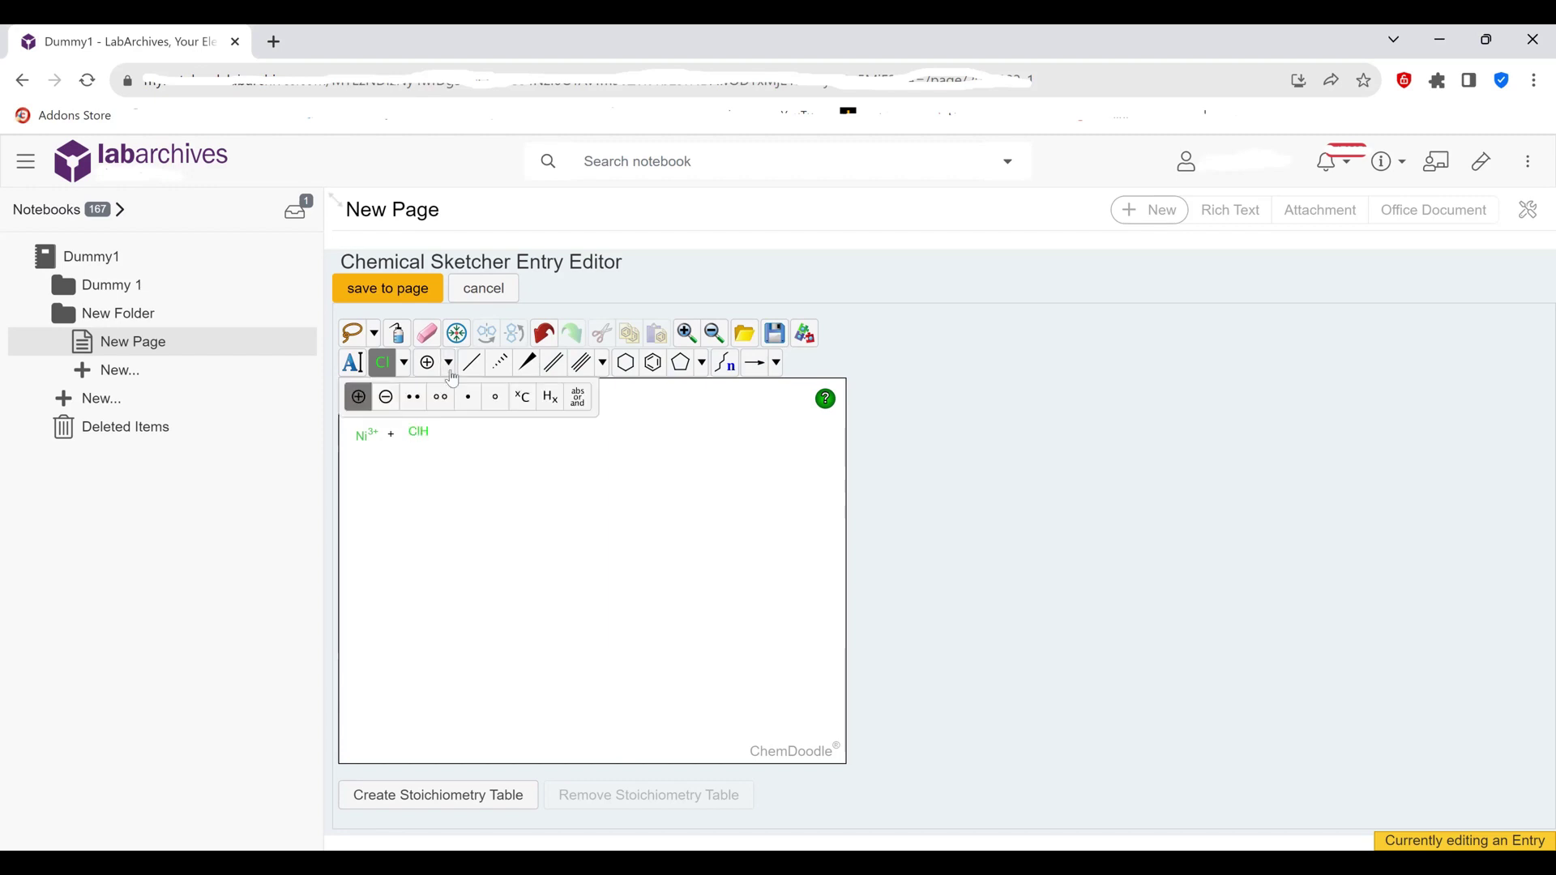
{"action": "left_click", "coordinate": [387, 397]}
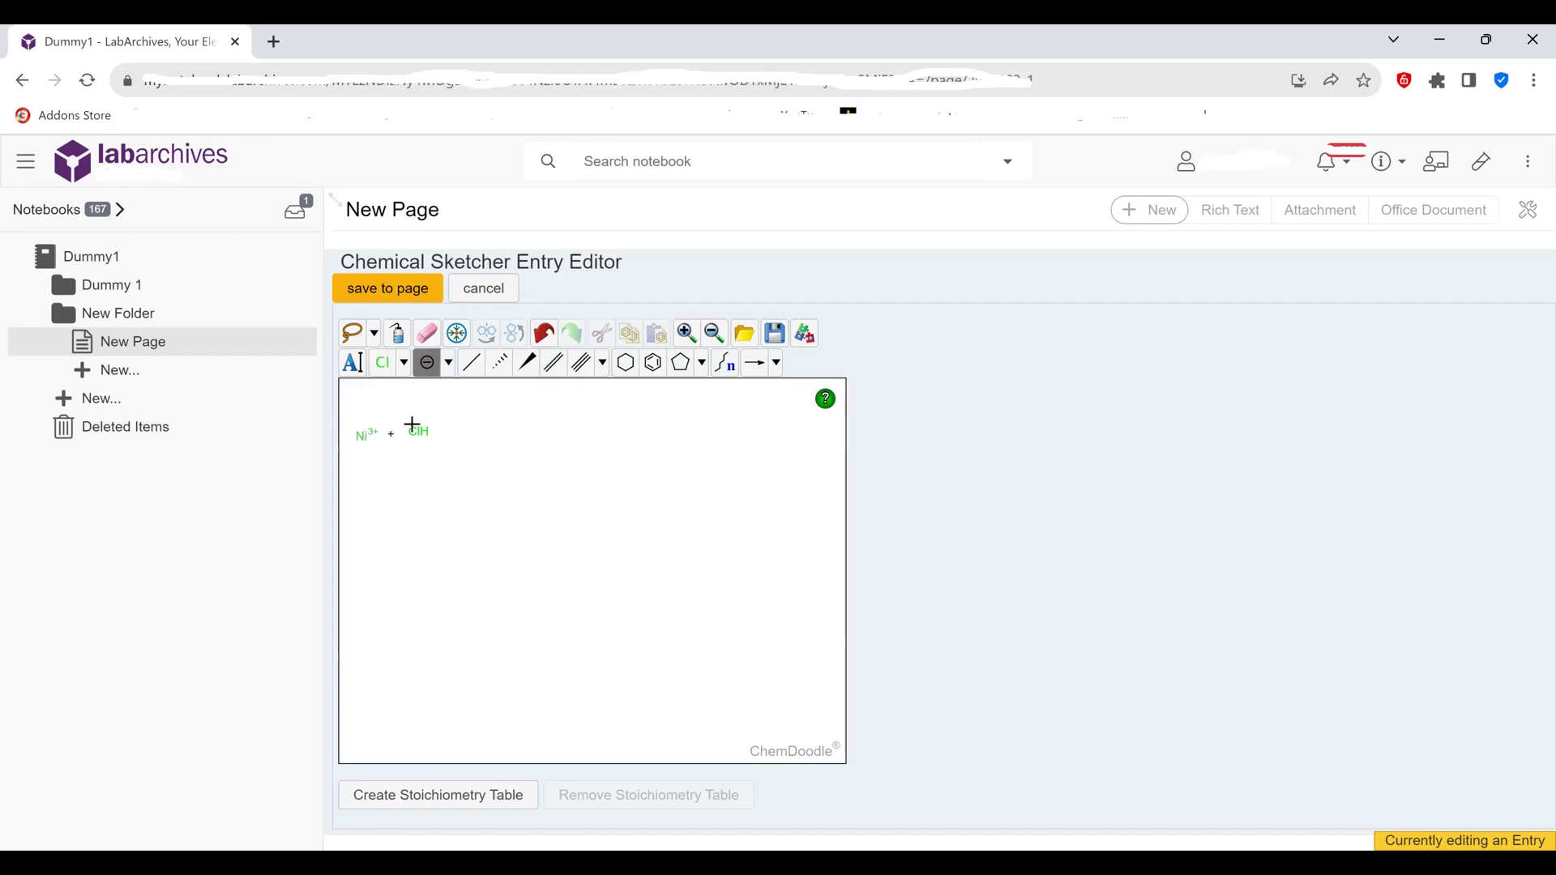
{"action": "left_click", "coordinate": [415, 430]}
Insert the coefficient 3 in front of the Cl label.
{"action": "left_click", "coordinate": [353, 362]}
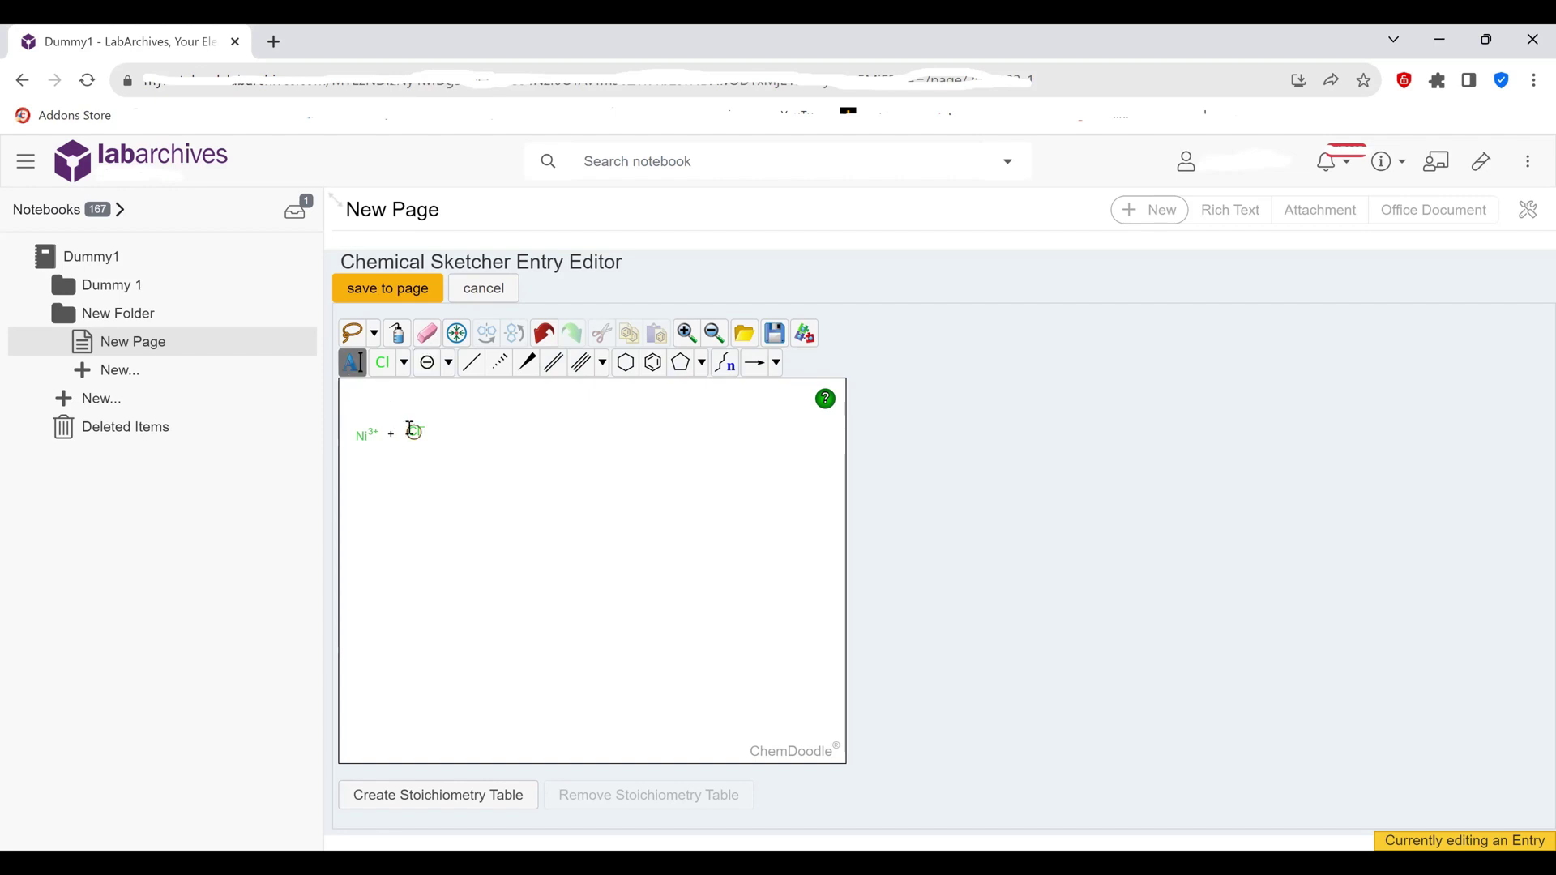
{"action": "left_click", "coordinate": [411, 430]}
{"action": "left_click", "coordinate": [428, 432]}
{"action": "key", "text": "Home"}
{"action": "type", "text": "3"}
{"action": "key", "text": "Return"}
Undo a stray charge change and relabel the chloride as 3Cl, reading 3 Cl⁻.
{"action": "left_click", "coordinate": [427, 368]}
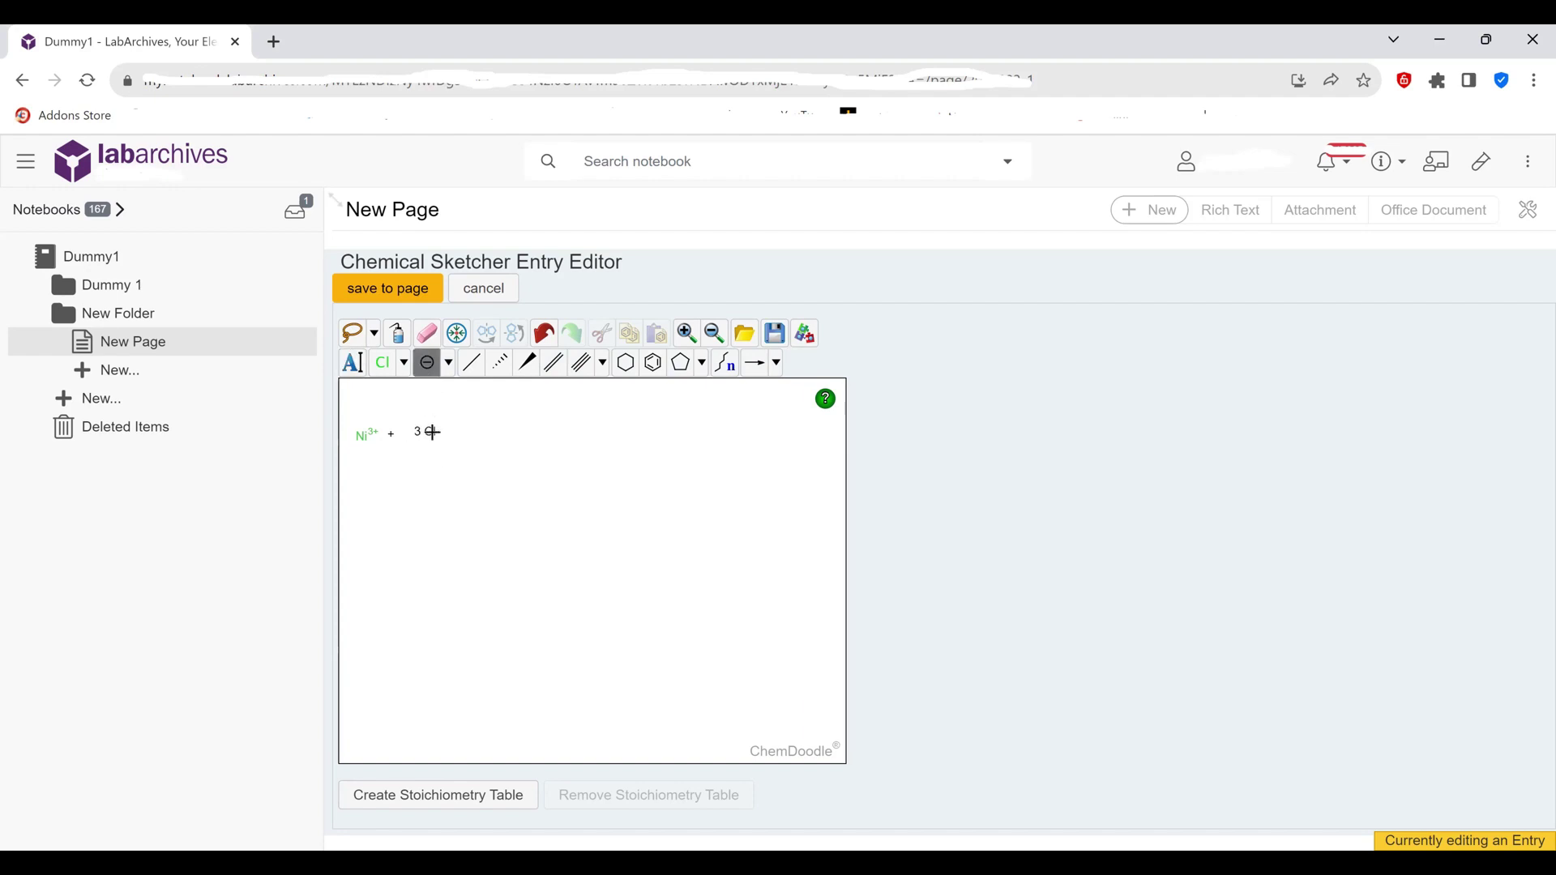
{"action": "left_click", "coordinate": [449, 364]}
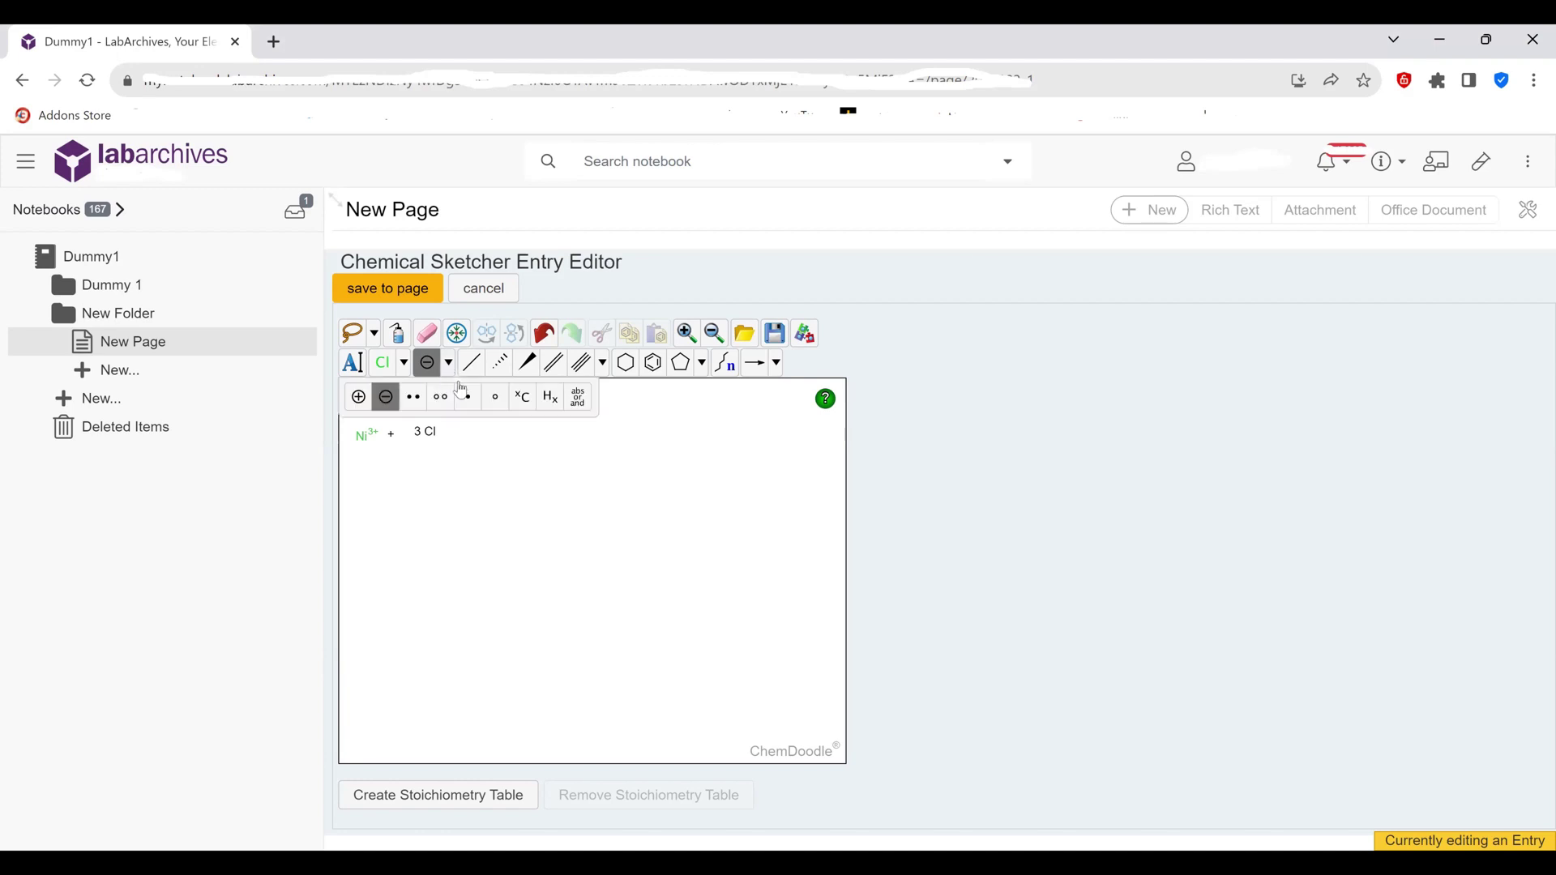
{"action": "left_click", "coordinate": [403, 413]}
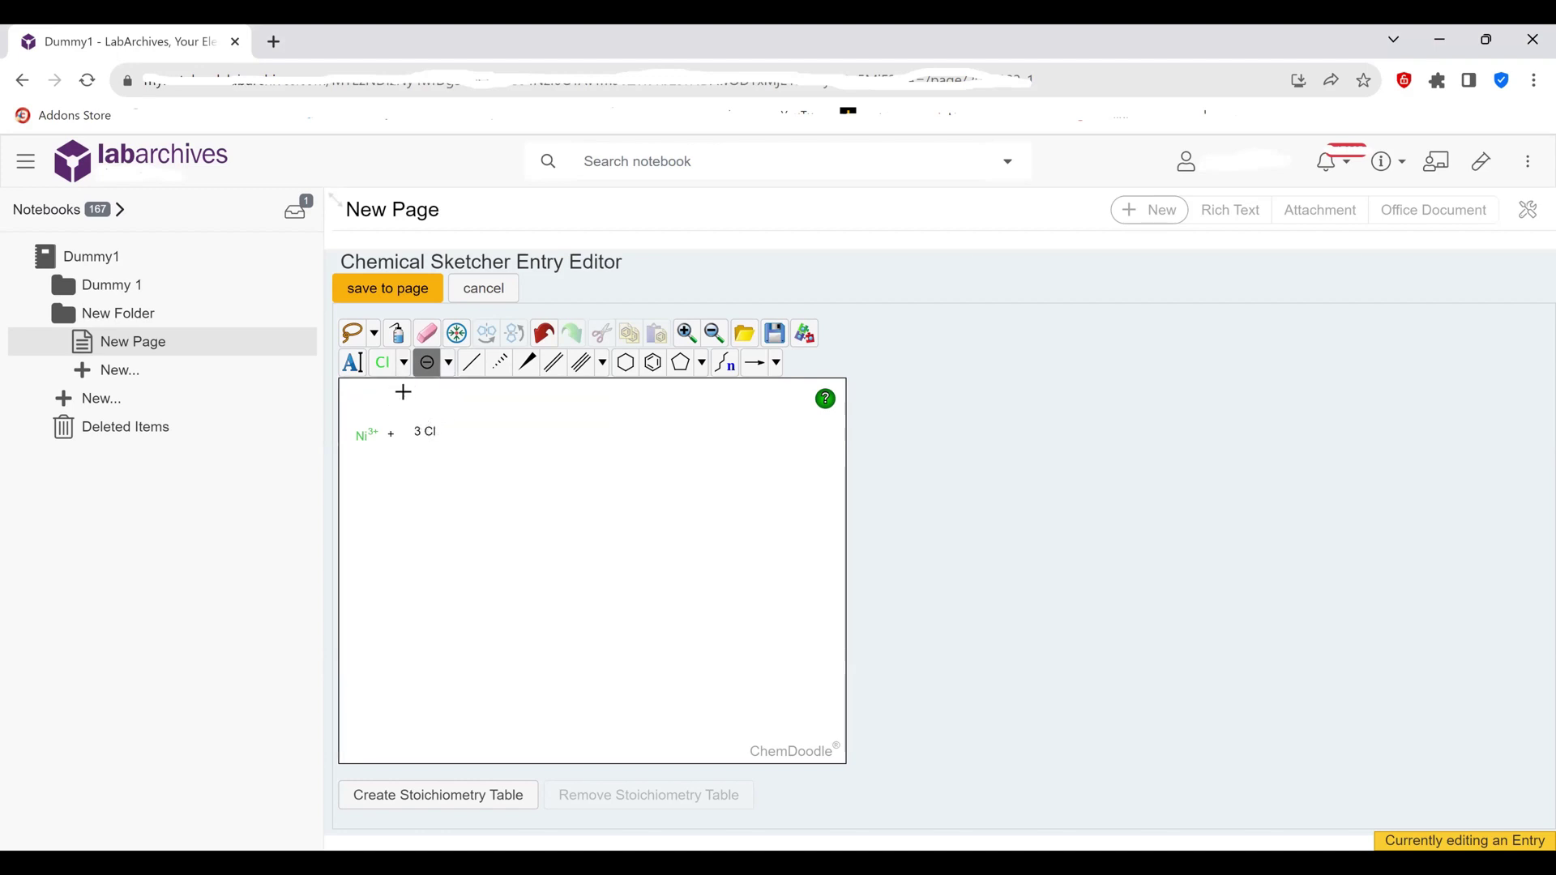
{"action": "left_click", "coordinate": [544, 337]}
{"action": "left_click", "coordinate": [353, 363]}
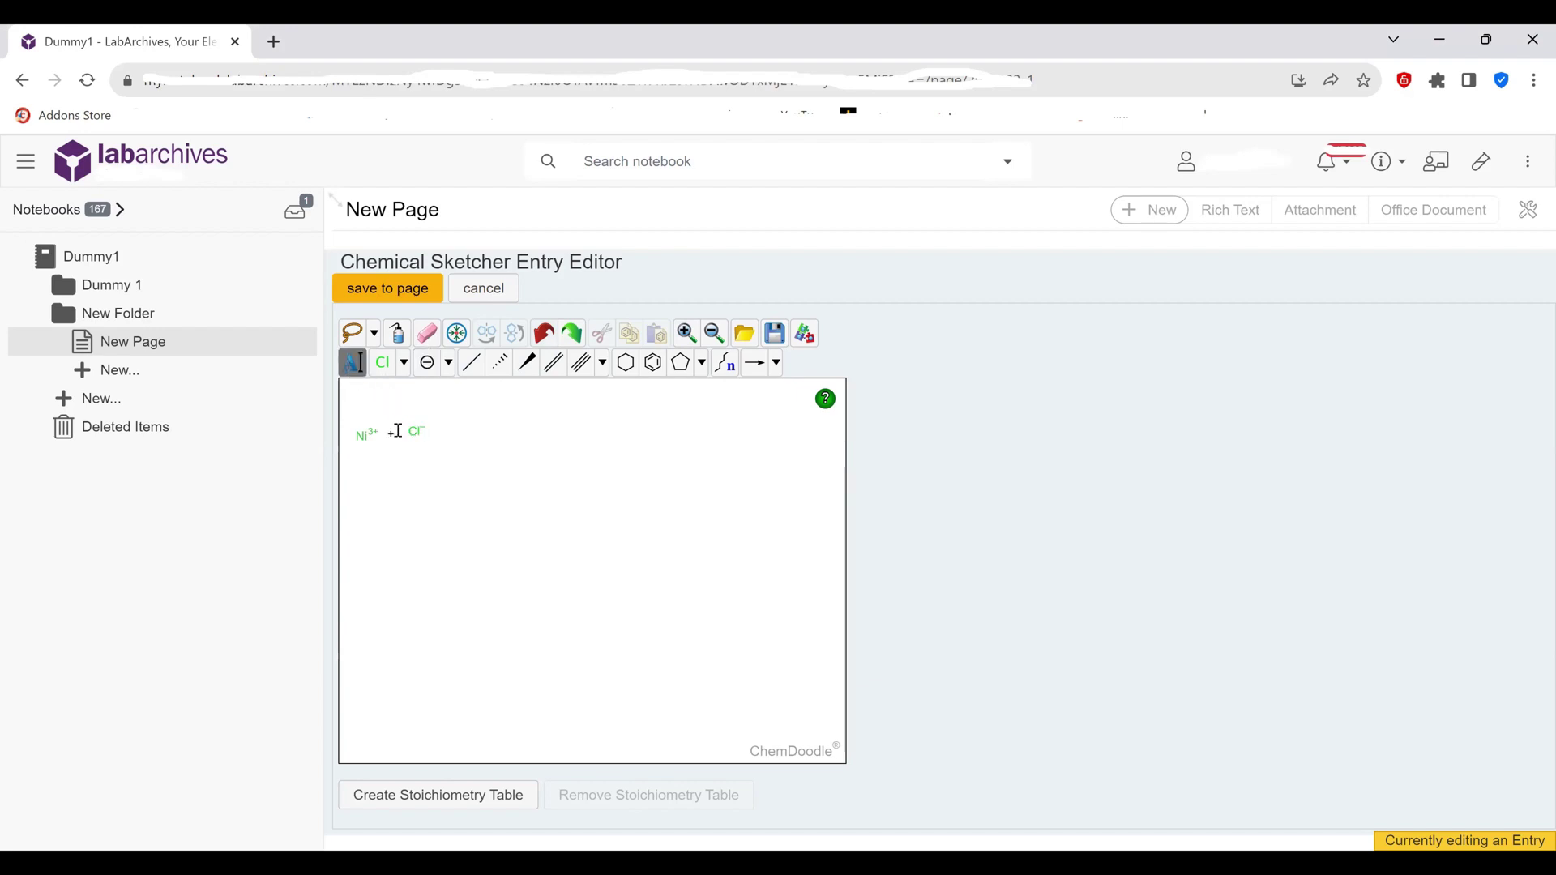
{"action": "left_click", "coordinate": [403, 425]}
{"action": "type", "text": "3Cl"}
{"action": "key", "text": "Return"}
Add a + label after 3 Cl⁻, followed by the coefficient 2.
{"action": "left_click", "coordinate": [439, 436]}
{"action": "type", "text": "+"}
{"action": "key", "text": "Return"}
{"action": "left_click", "coordinate": [455, 434]}
{"action": "type", "text": "2"}
{"action": "key", "text": "Return"}
{"action": "key", "text": "minus"}
Place a benzene ring after the 2 and fuse a pentagon onto its right bond, redoing one misplaced attempt.
{"action": "left_click", "coordinate": [656, 365]}
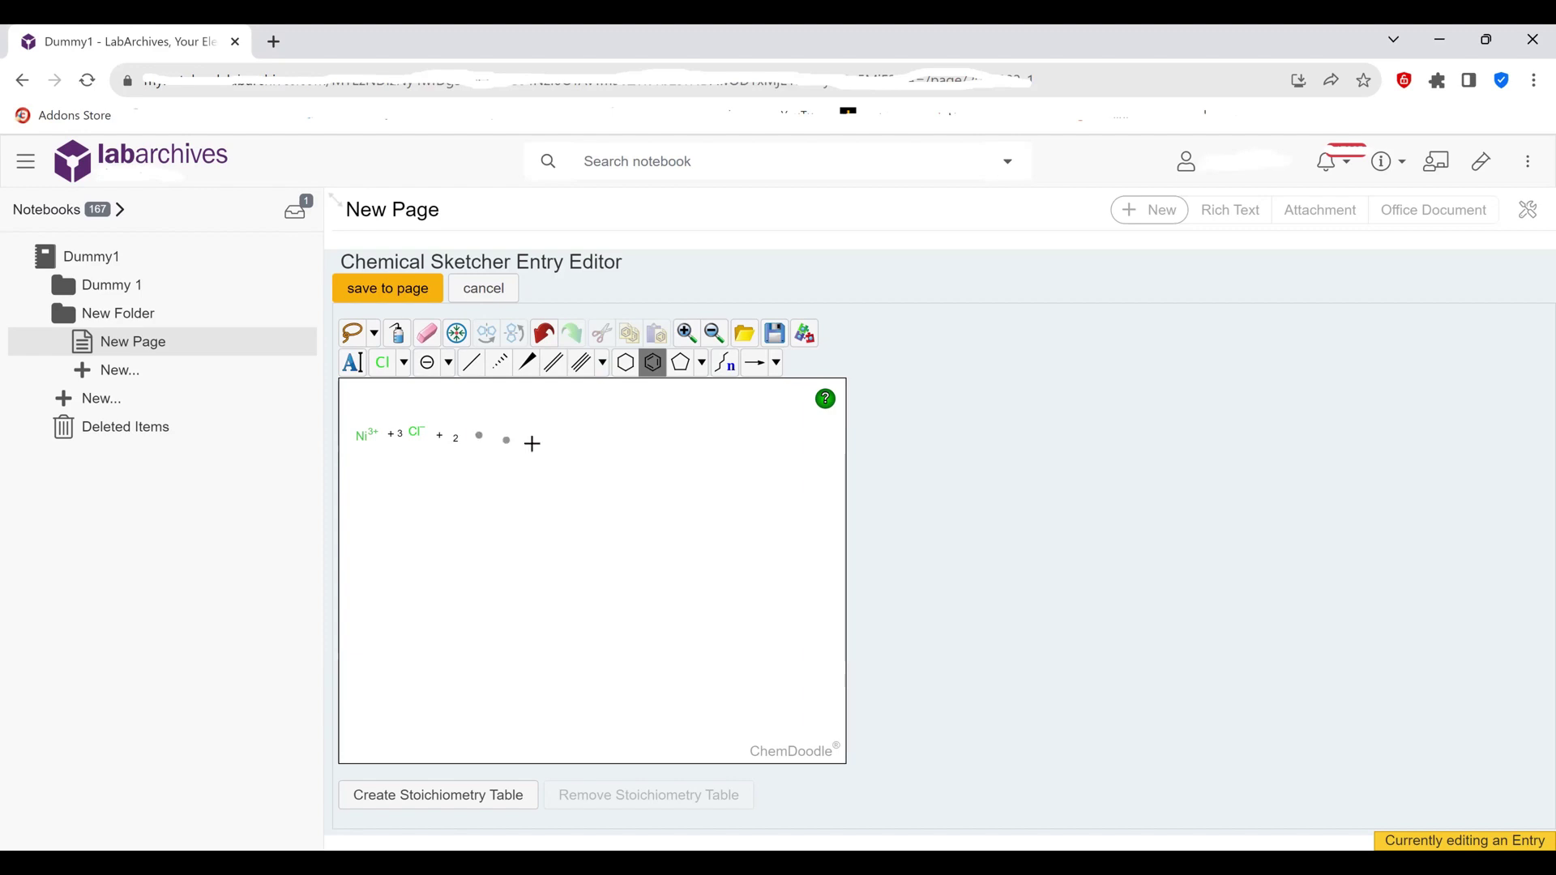
{"action": "left_click_drag", "start_coordinate": [479, 436], "coordinate": [514, 434]}
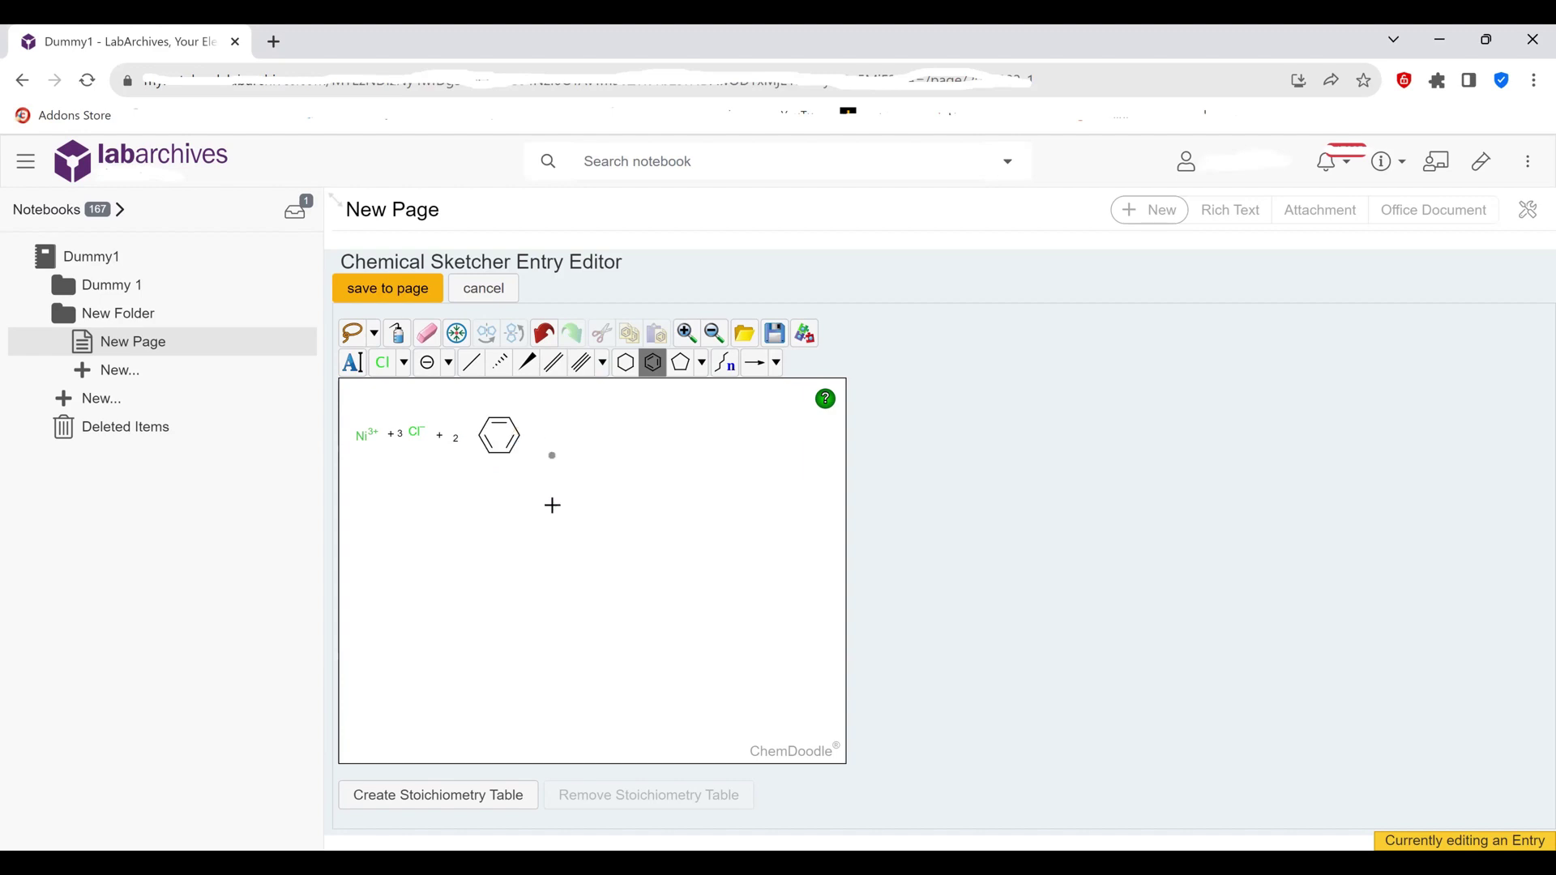
{"action": "left_click", "coordinate": [701, 365]}
{"action": "left_click", "coordinate": [695, 402]}
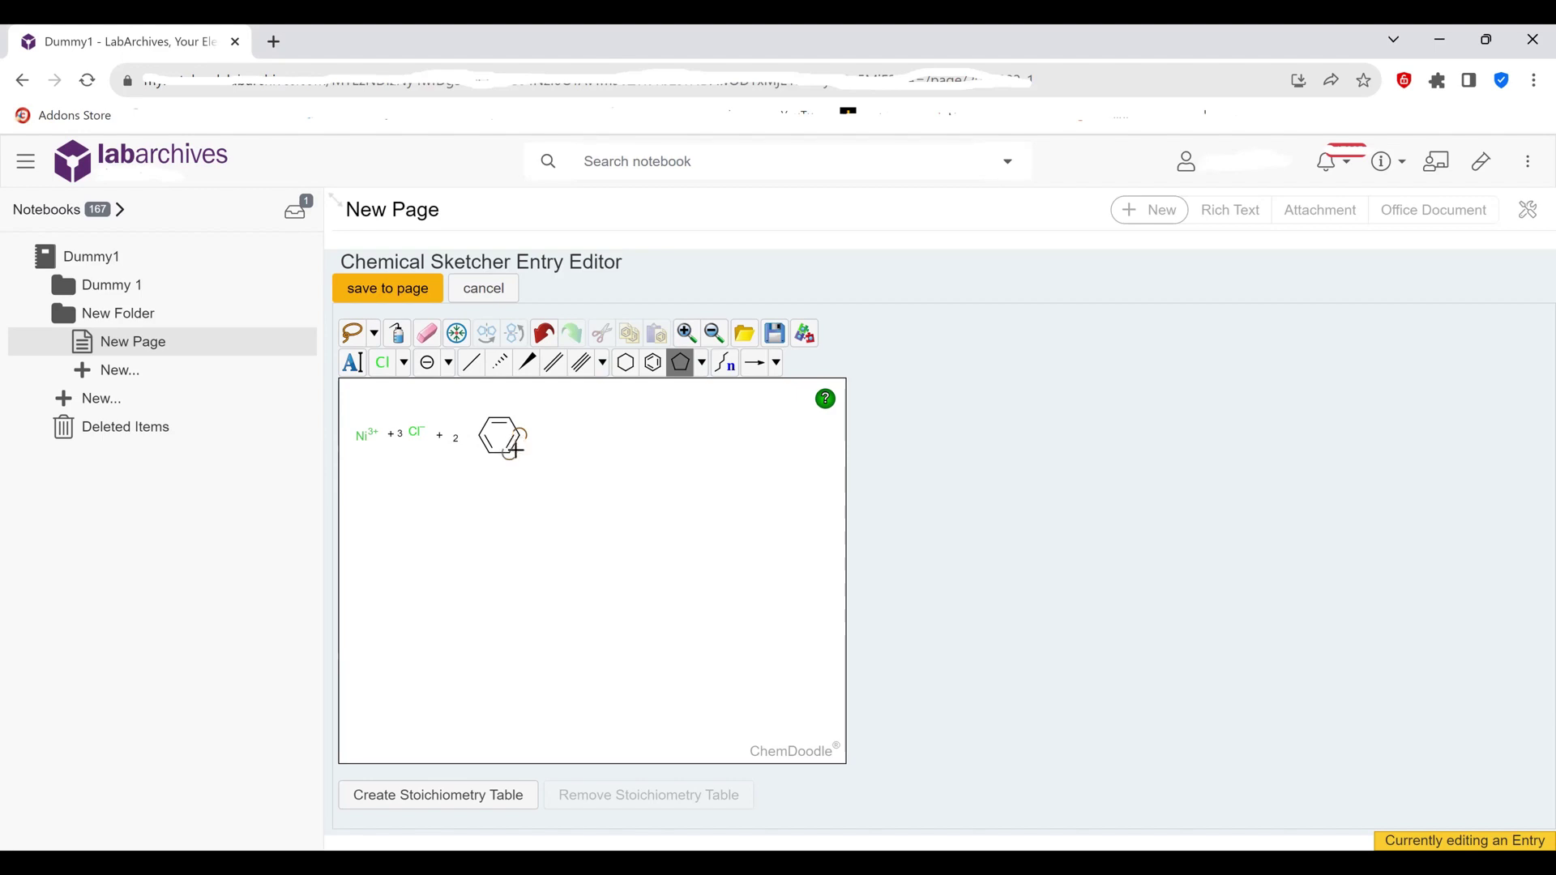
{"action": "left_click", "coordinate": [515, 450]}
{"action": "left_click", "coordinate": [544, 335]}
{"action": "left_click", "coordinate": [517, 443]}
Turn a five-ring carbon into sulfur carrying two double-bonded oxygens (SO2).
{"action": "left_click", "coordinate": [405, 370]}
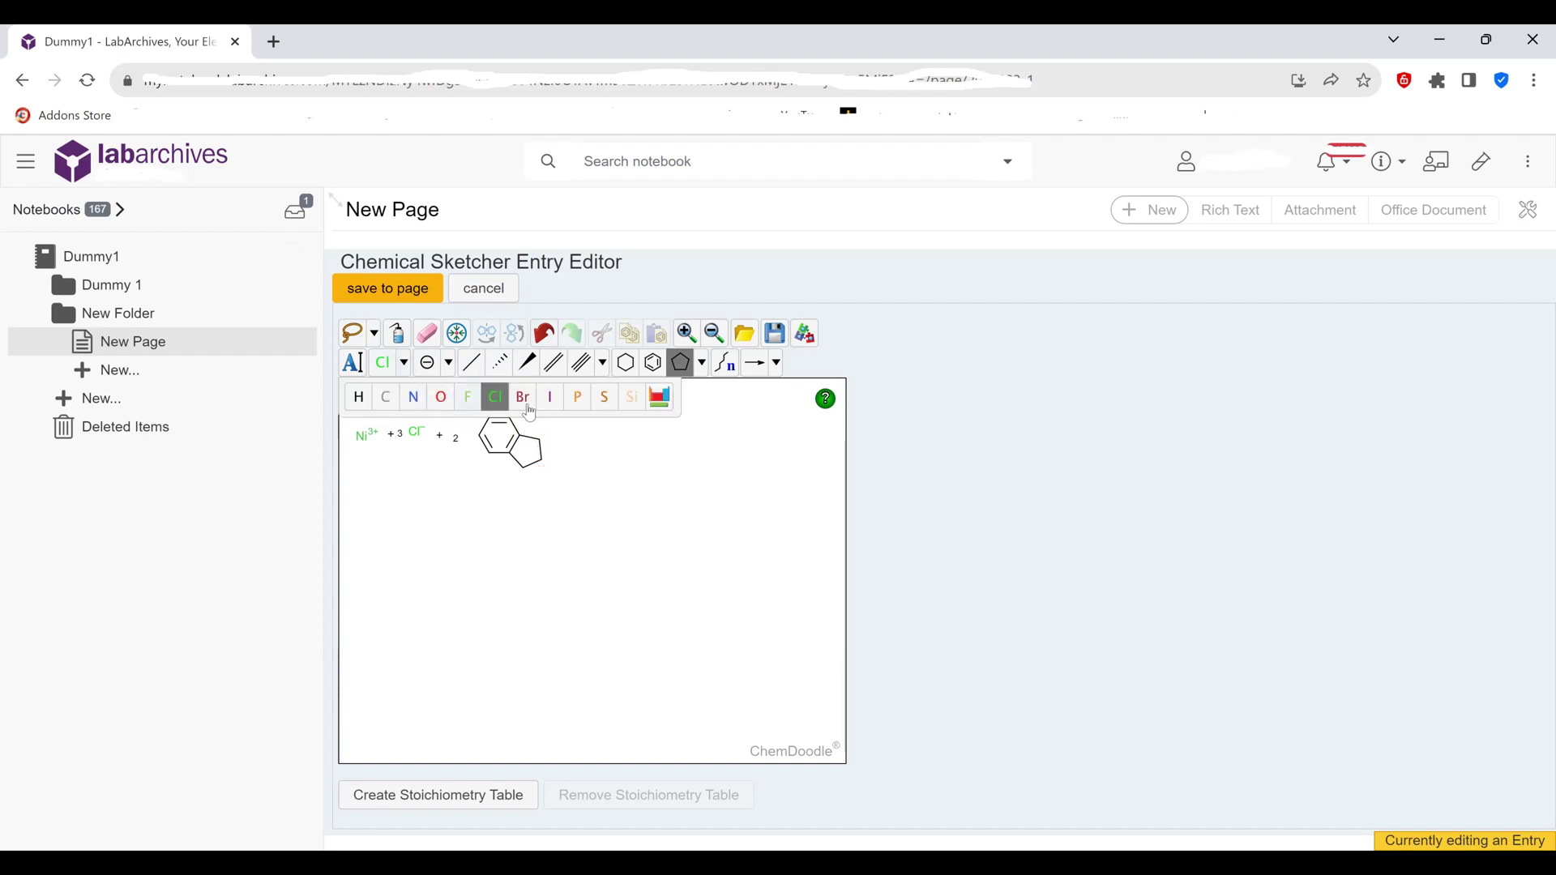
{"action": "left_click", "coordinate": [604, 396]}
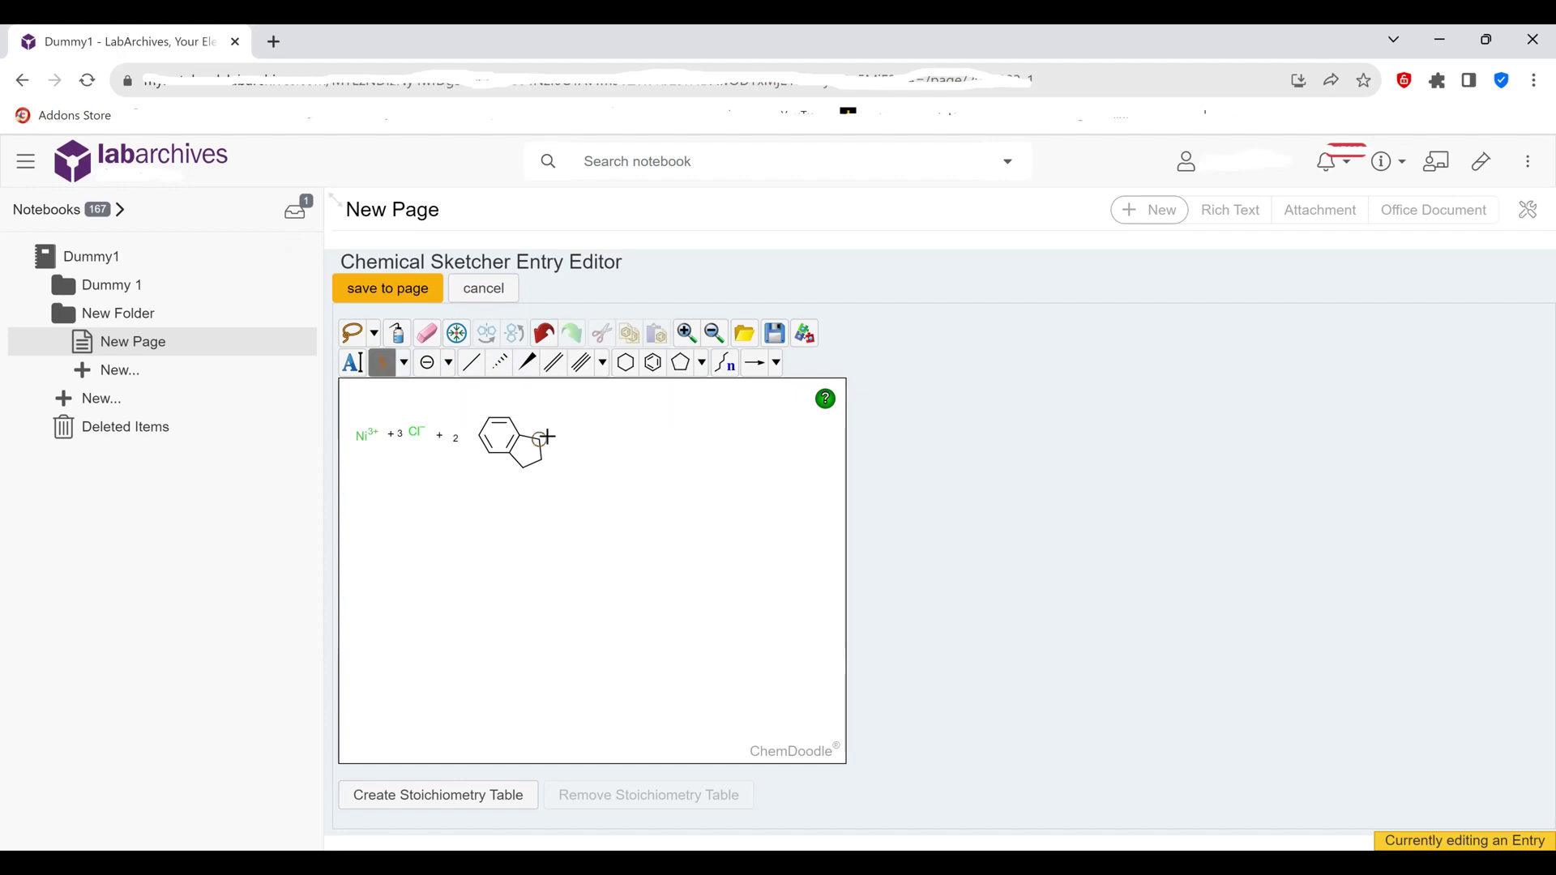
{"action": "left_click", "coordinate": [541, 439]}
{"action": "left_click", "coordinate": [554, 363]}
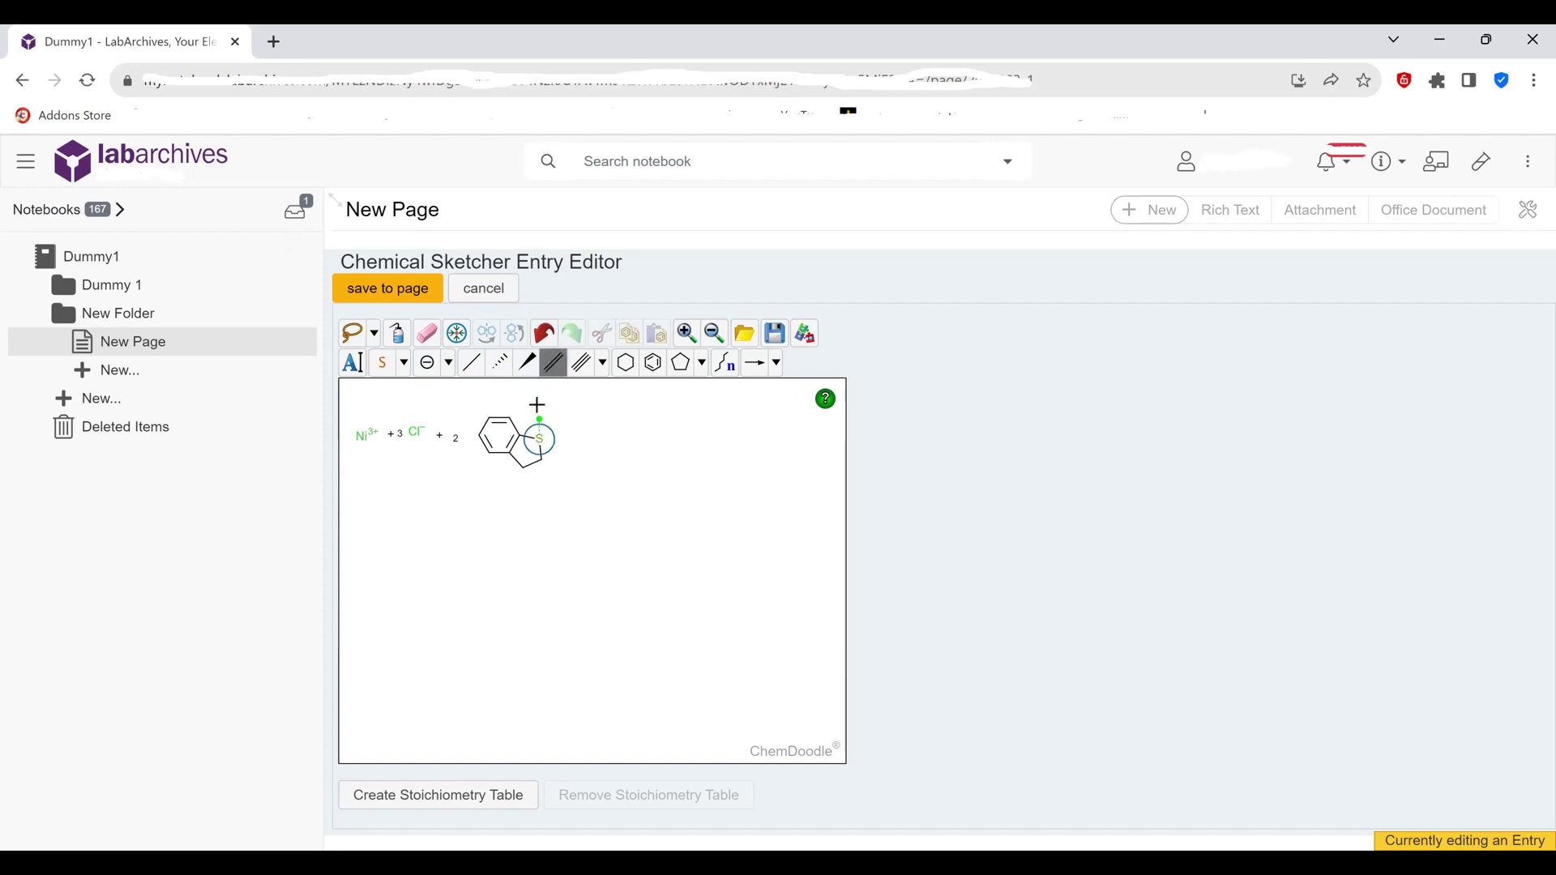
{"action": "left_click", "coordinate": [538, 404]}
{"action": "left_click", "coordinate": [573, 443]}
{"action": "left_click", "coordinate": [404, 369]}
{"action": "left_click", "coordinate": [442, 395]}
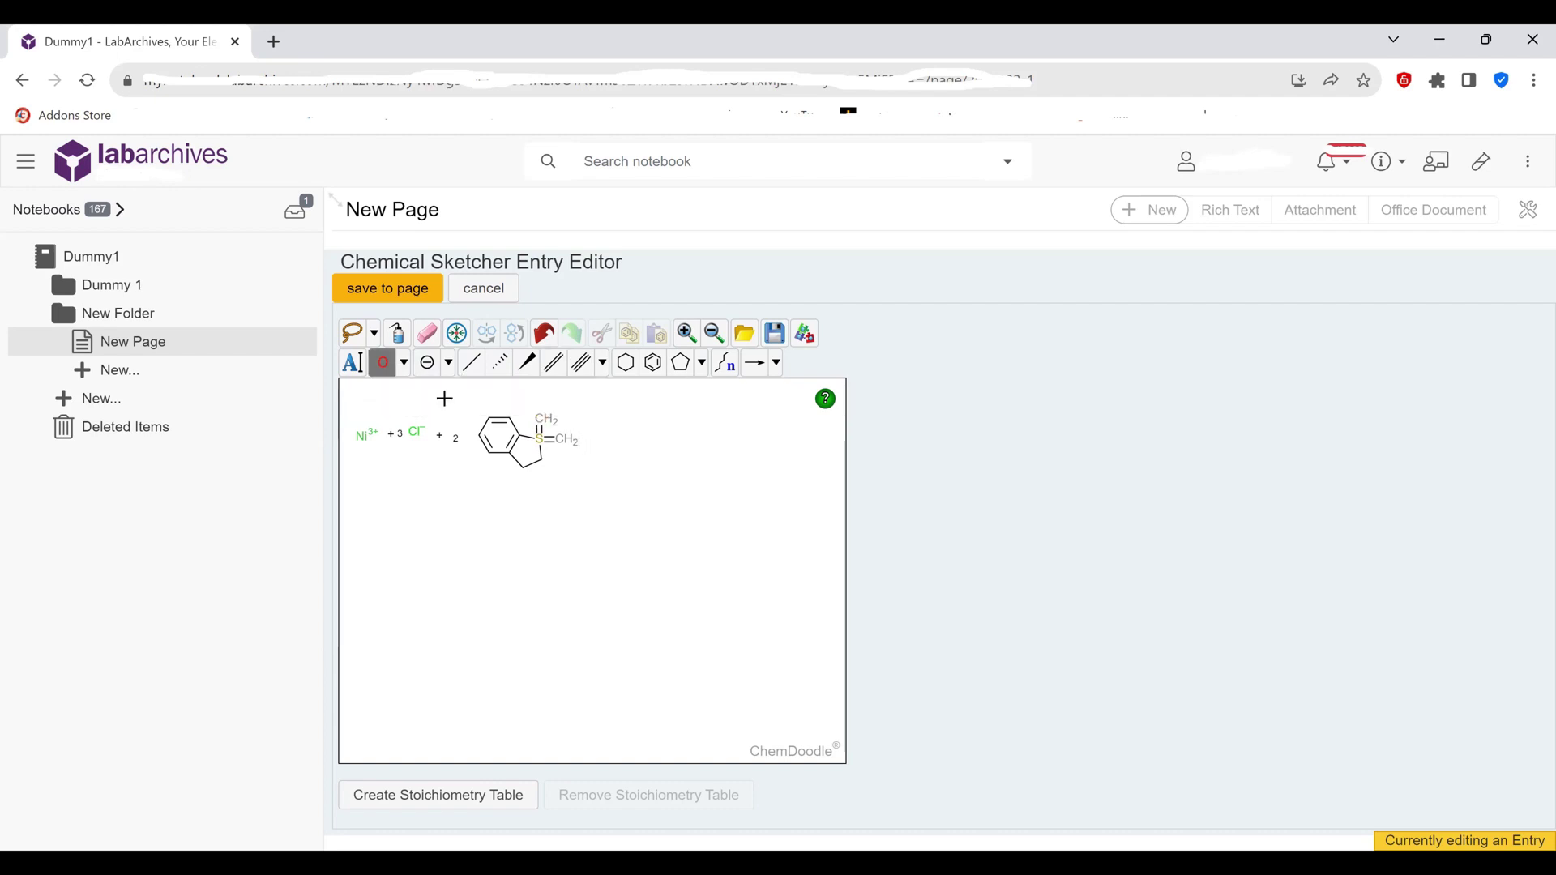
{"action": "left_click", "coordinate": [542, 416]}
{"action": "left_click", "coordinate": [565, 440]}
Add a carbonyl oxygen to a ring carbon and make the ring atom next to sulfur N⁻.
{"action": "left_click", "coordinate": [551, 365]}
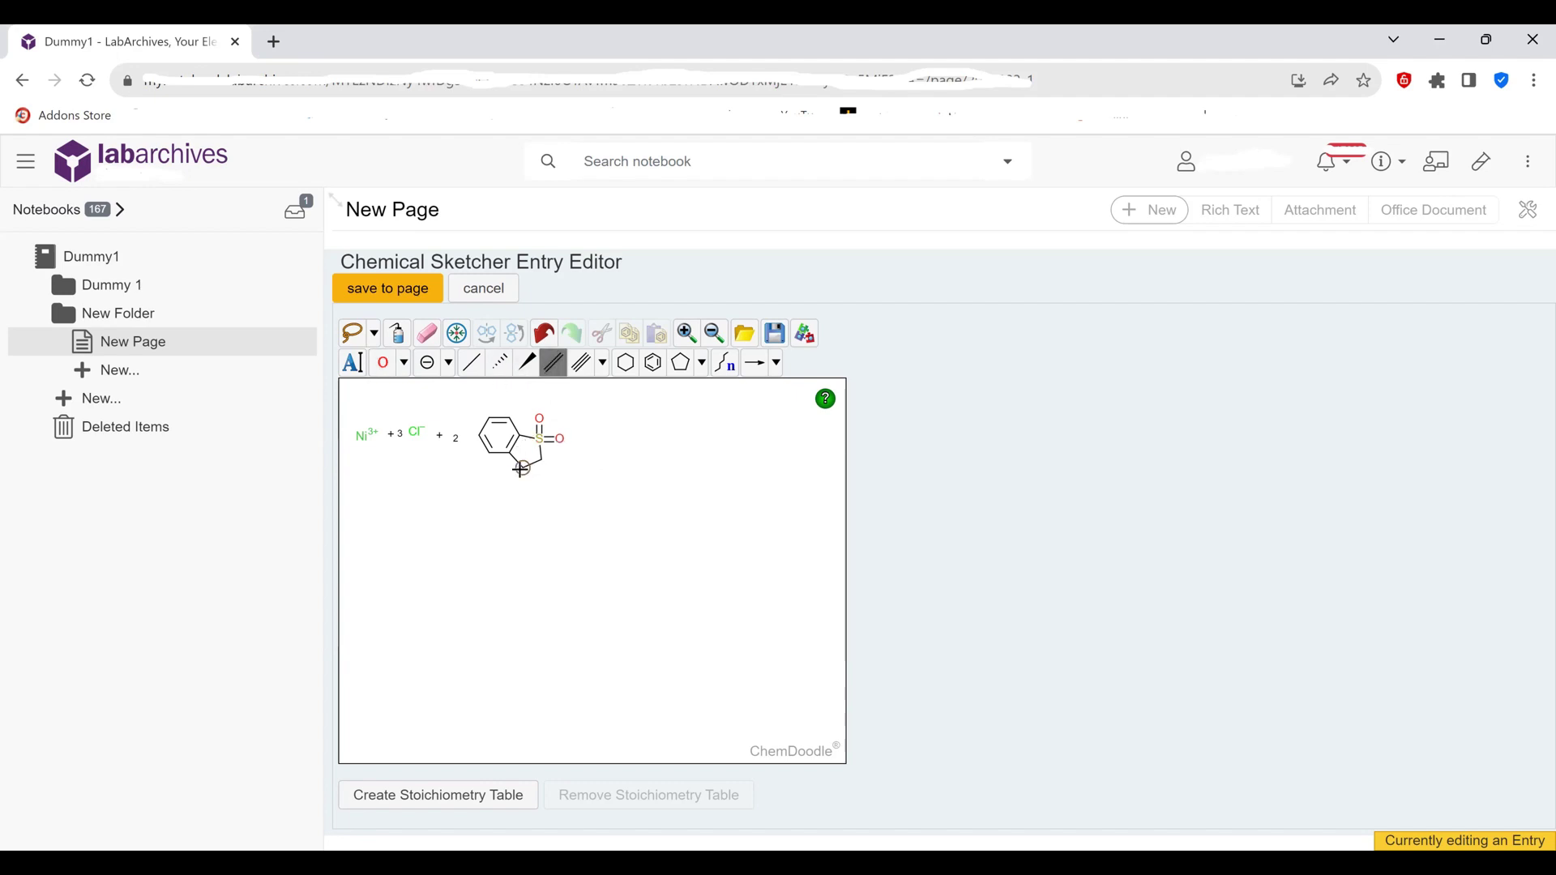
{"action": "left_click", "coordinate": [521, 491]}
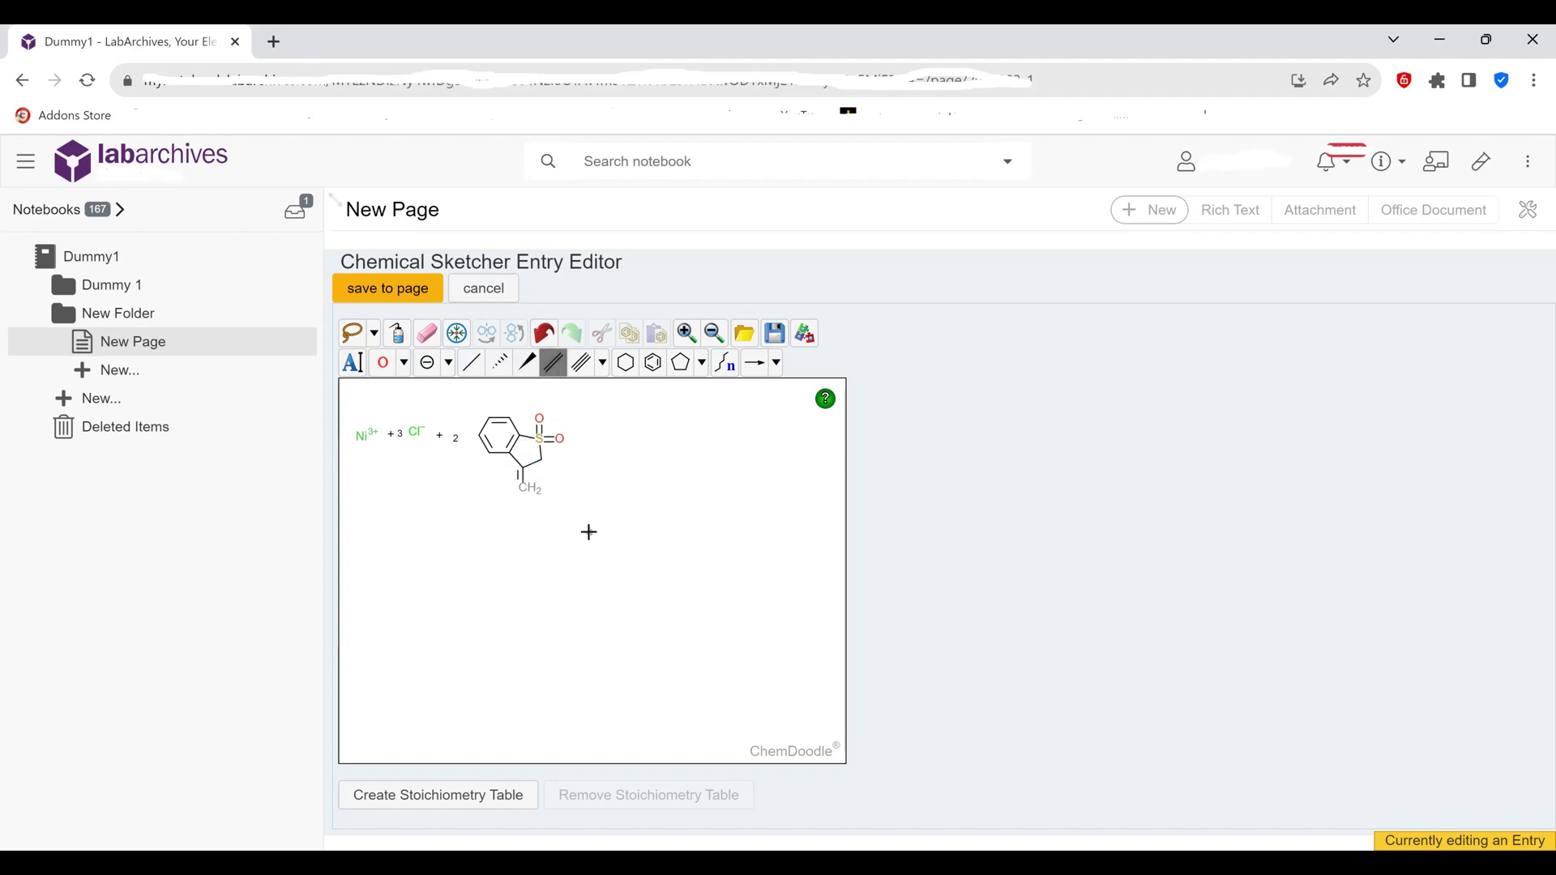
{"action": "left_click", "coordinate": [407, 374]}
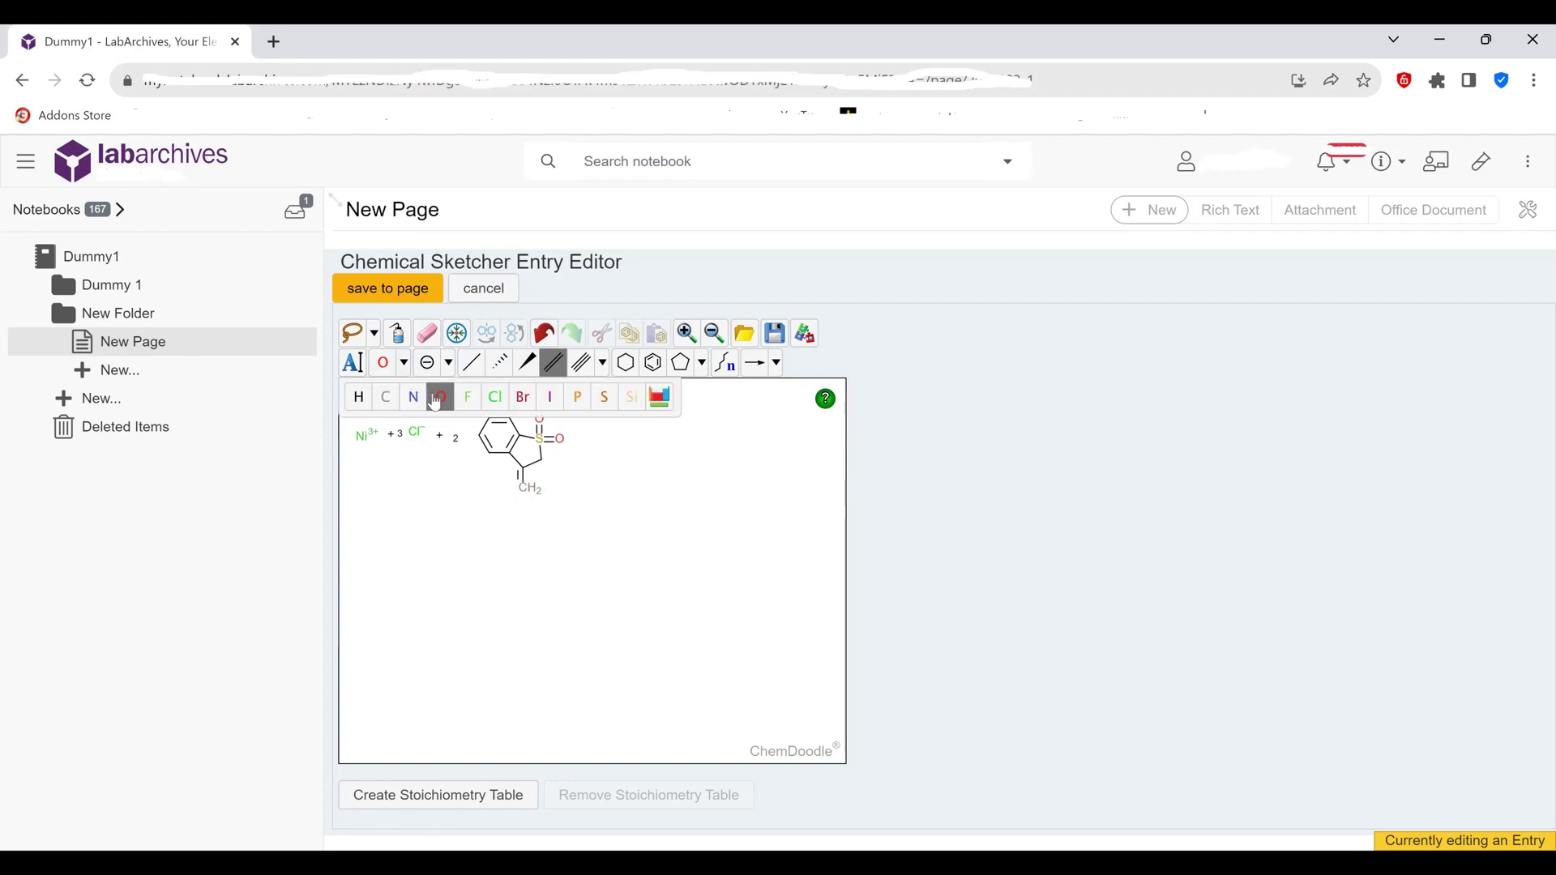
{"action": "left_click", "coordinate": [444, 403]}
{"action": "left_click", "coordinate": [523, 490]}
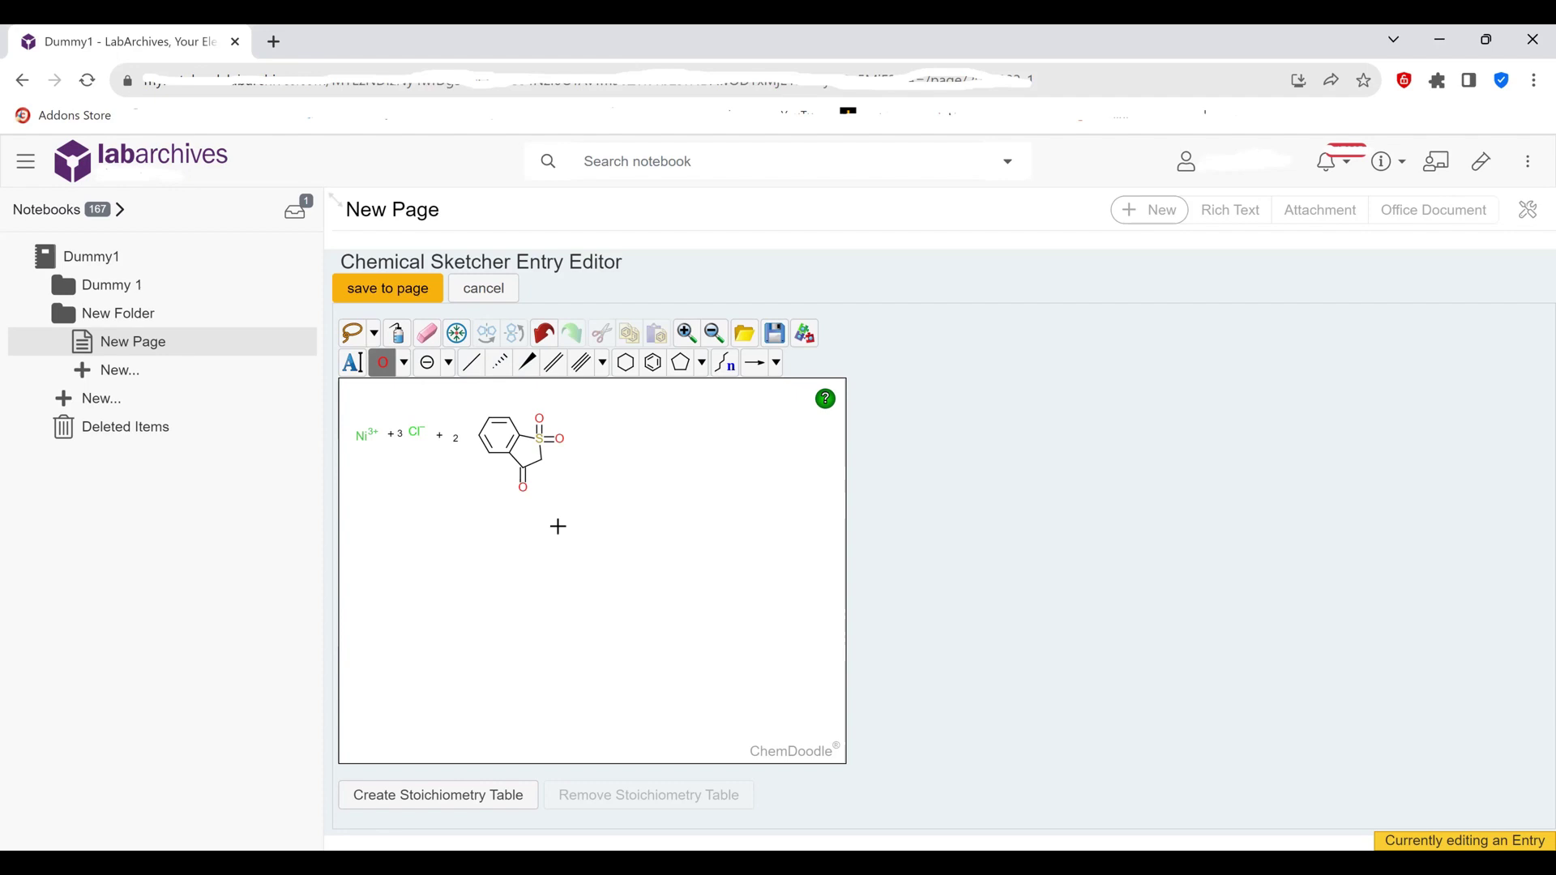
{"action": "left_click", "coordinate": [404, 375]}
{"action": "left_click", "coordinate": [411, 398]}
{"action": "left_click", "coordinate": [544, 461]}
{"action": "left_click", "coordinate": [427, 362]}
{"action": "left_click", "coordinate": [544, 460]}
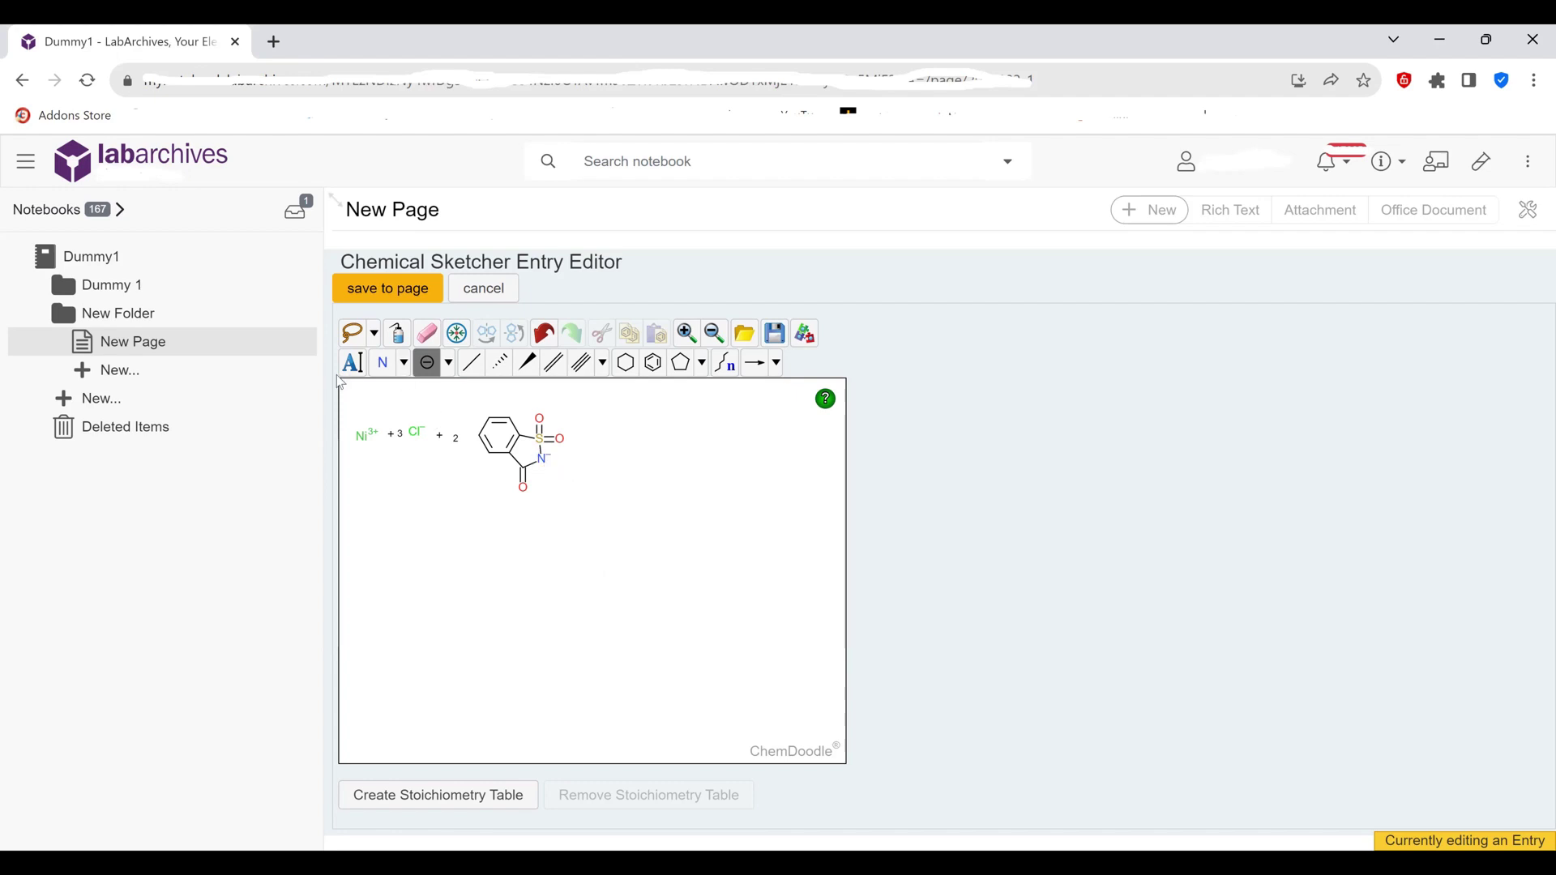
Place a sodium atom from the periodic table beside N⁻ and give it a + charge.
{"action": "left_click", "coordinate": [403, 363]}
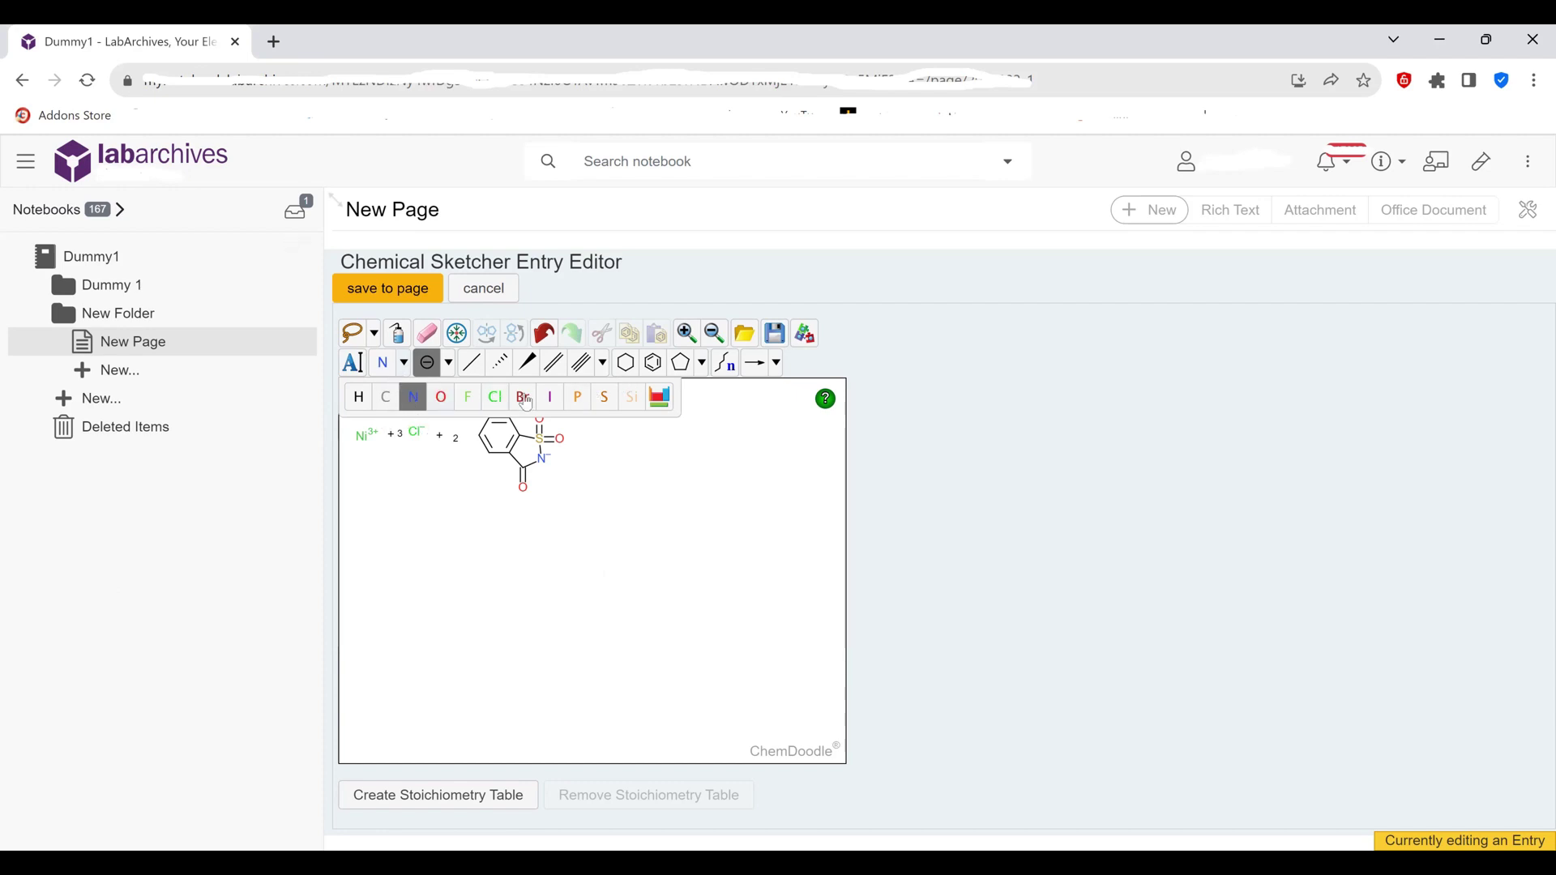
{"action": "left_click", "coordinate": [661, 399]}
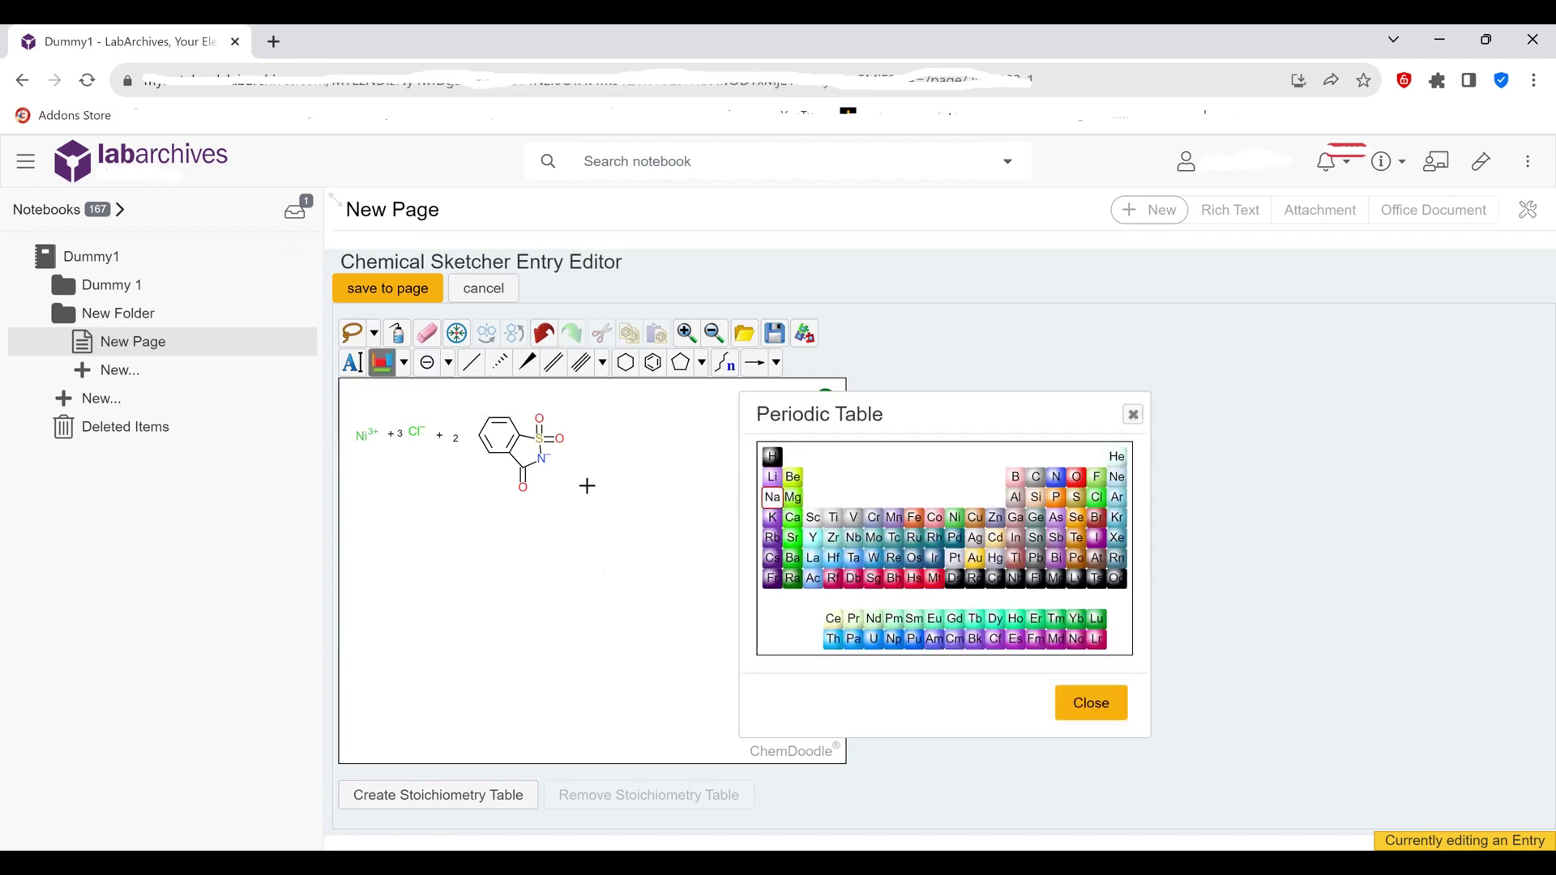
{"action": "left_click", "coordinate": [997, 640]}
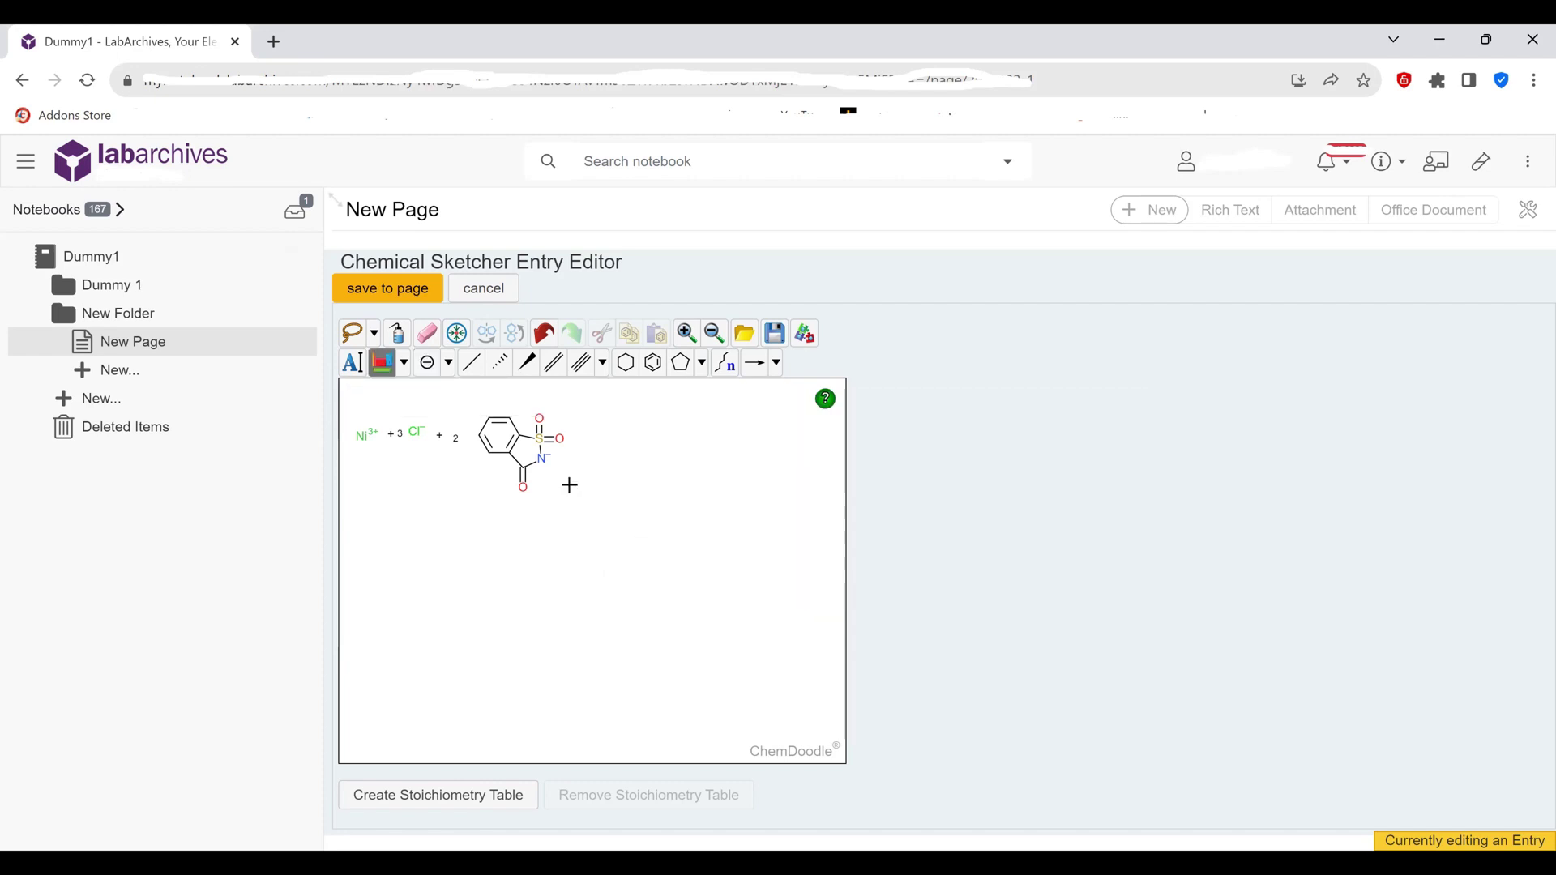
{"action": "left_click", "coordinate": [561, 475]}
{"action": "left_click", "coordinate": [452, 369]}
{"action": "left_click", "coordinate": [361, 401]}
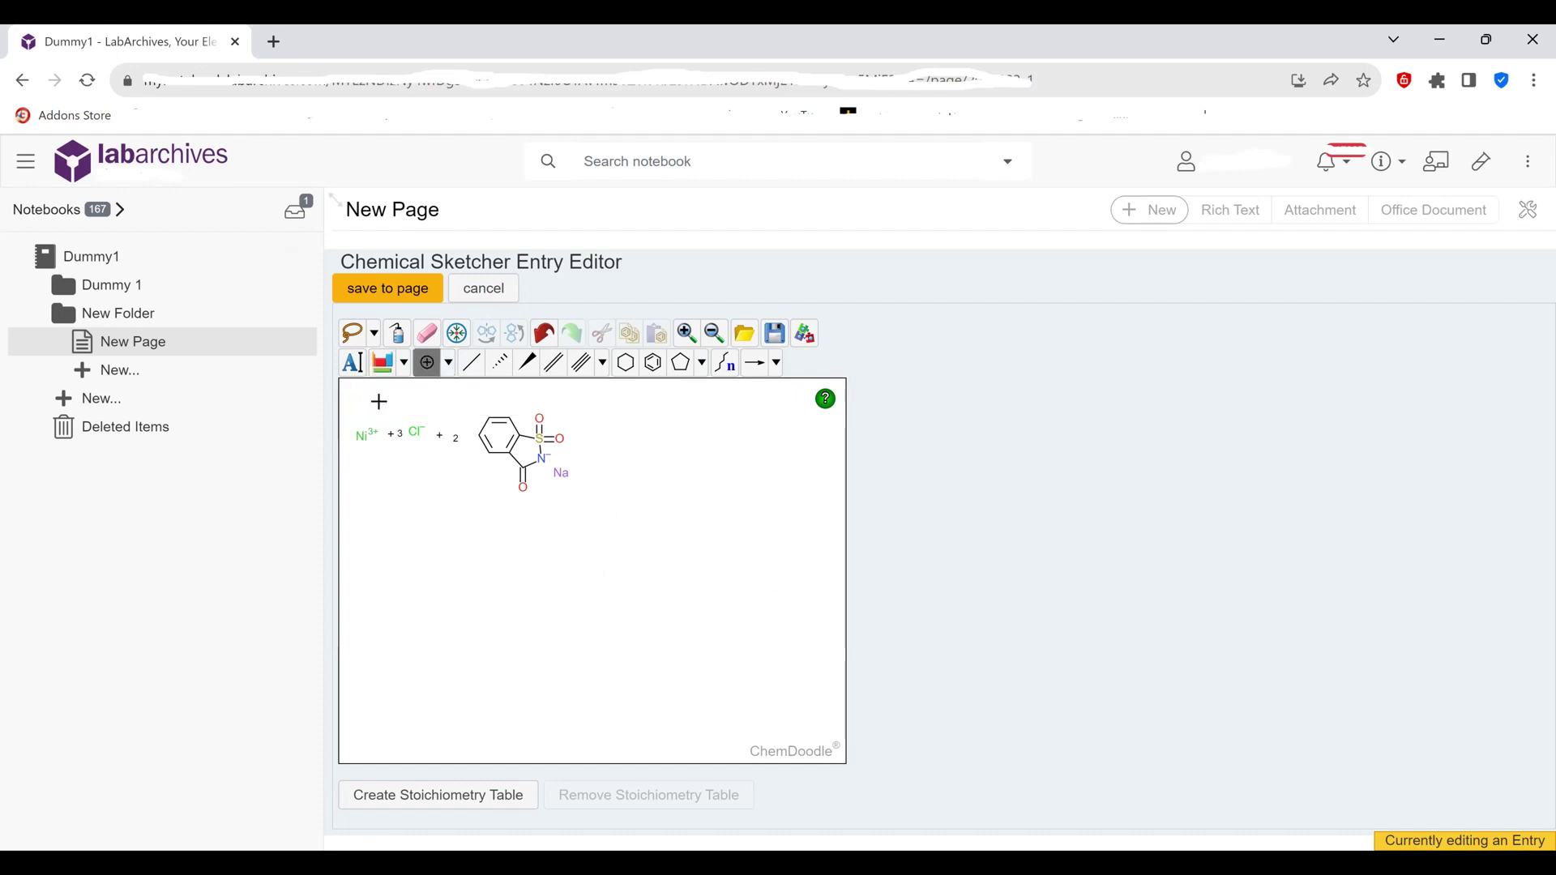
{"action": "left_click", "coordinate": [554, 476]}
Draw a plain reaction arrow to the right of the sodium saccharinate.
{"action": "left_click", "coordinate": [751, 369]}
{"action": "left_click", "coordinate": [776, 365]}
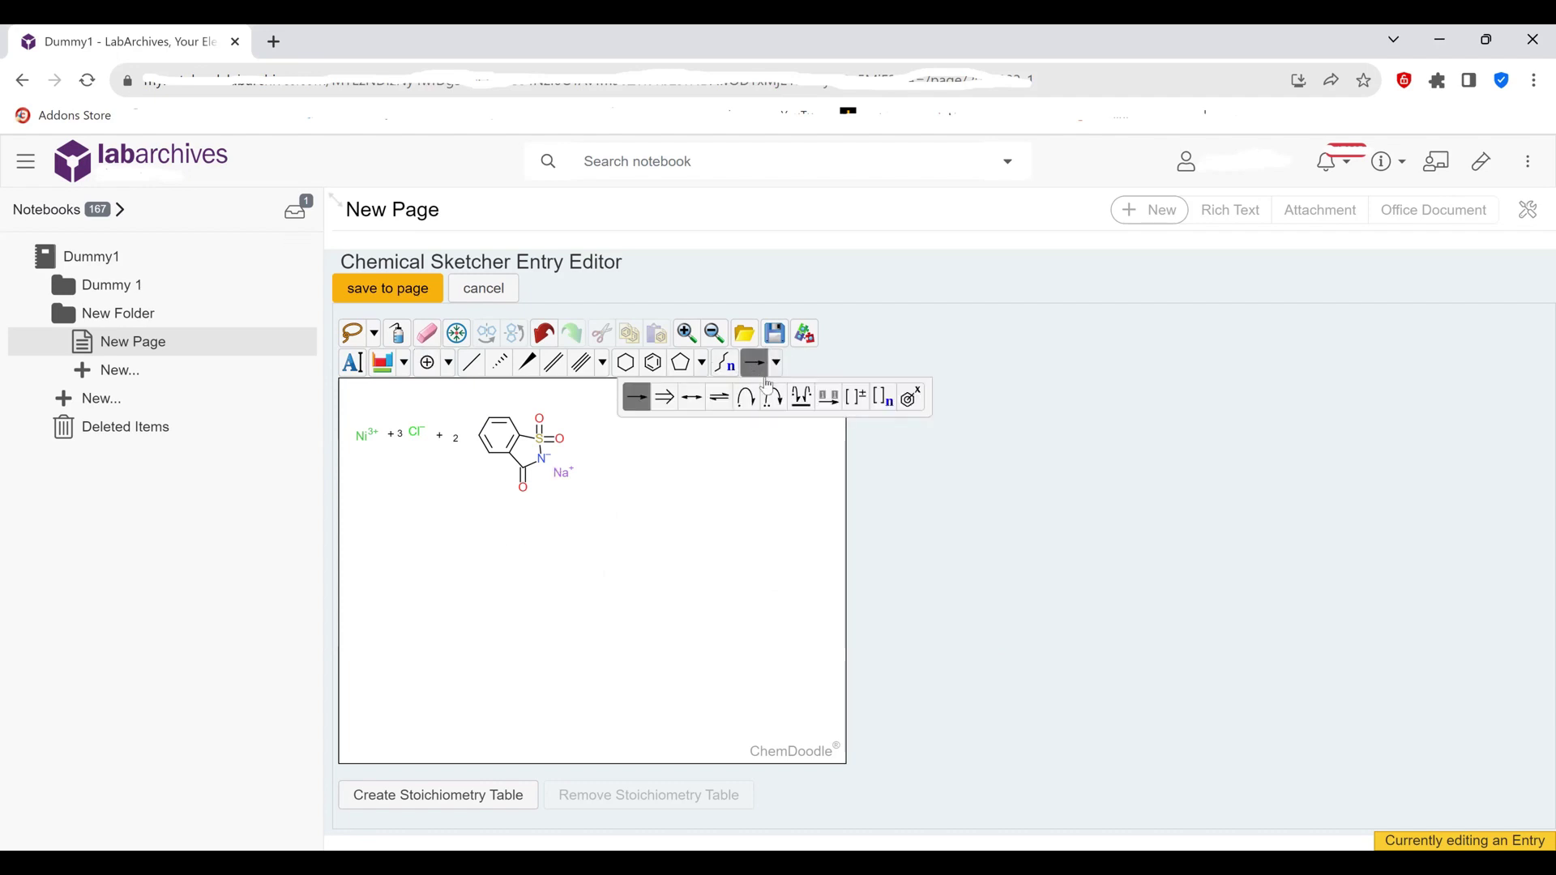
{"action": "left_click", "coordinate": [638, 401]}
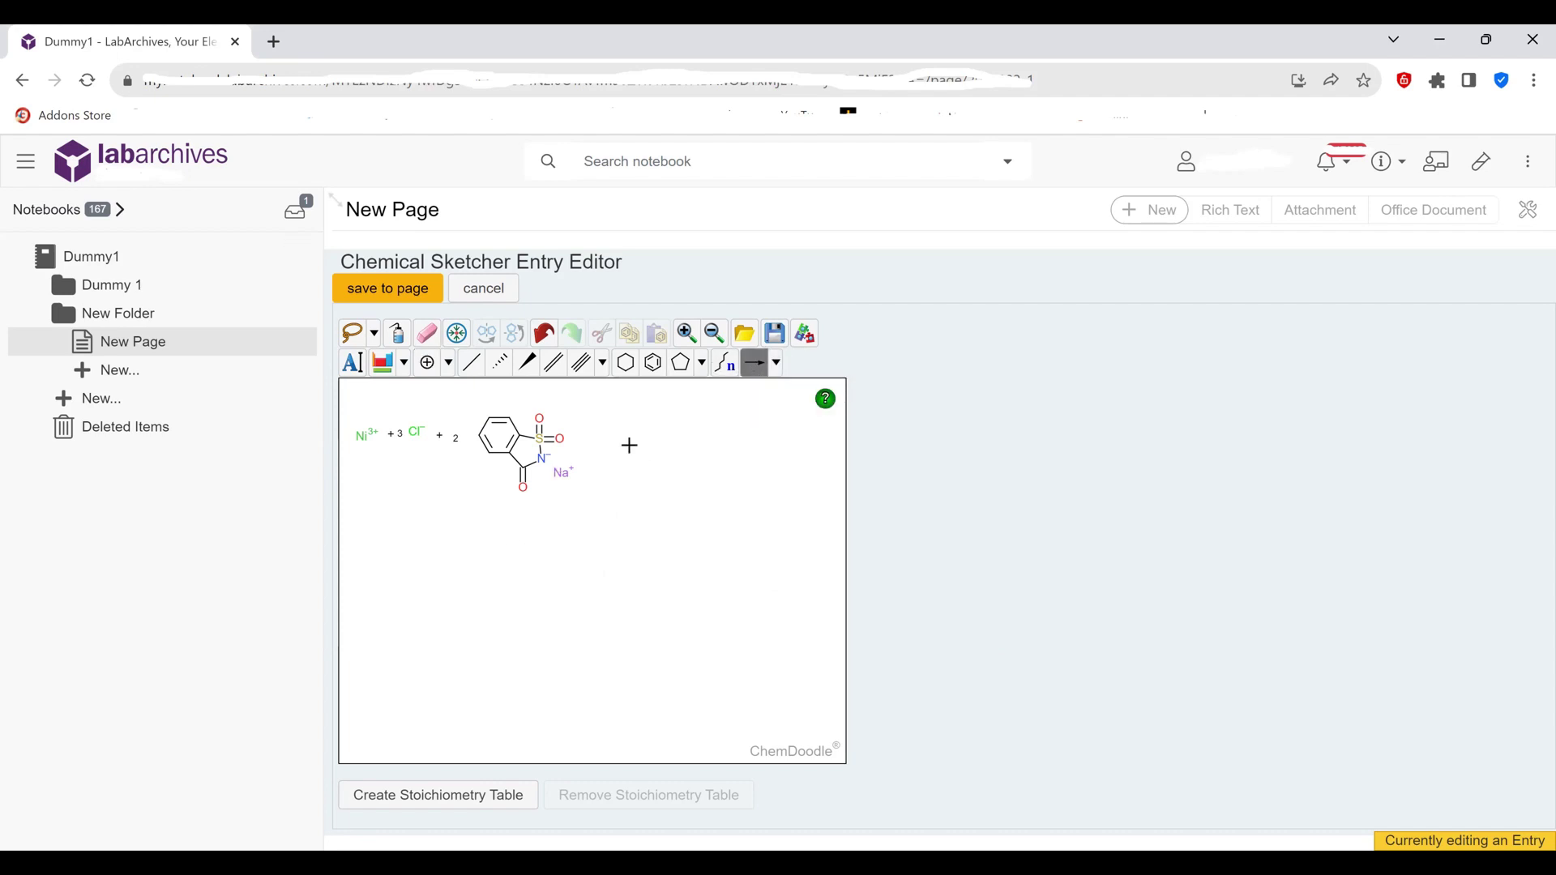
{"action": "left_click_drag", "start_coordinate": [597, 462], "coordinate": [661, 452]}
Pick Ni from the periodic table and drop a Ni atom below the reactant equation.
{"action": "left_click", "coordinate": [405, 364]}
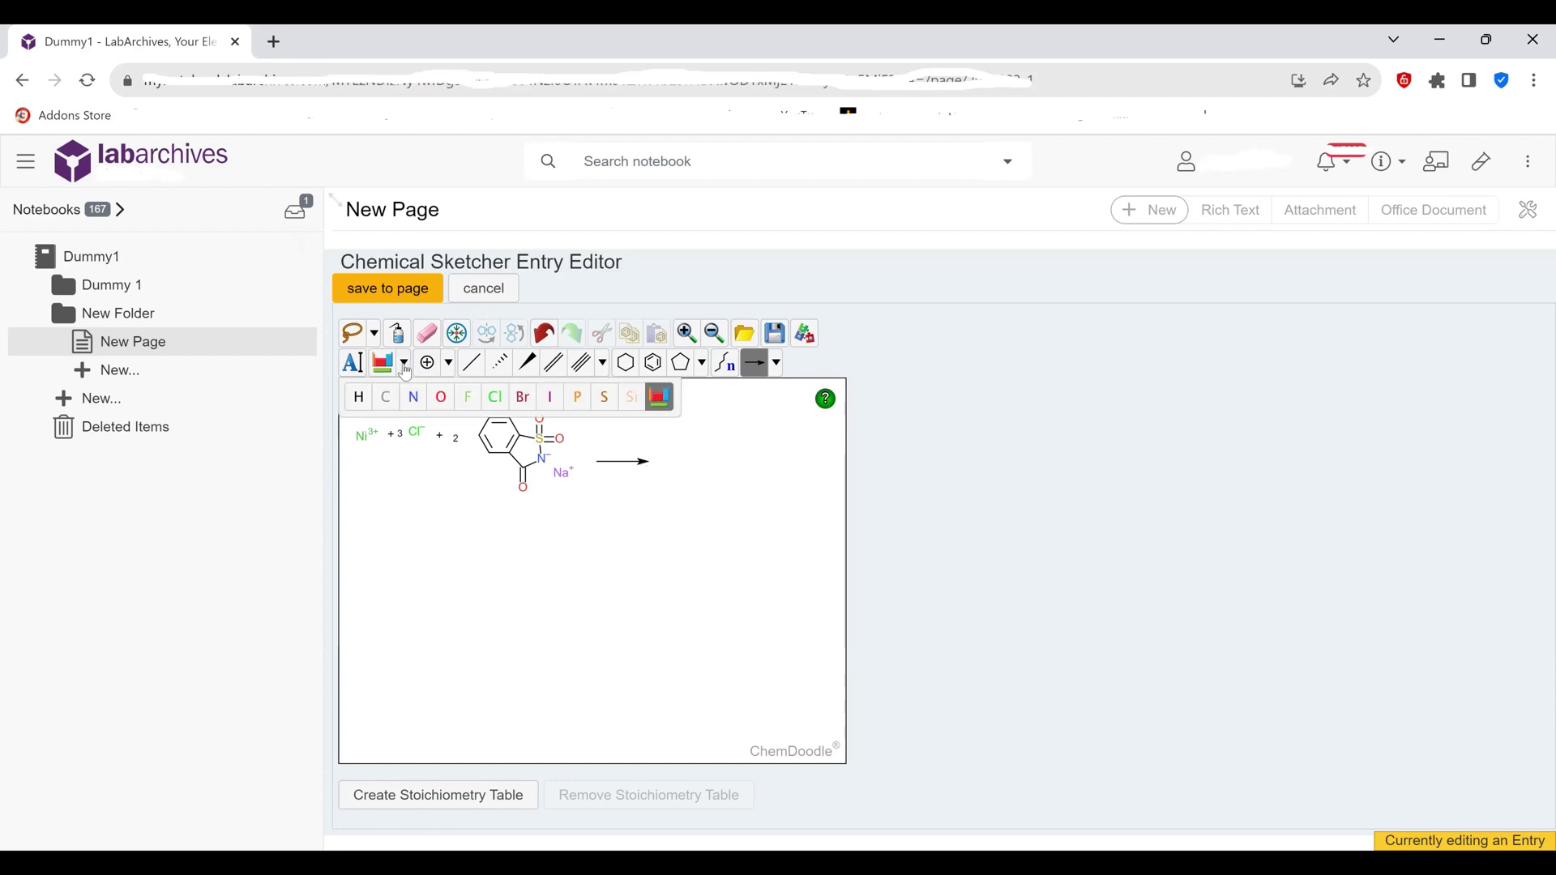
{"action": "left_click", "coordinate": [661, 398]}
{"action": "left_click", "coordinate": [956, 518]}
{"action": "left_click", "coordinate": [1059, 694]}
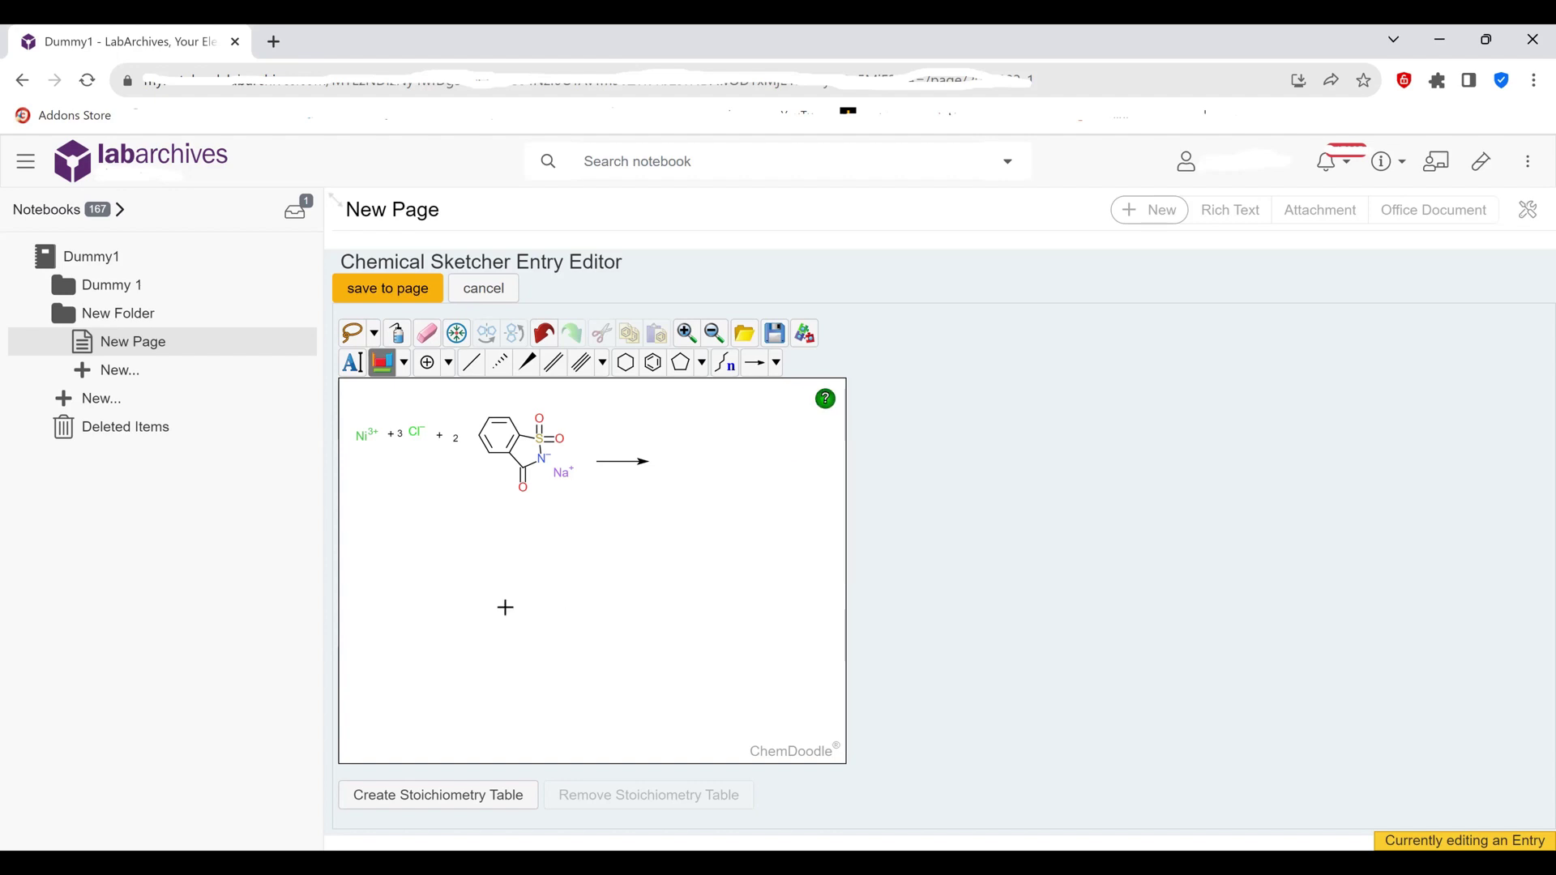
{"action": "left_click", "coordinate": [505, 605]}
{"action": "left_click", "coordinate": [602, 367]}
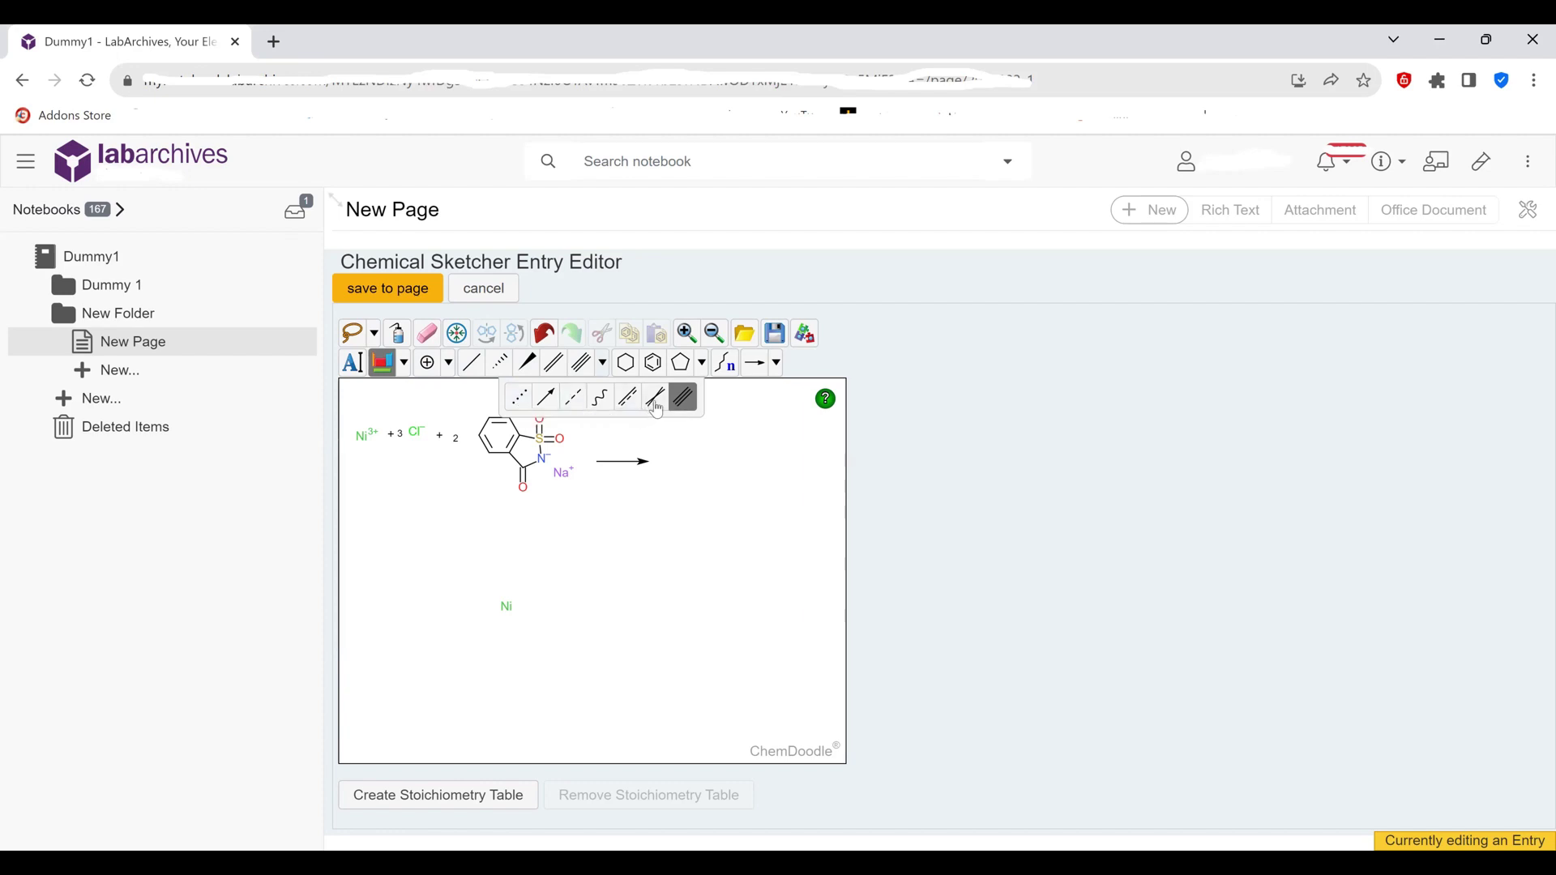
{"action": "left_click", "coordinate": [484, 369]}
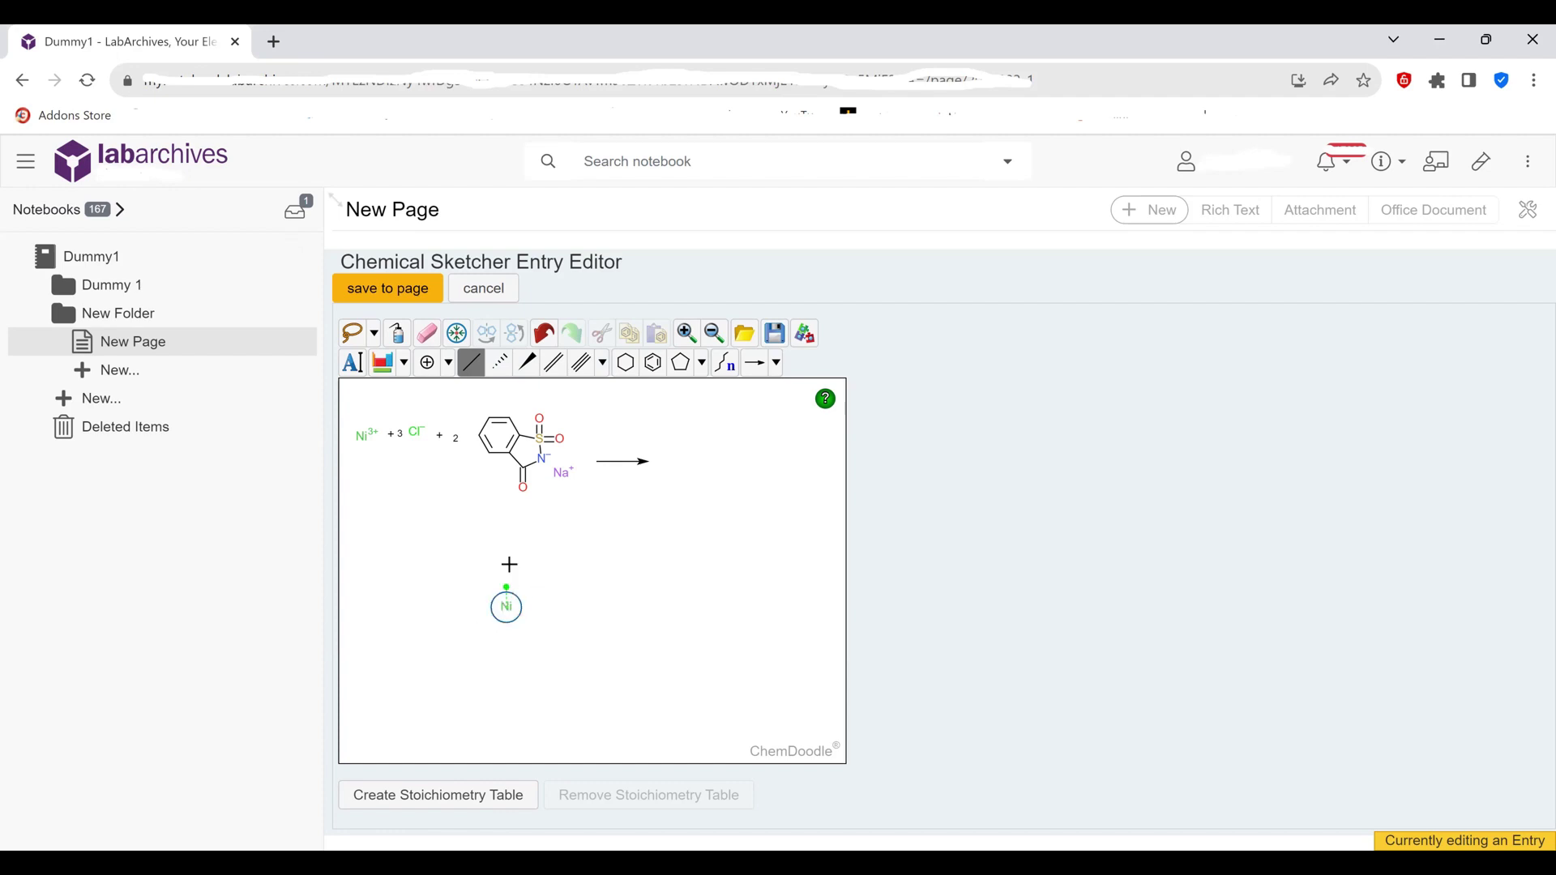
Draw six single-bonded CH3 arms around the Ni atom, removing an extra atom from one arm.
{"action": "left_click", "coordinate": [506, 606]}
{"action": "left_click", "coordinate": [506, 606]}
{"action": "left_click", "coordinate": [491, 600]}
{"action": "left_click", "coordinate": [480, 629]}
{"action": "left_click", "coordinate": [509, 607]}
{"action": "left_click", "coordinate": [538, 620]}
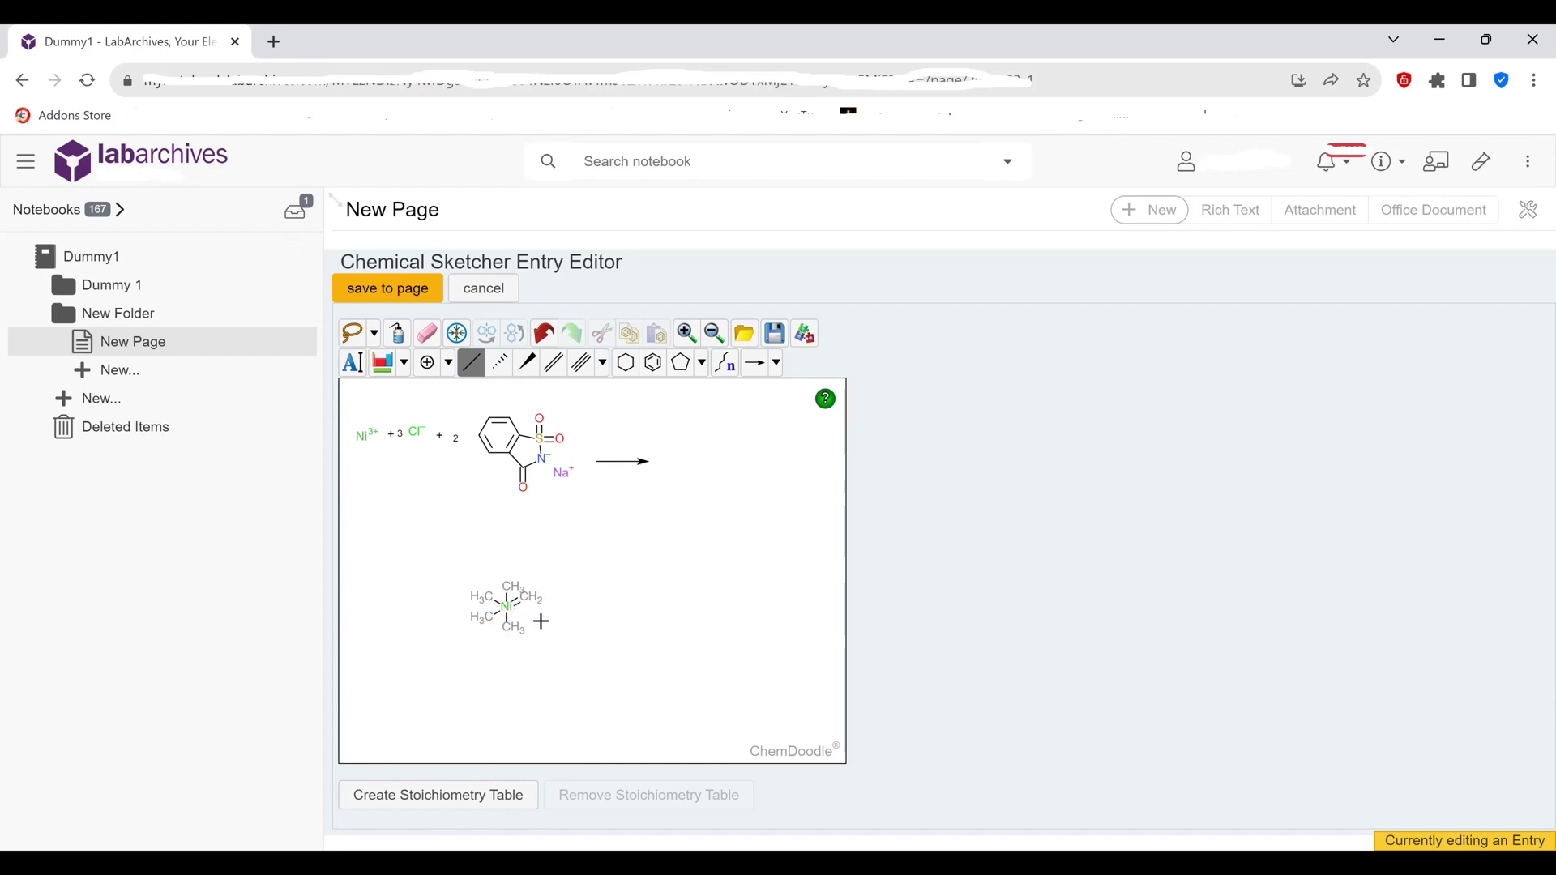
{"action": "left_click", "coordinate": [544, 333]}
{"action": "left_click", "coordinate": [545, 619]}
{"action": "left_click", "coordinate": [547, 336]}
{"action": "left_click", "coordinate": [546, 621]}
{"action": "left_click", "coordinate": [355, 336]}
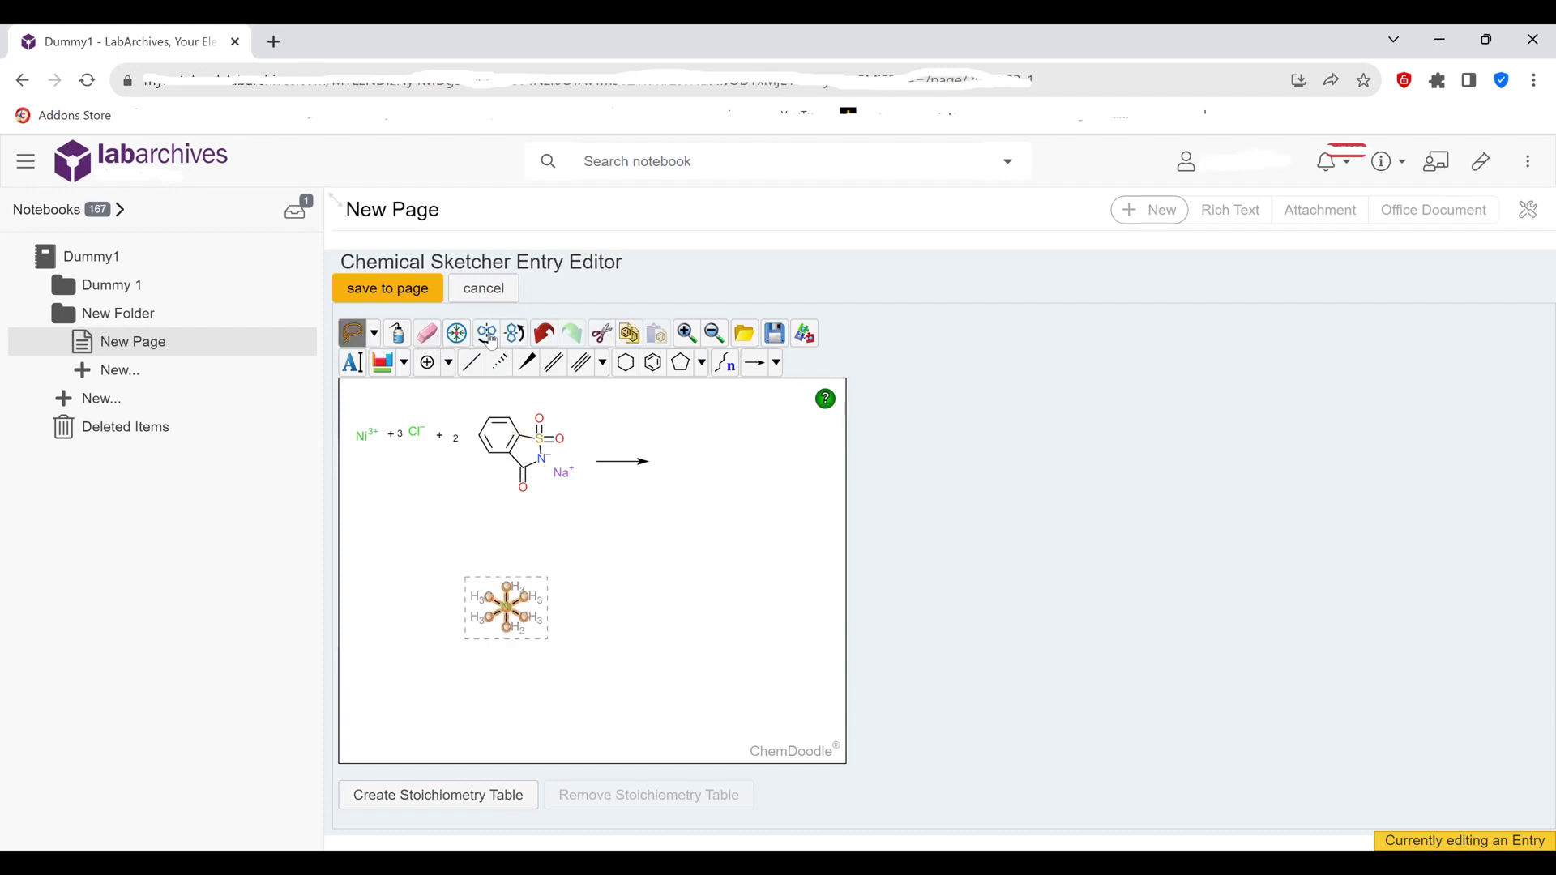
{"action": "left_click", "coordinate": [543, 336]}
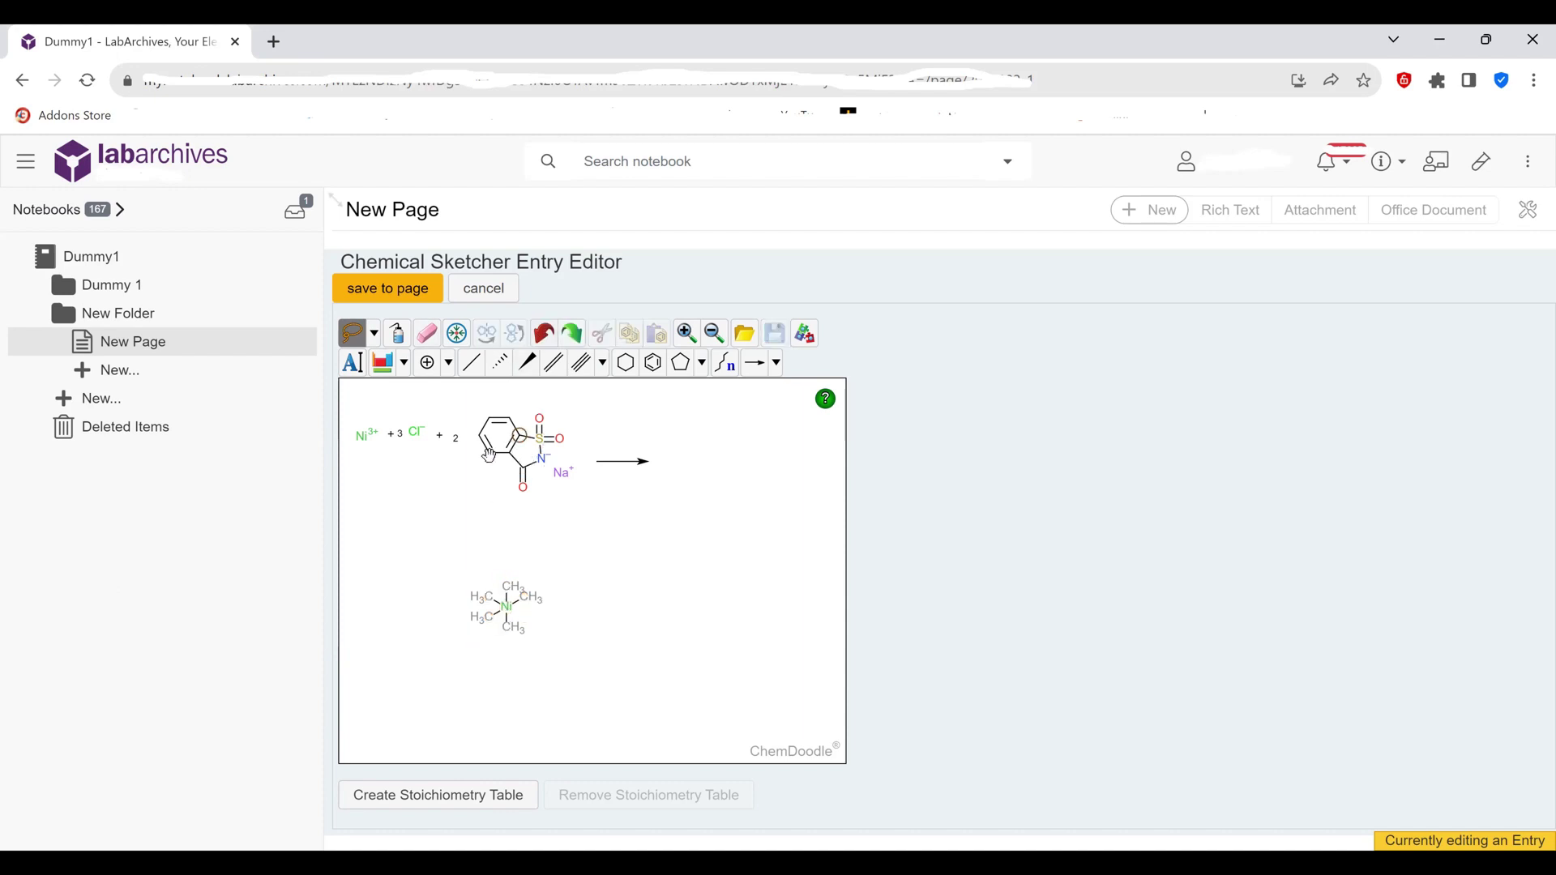
{"action": "left_click", "coordinate": [359, 339]}
{"action": "mouse_move", "coordinate": [483, 403]}
{"action": "left_mouse_down"}
{"action": "mouse_move", "coordinate": [511, 500]}
{"action": "mouse_move", "coordinate": [596, 515]}
{"action": "mouse_move", "coordinate": [598, 461]}
{"action": "mouse_move", "coordinate": [542, 401]}
{"action": "left_mouse_up"}
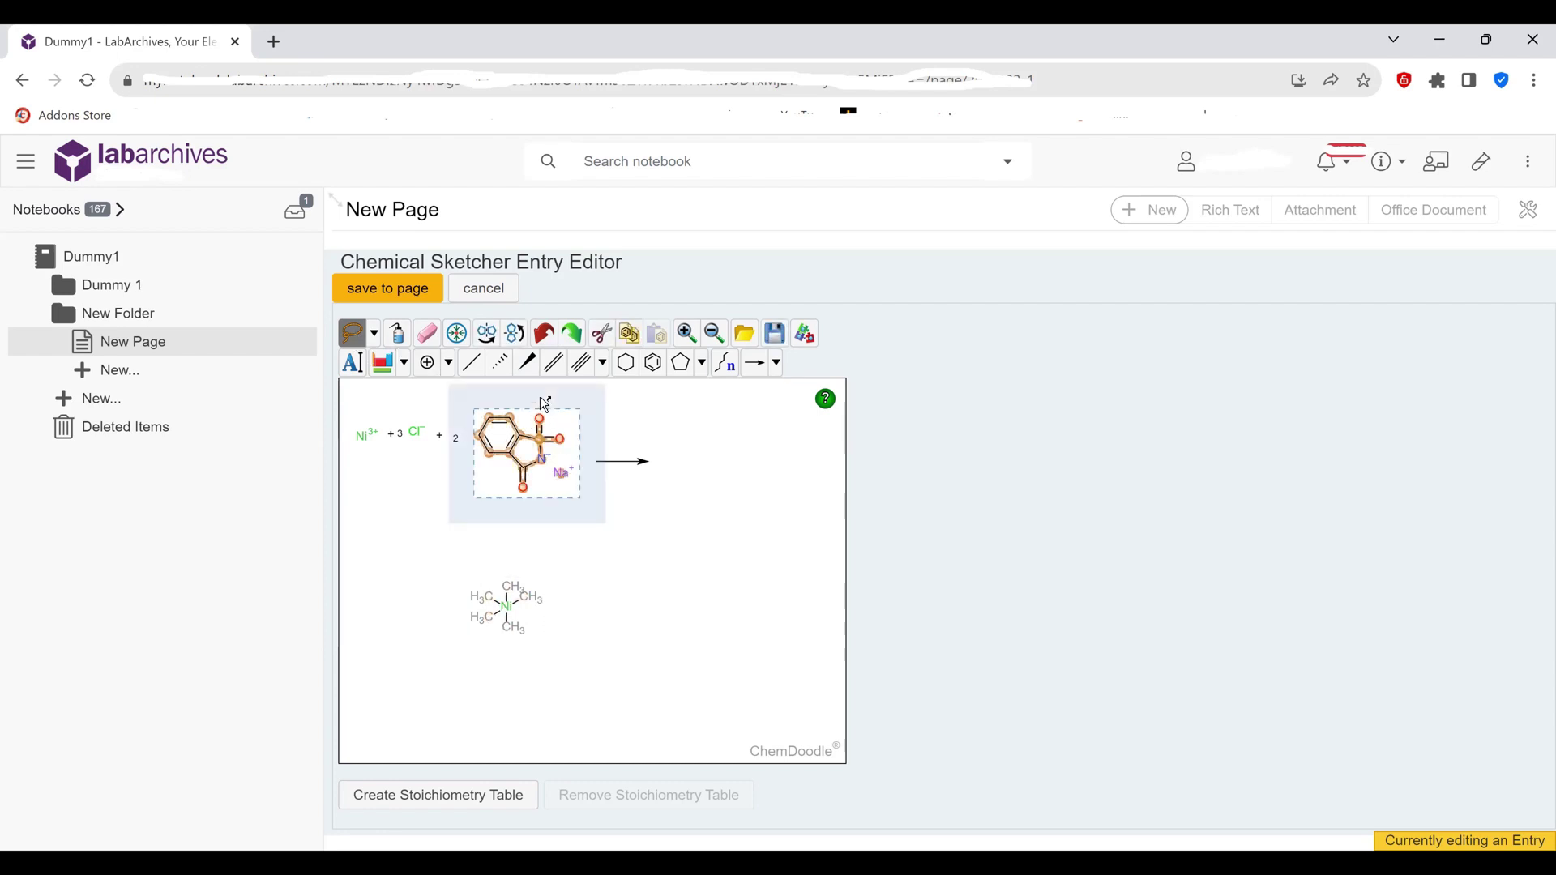
{"action": "right_click", "coordinate": [537, 465]}
{"action": "left_click", "coordinate": [436, 505]}
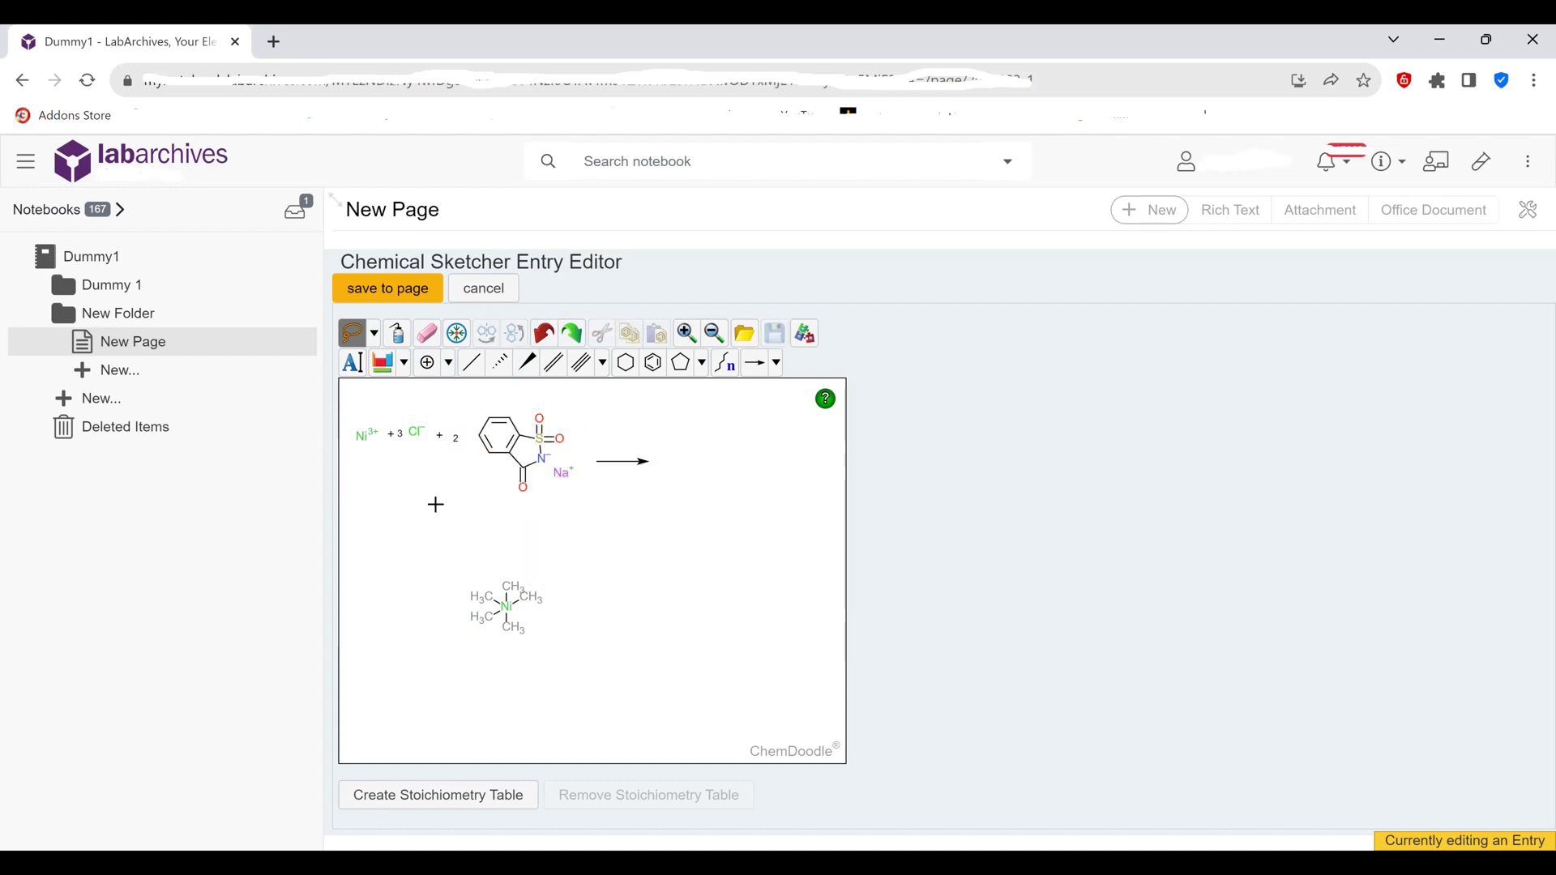
{"action": "left_click", "coordinate": [374, 337]}
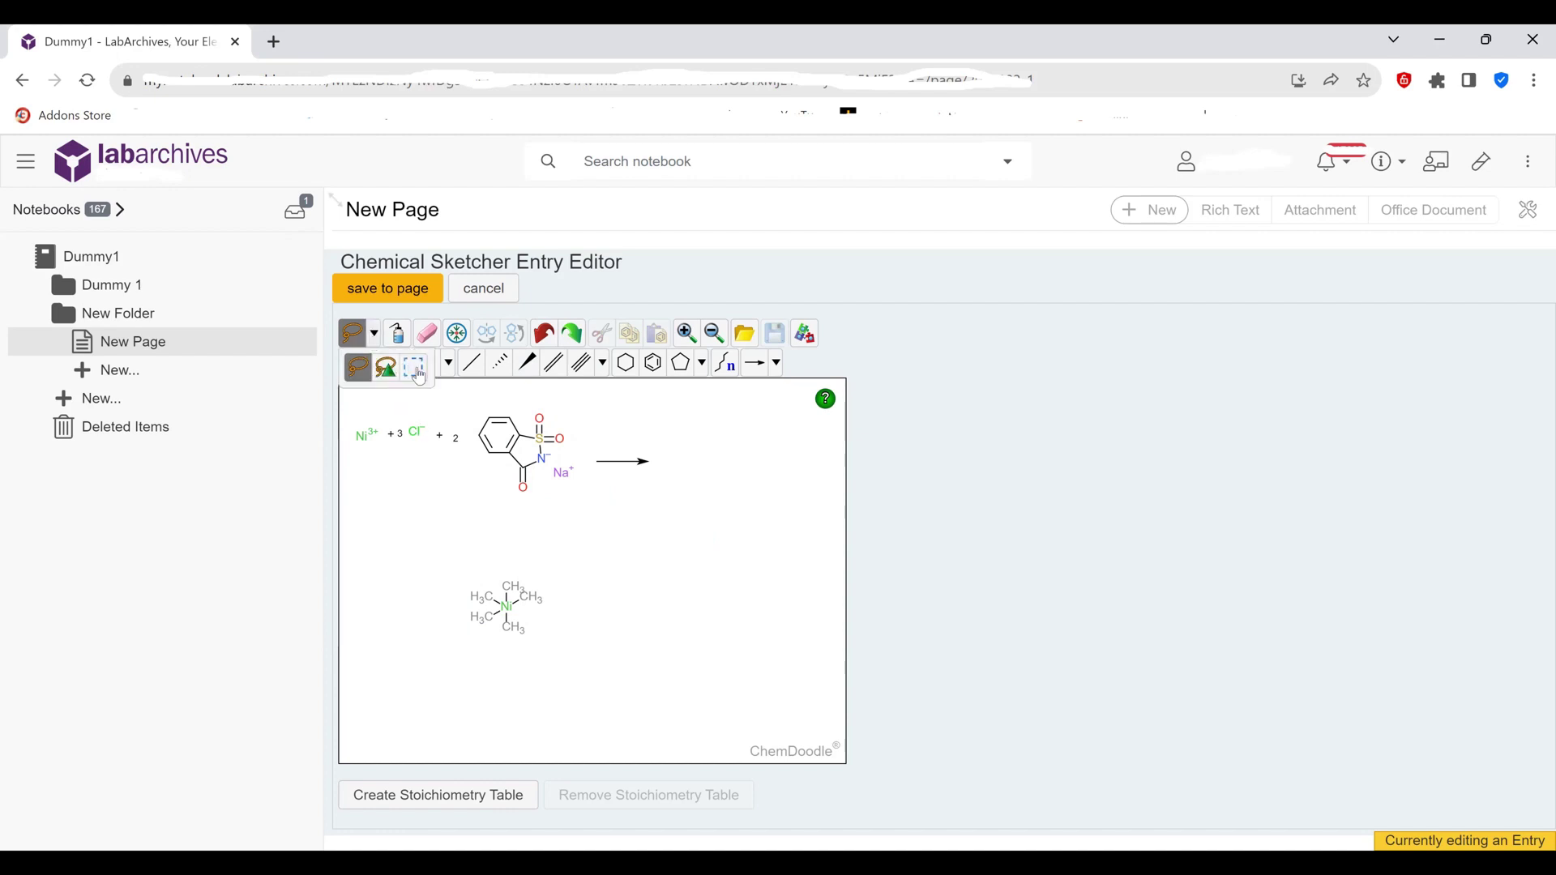
{"action": "left_click", "coordinate": [419, 377]}
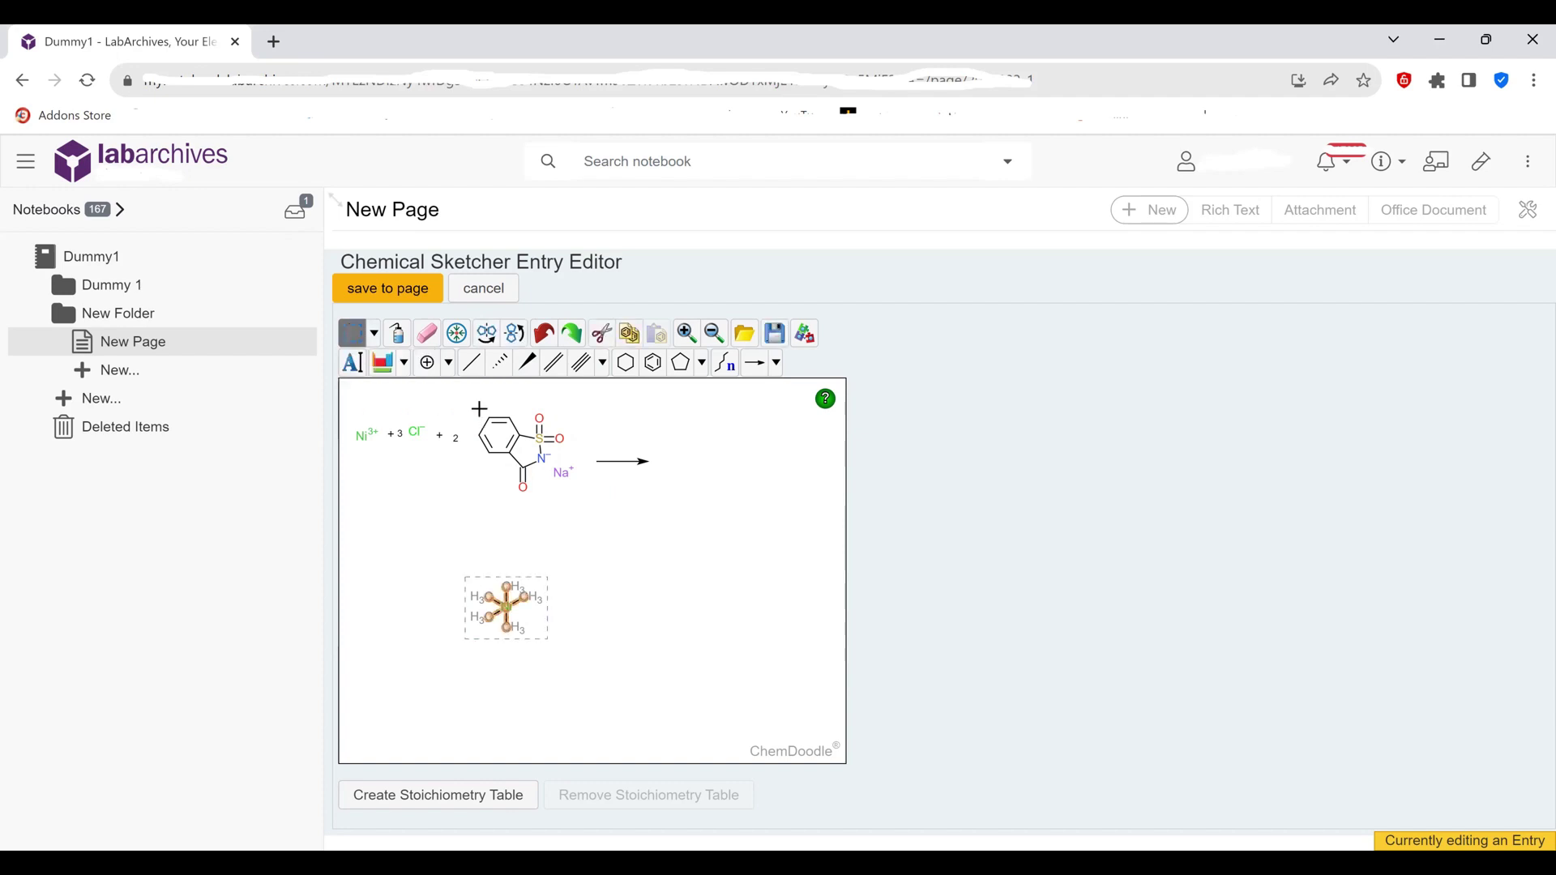
{"action": "left_click_drag", "start_coordinate": [470, 418], "coordinate": [562, 481]}
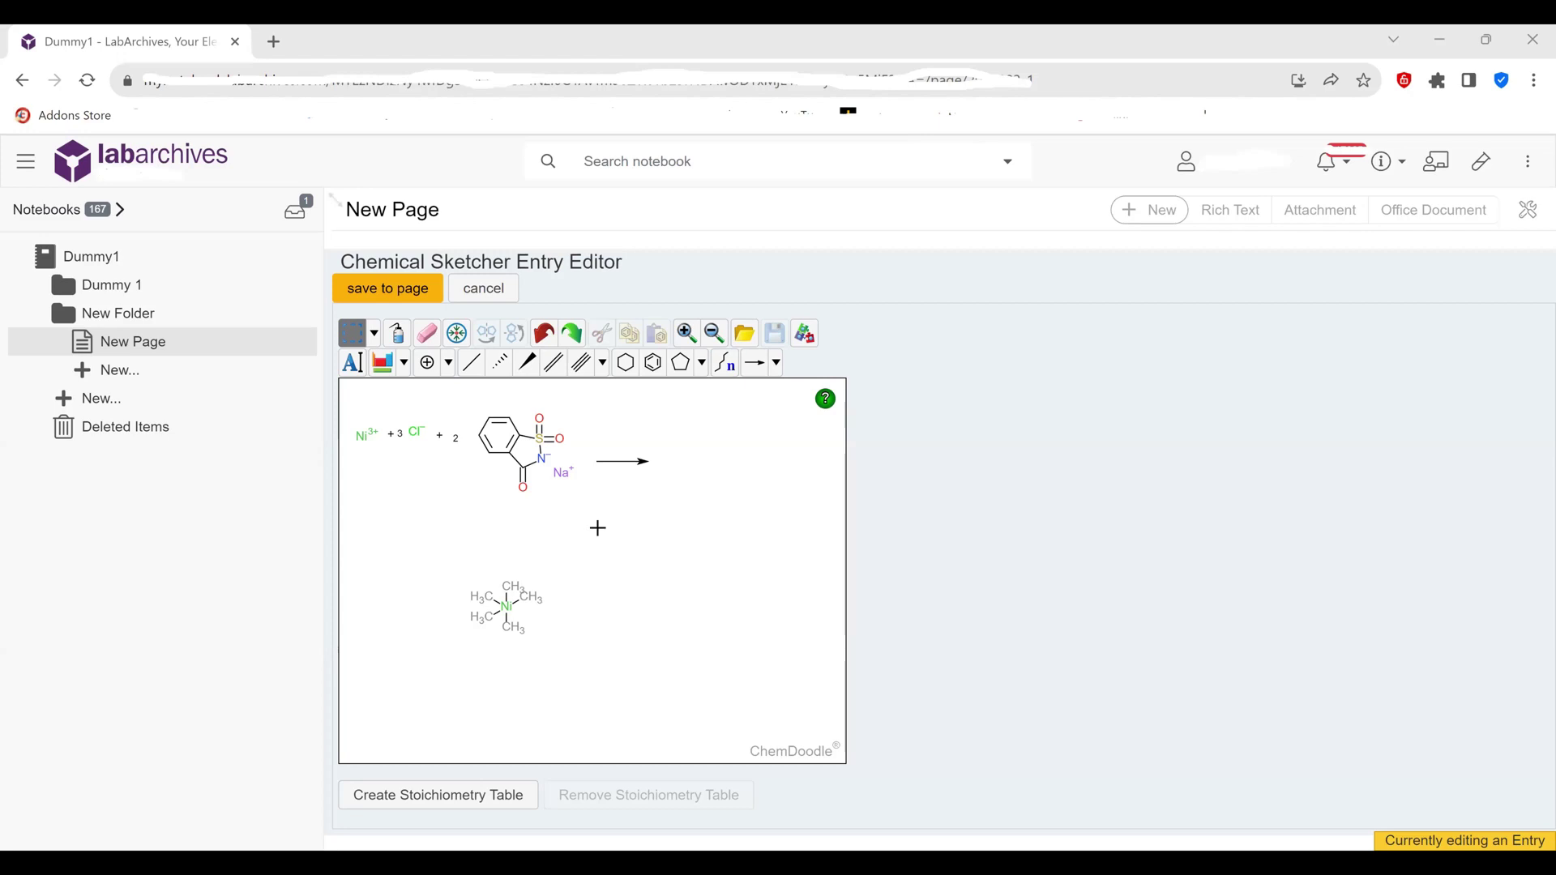
Copy the saccharinate anion with its Na⁺ and drag the pasted copy to the left of Ni.
{"action": "left_click", "coordinate": [374, 333]}
{"action": "left_click", "coordinate": [413, 365]}
{"action": "left_click_drag", "start_coordinate": [469, 405], "coordinate": [593, 509]}
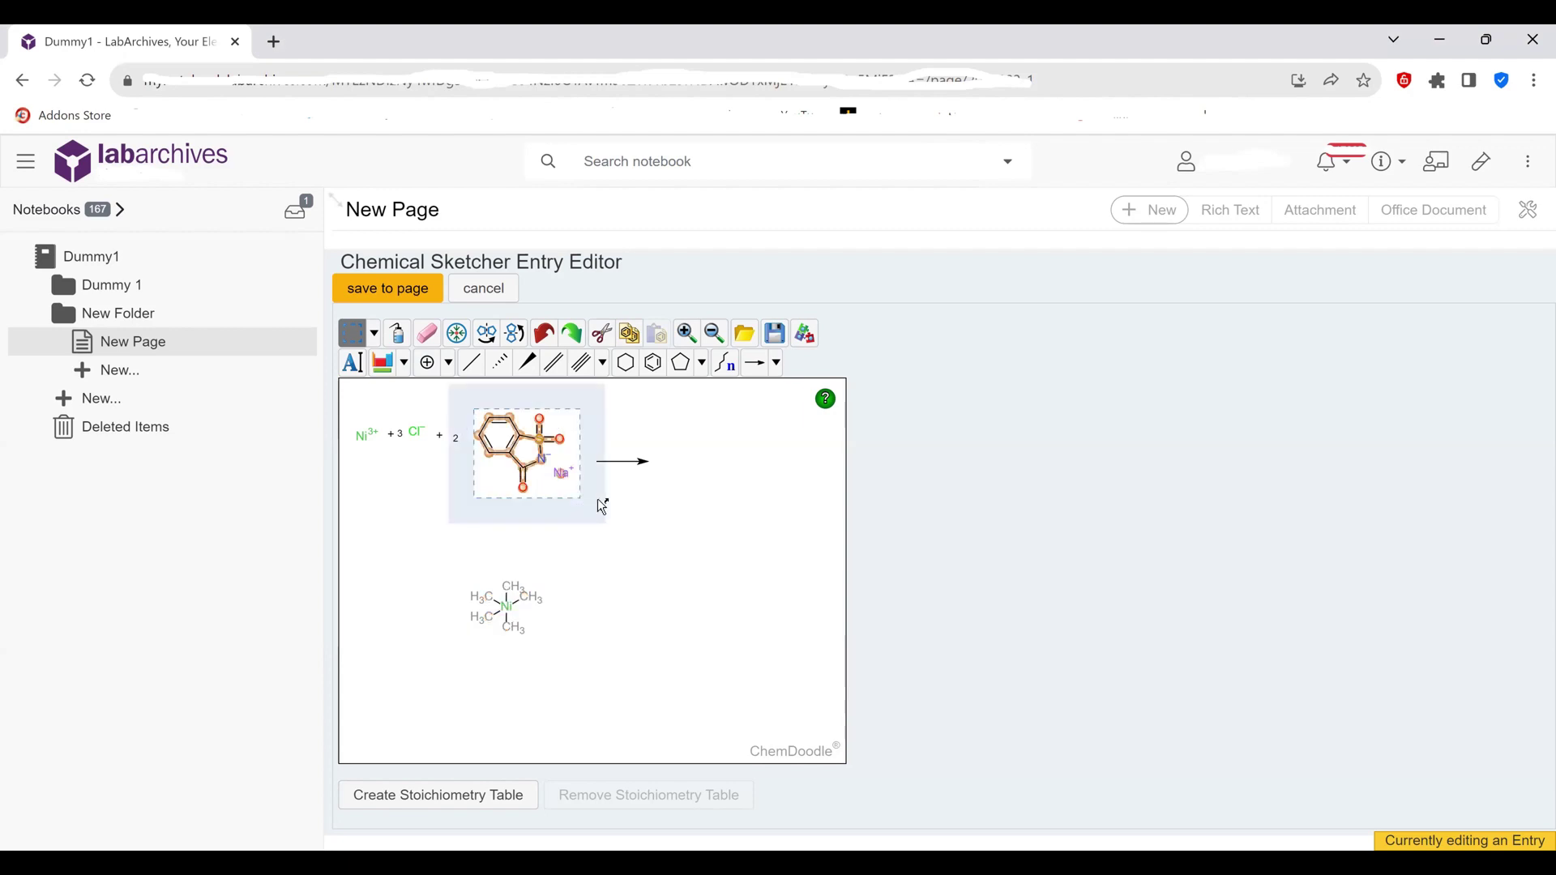
{"action": "left_click", "coordinate": [631, 336]}
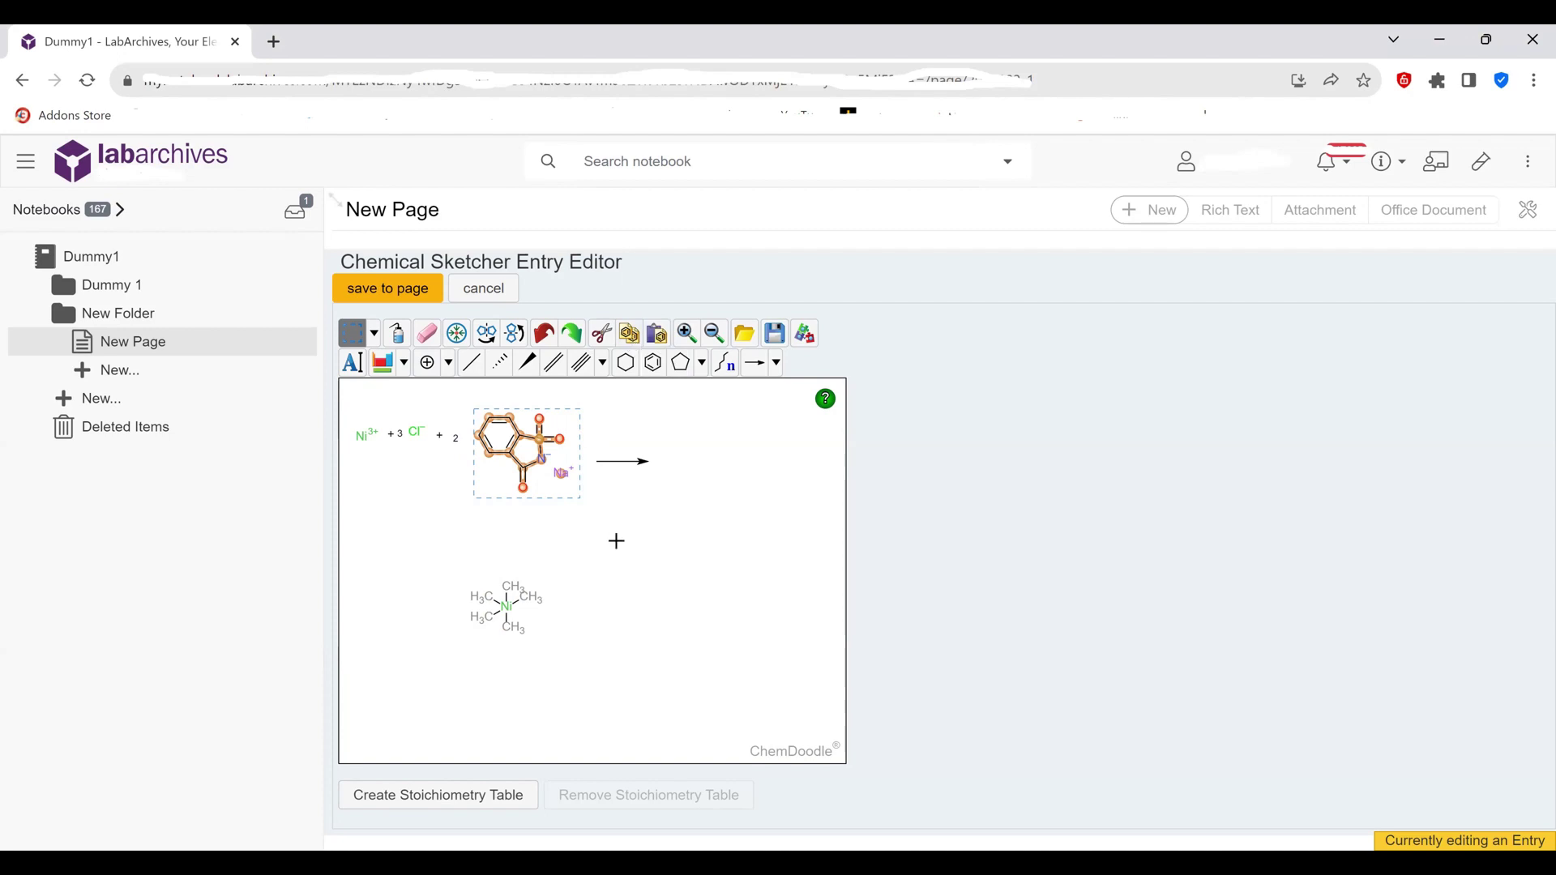
{"action": "left_click", "coordinate": [657, 334]}
{"action": "left_click_drag", "start_coordinate": [580, 498], "coordinate": [423, 603]}
Erase the Na⁺ from the lower saccharinate copy and rotate it so its nitrogen faces Ni.
{"action": "left_click", "coordinate": [535, 685]}
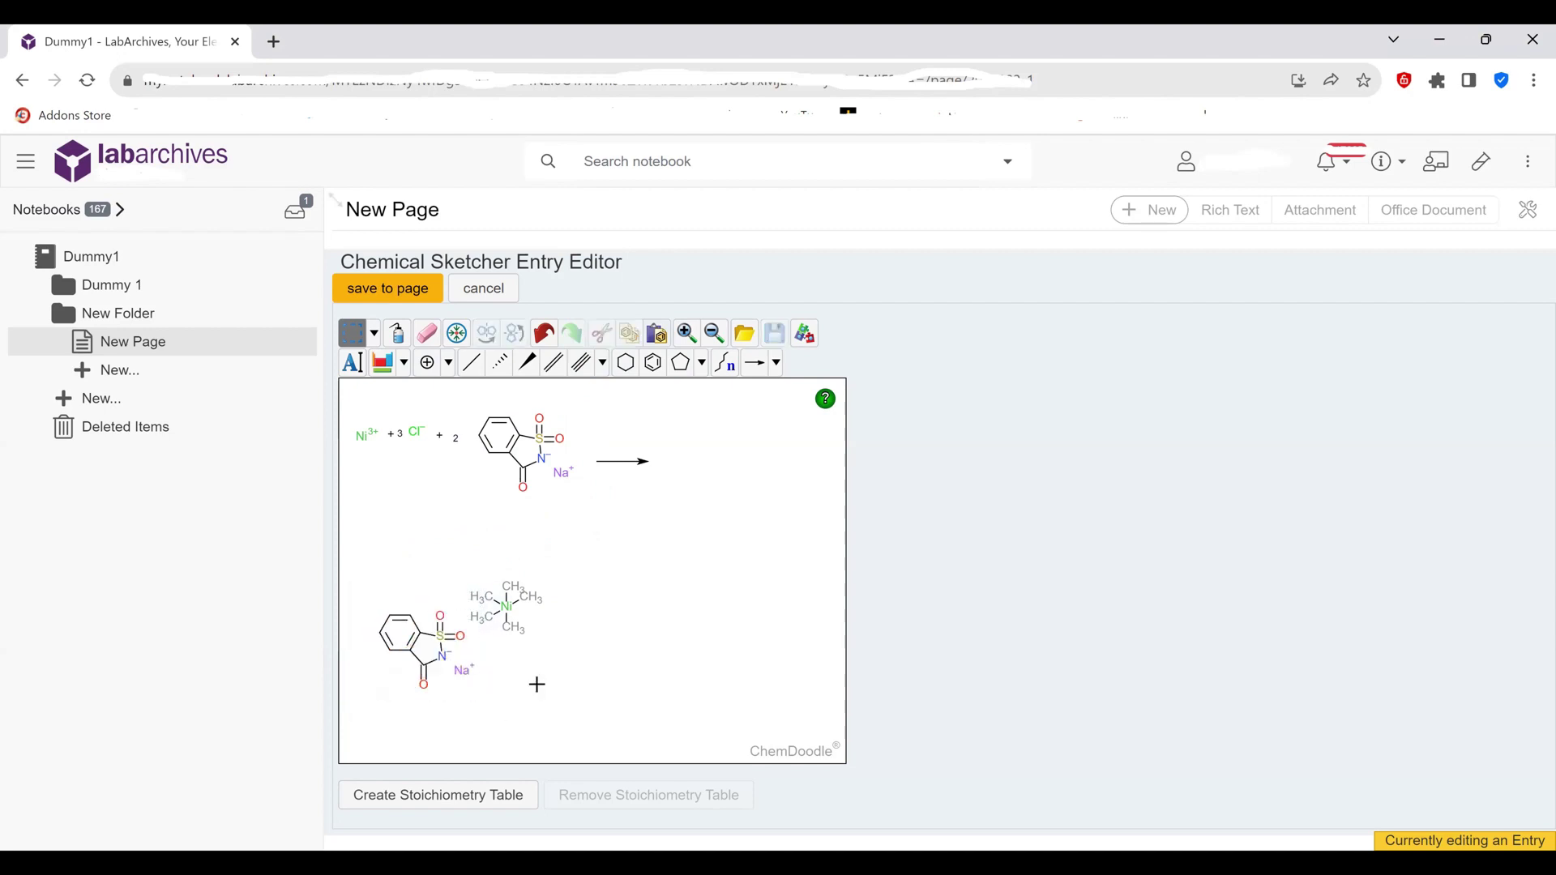
{"action": "left_click", "coordinate": [427, 334]}
{"action": "left_click", "coordinate": [466, 672]}
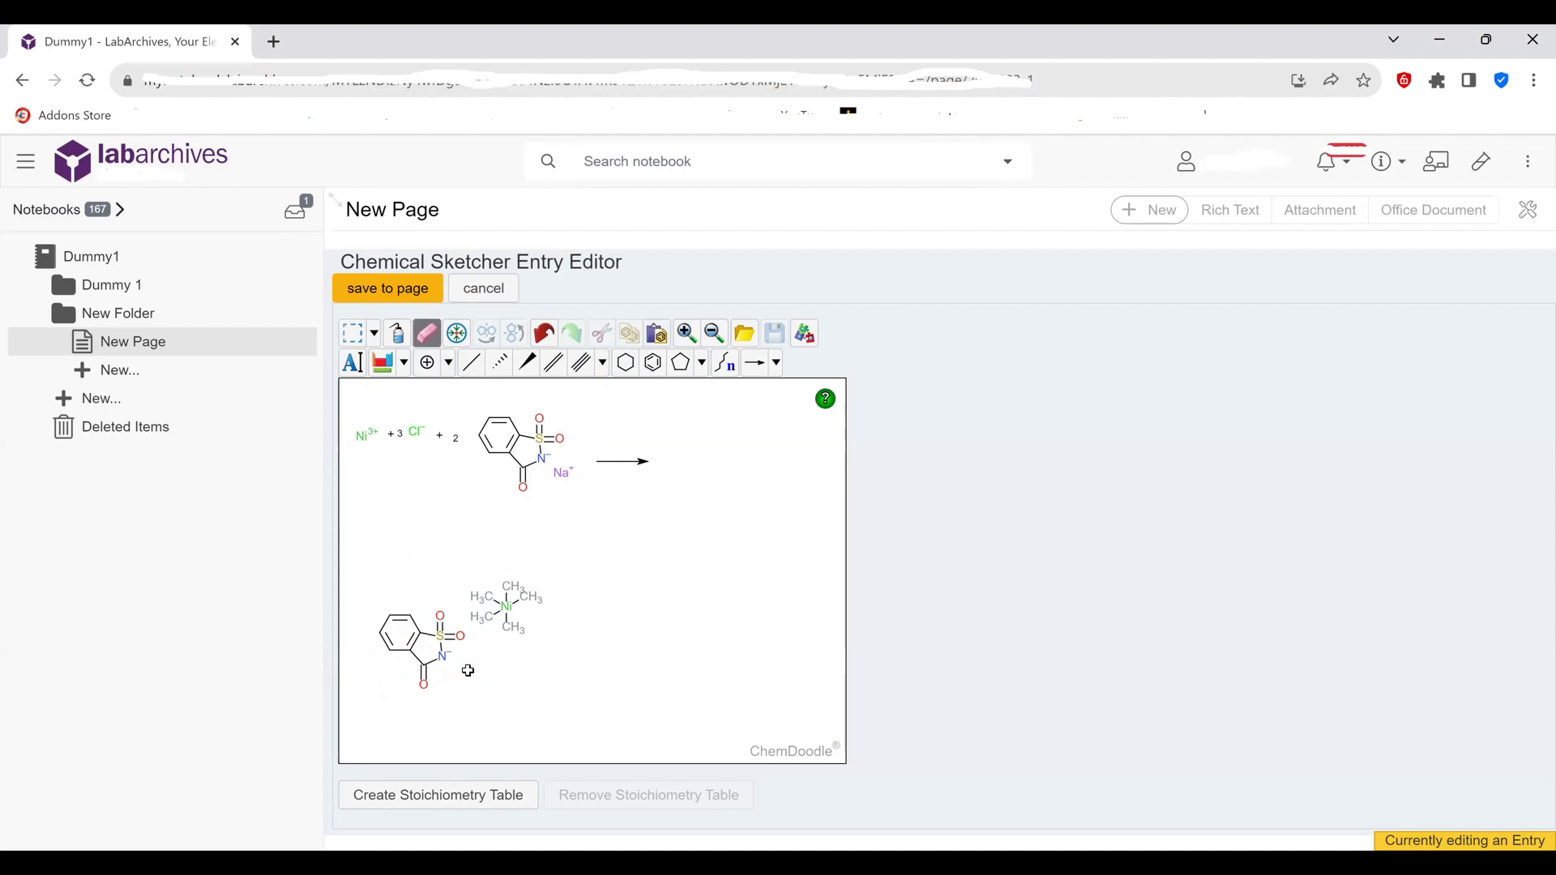
{"action": "left_click", "coordinate": [353, 334]}
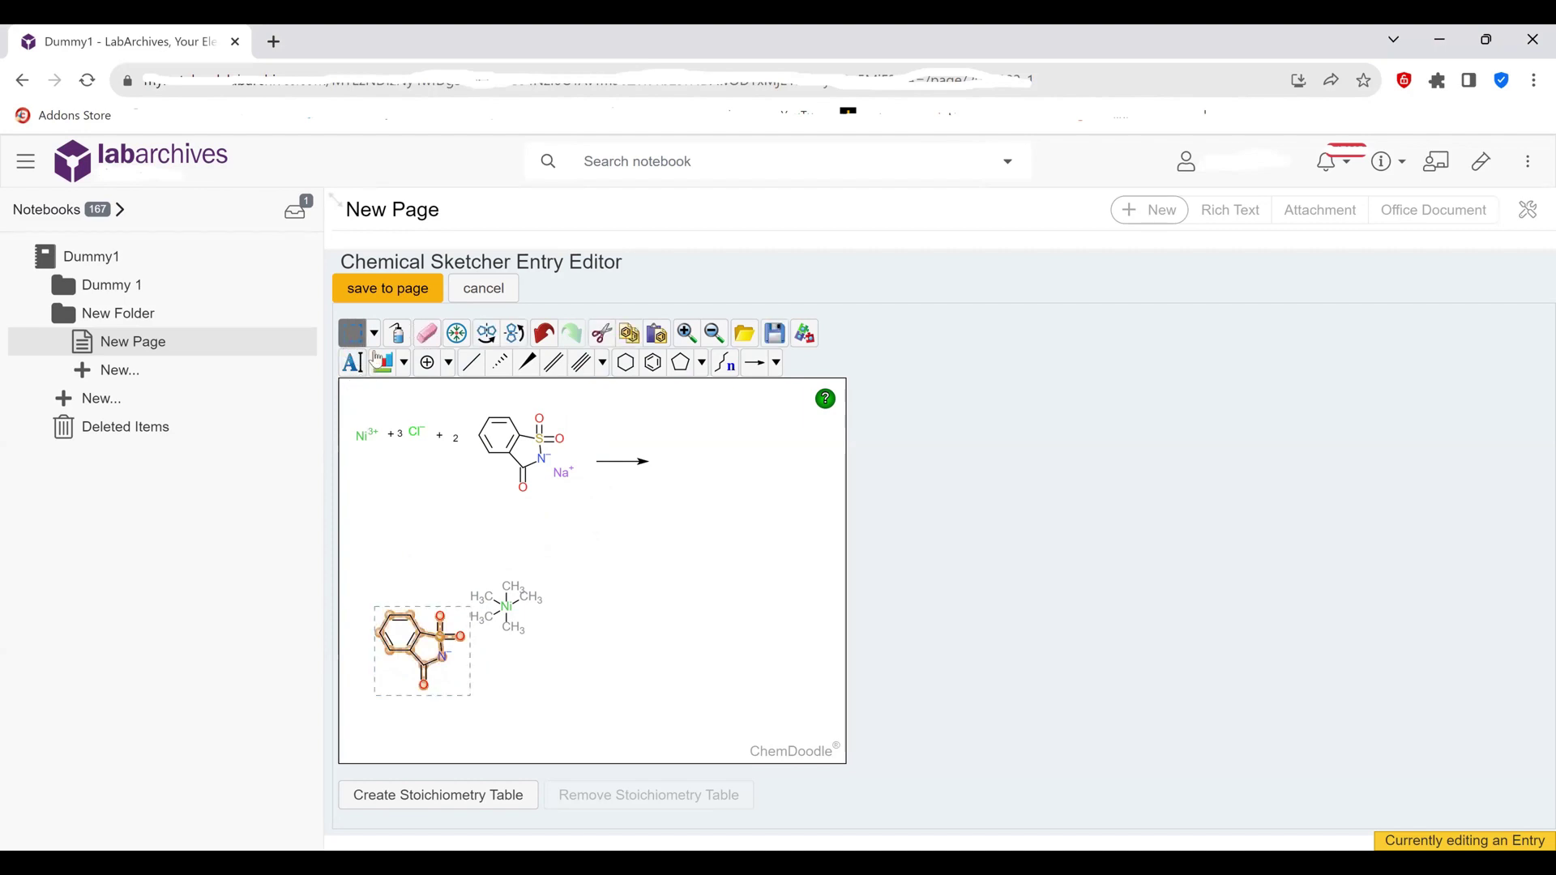
{"action": "left_click", "coordinate": [374, 334]}
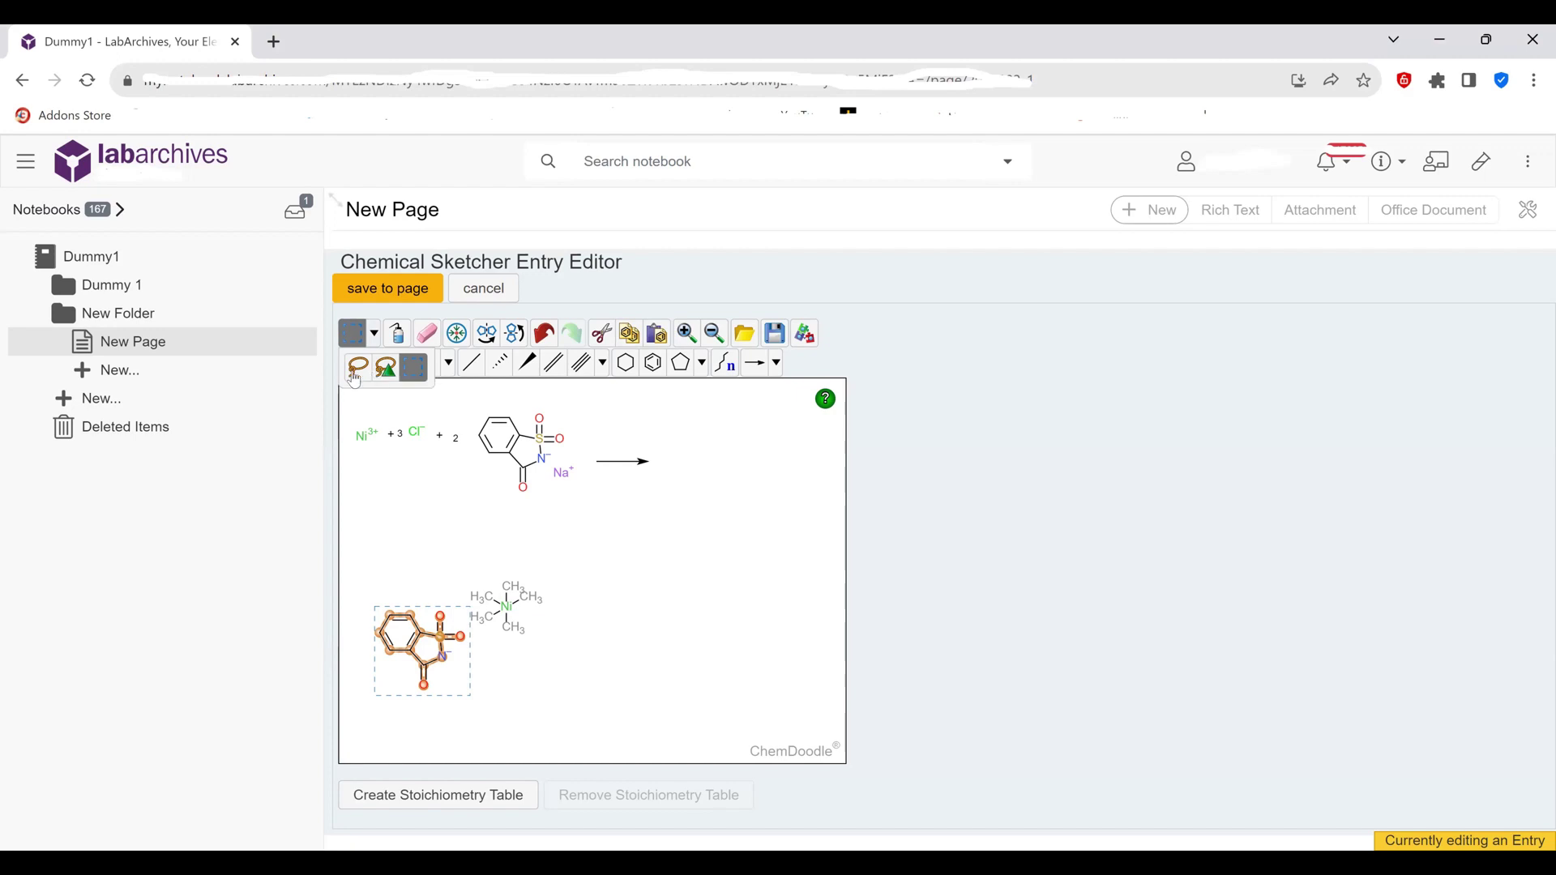
{"action": "left_click", "coordinate": [357, 368]}
{"action": "mouse_move", "coordinate": [394, 613]}
{"action": "left_mouse_down"}
{"action": "mouse_move", "coordinate": [376, 629]}
{"action": "mouse_move", "coordinate": [397, 625]}
{"action": "mouse_move", "coordinate": [386, 653]}
{"action": "mouse_move", "coordinate": [468, 632]}
{"action": "mouse_move", "coordinate": [449, 662]}
{"action": "left_mouse_up"}
Draw a single bond from Ni to the lower saccharinate's nitrogen.
{"action": "left_click", "coordinate": [543, 683]}
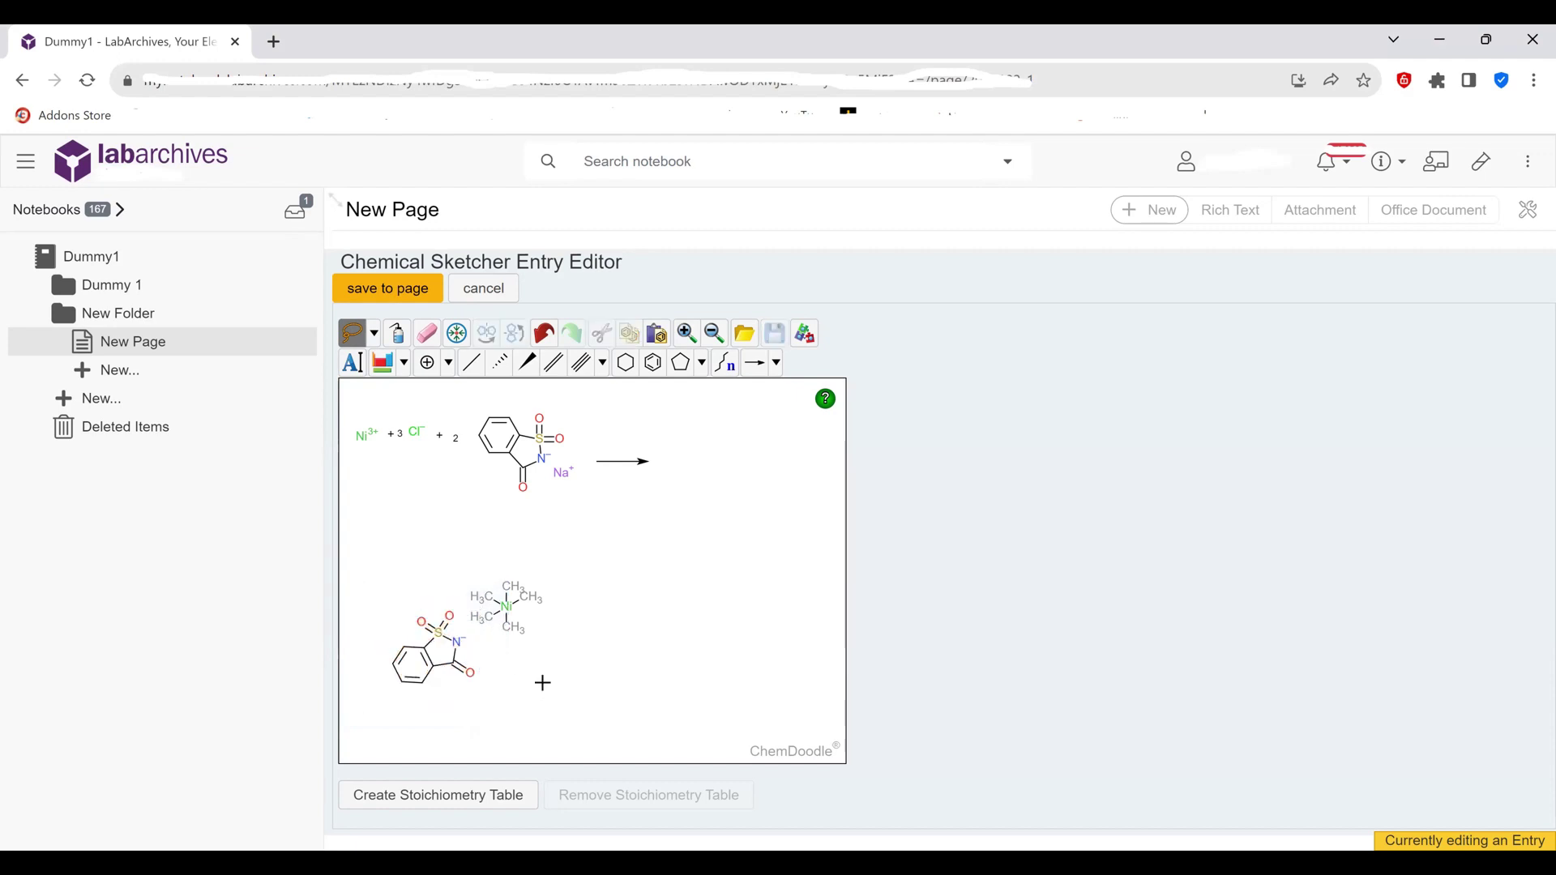
{"action": "left_click", "coordinate": [423, 335]}
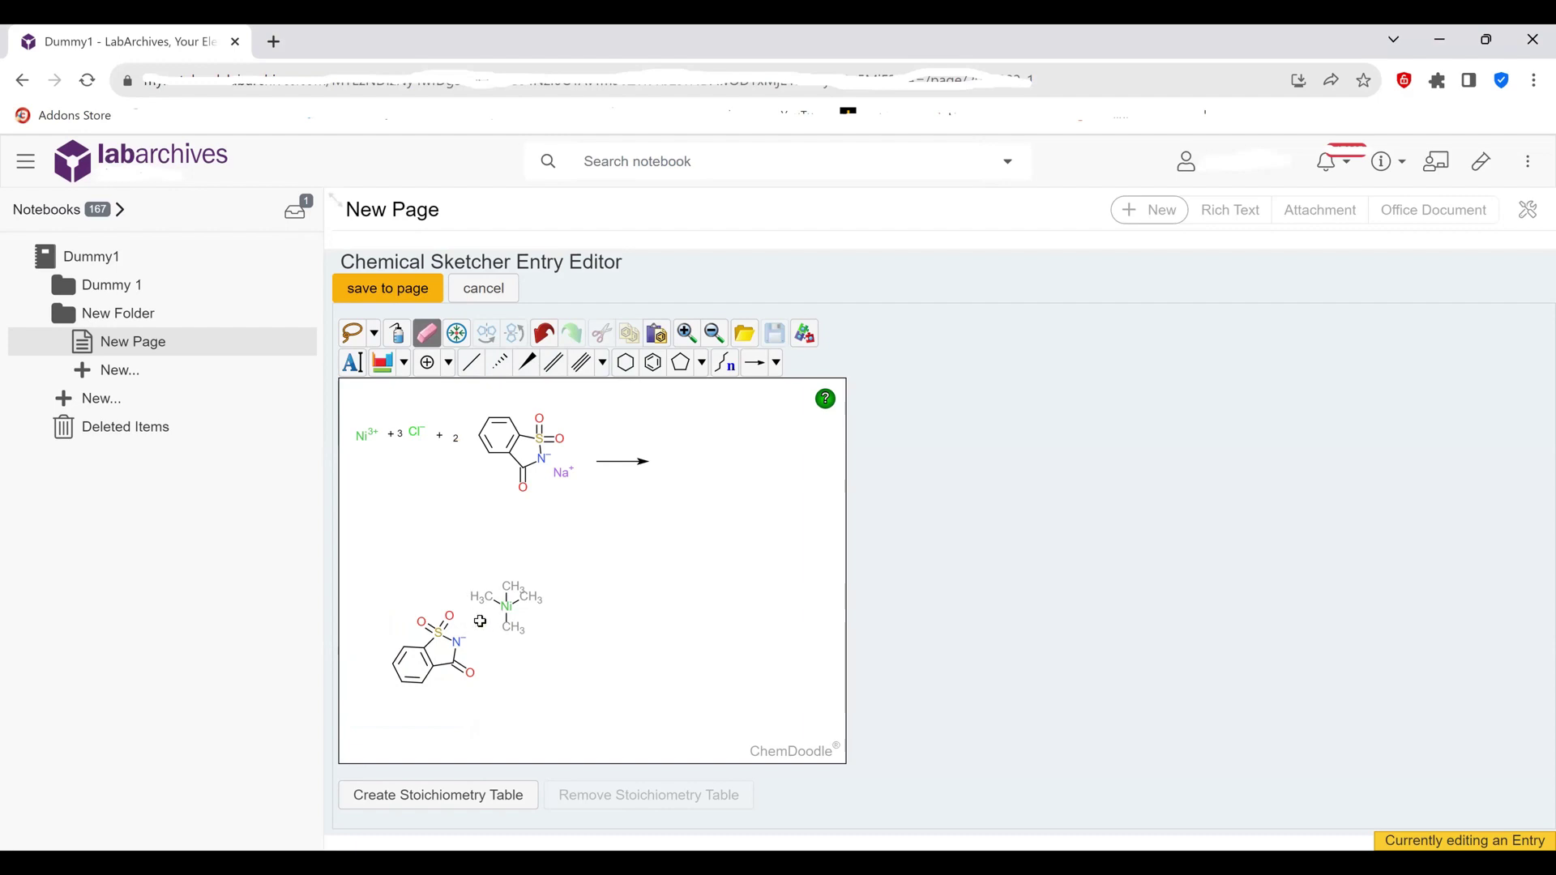
{"action": "left_click", "coordinate": [470, 362]}
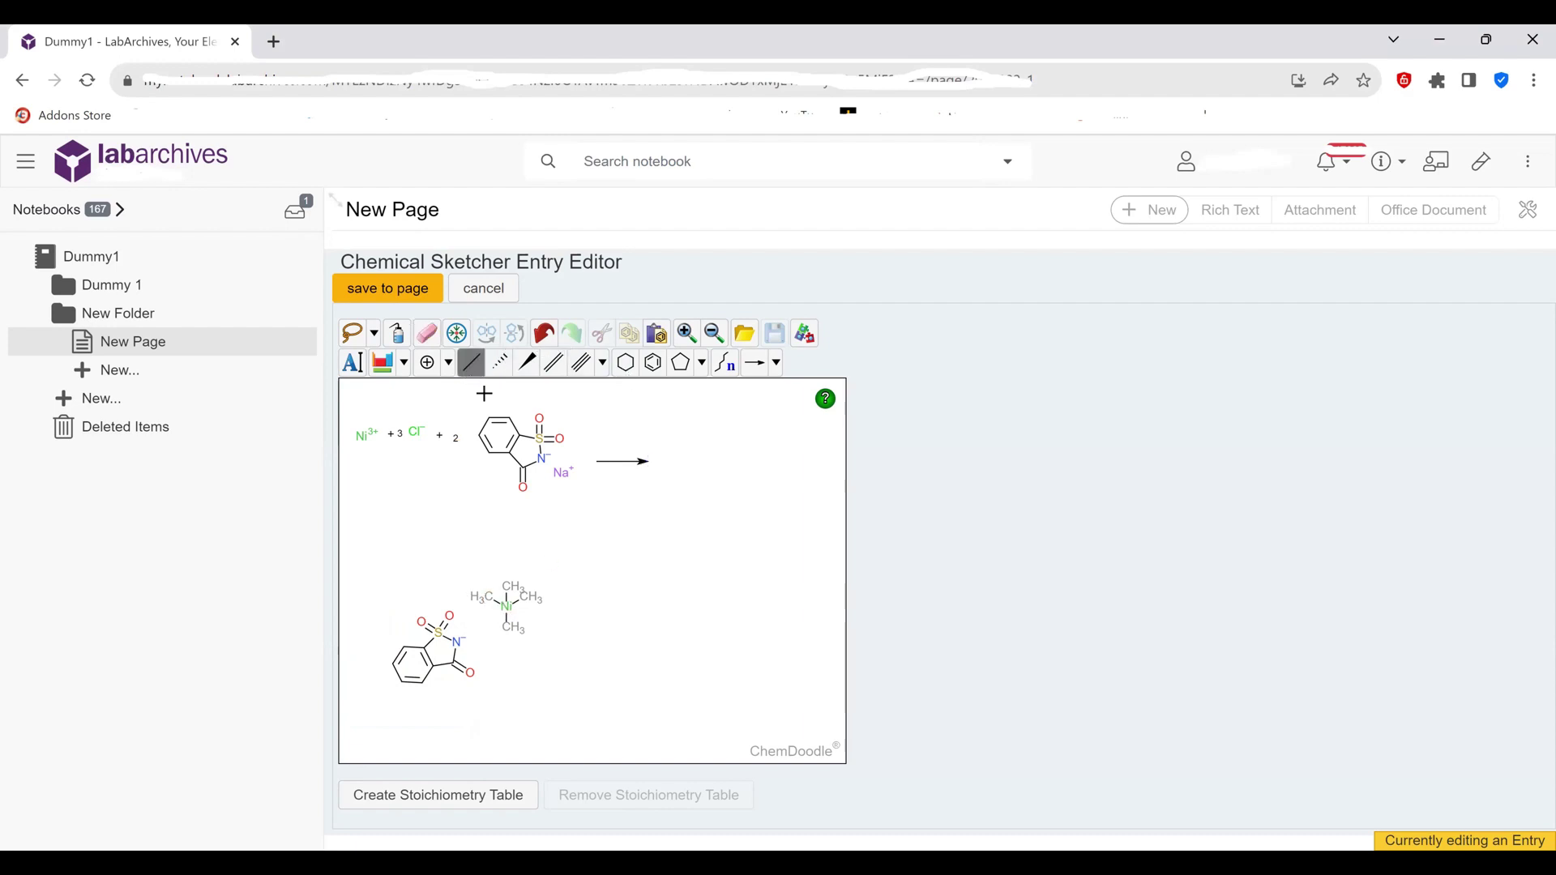
{"action": "left_click_drag", "start_coordinate": [506, 607], "coordinate": [455, 643]}
Paste another sodium saccharinate copy and move it beside the Ni complex.
{"action": "left_click", "coordinate": [664, 337]}
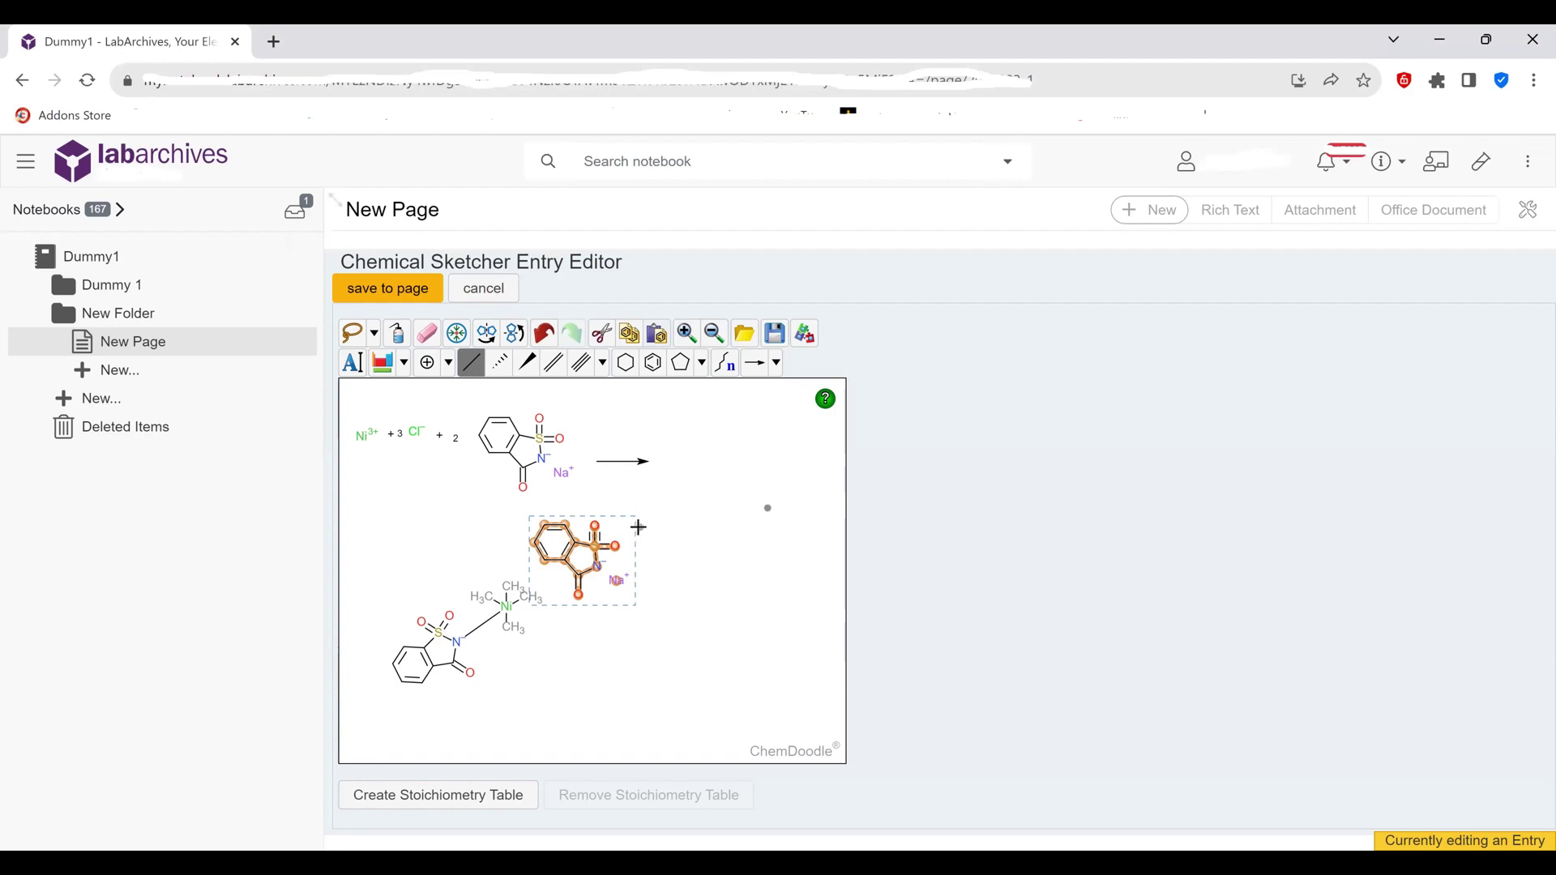
{"action": "left_click", "coordinate": [362, 343]}
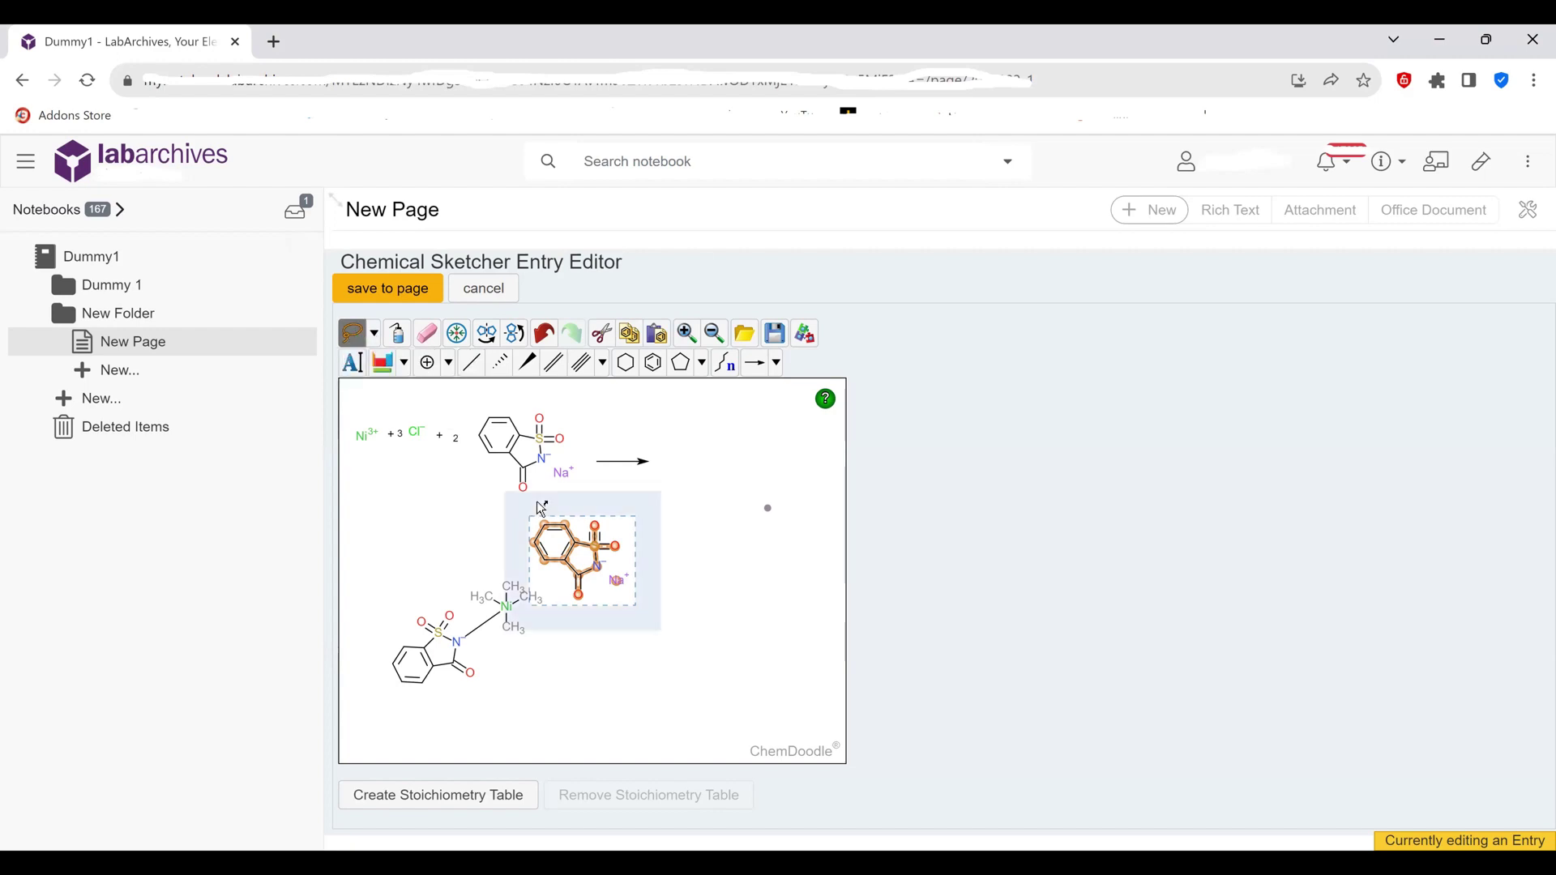
{"action": "mouse_move", "coordinate": [541, 515]}
{"action": "left_mouse_down"}
{"action": "mouse_move", "coordinate": [441, 485]}
{"action": "mouse_move", "coordinate": [400, 496]}
{"action": "mouse_move", "coordinate": [400, 515]}
{"action": "left_mouse_up"}
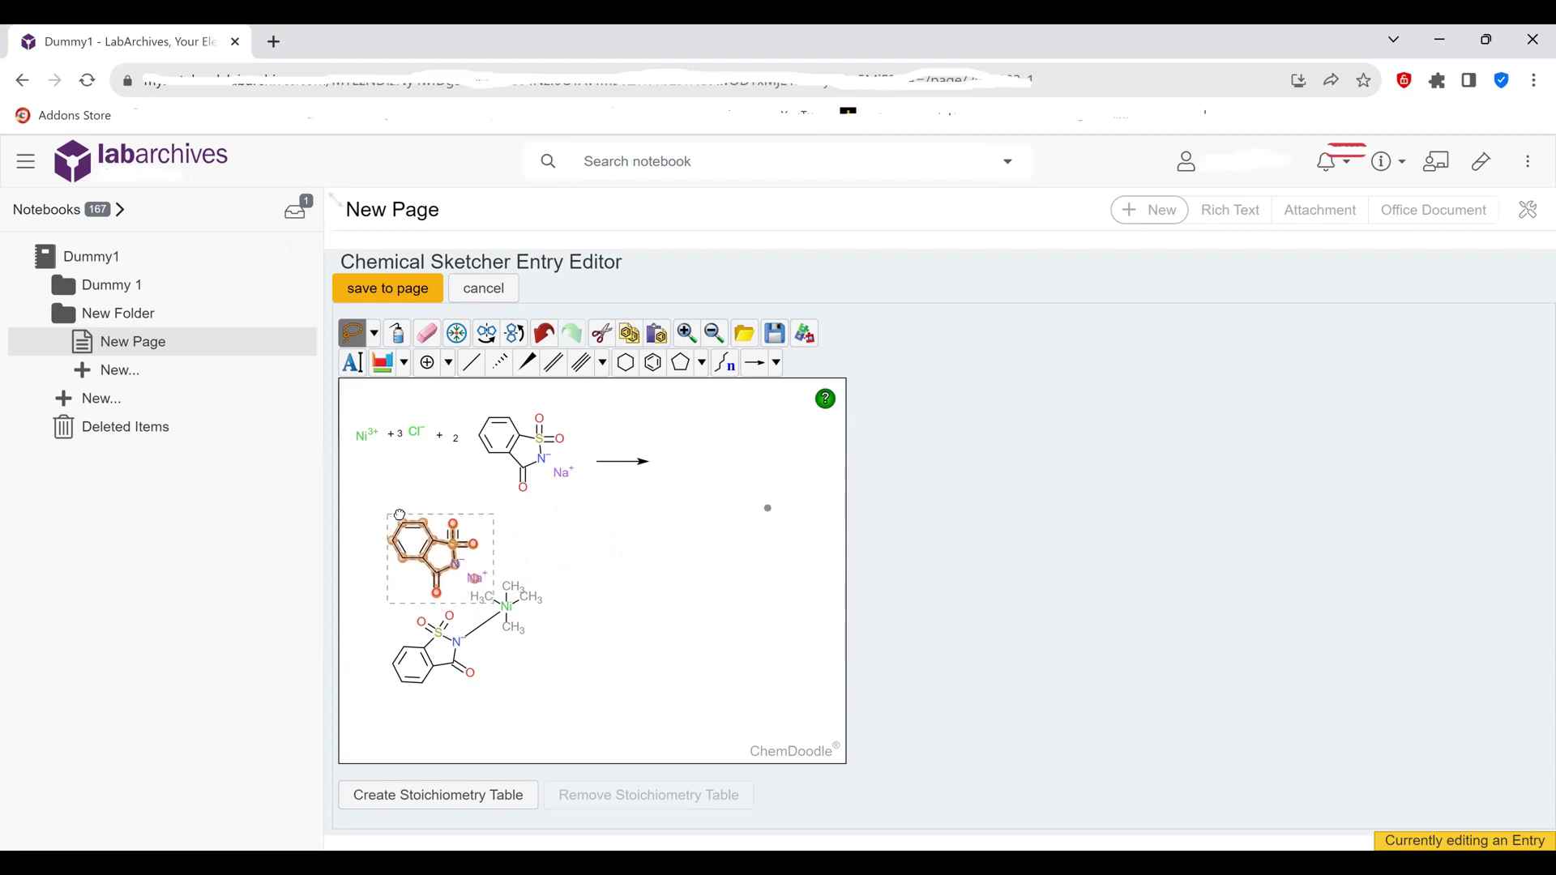
{"action": "left_click", "coordinate": [427, 333]}
{"action": "key", "text": "Delete"}
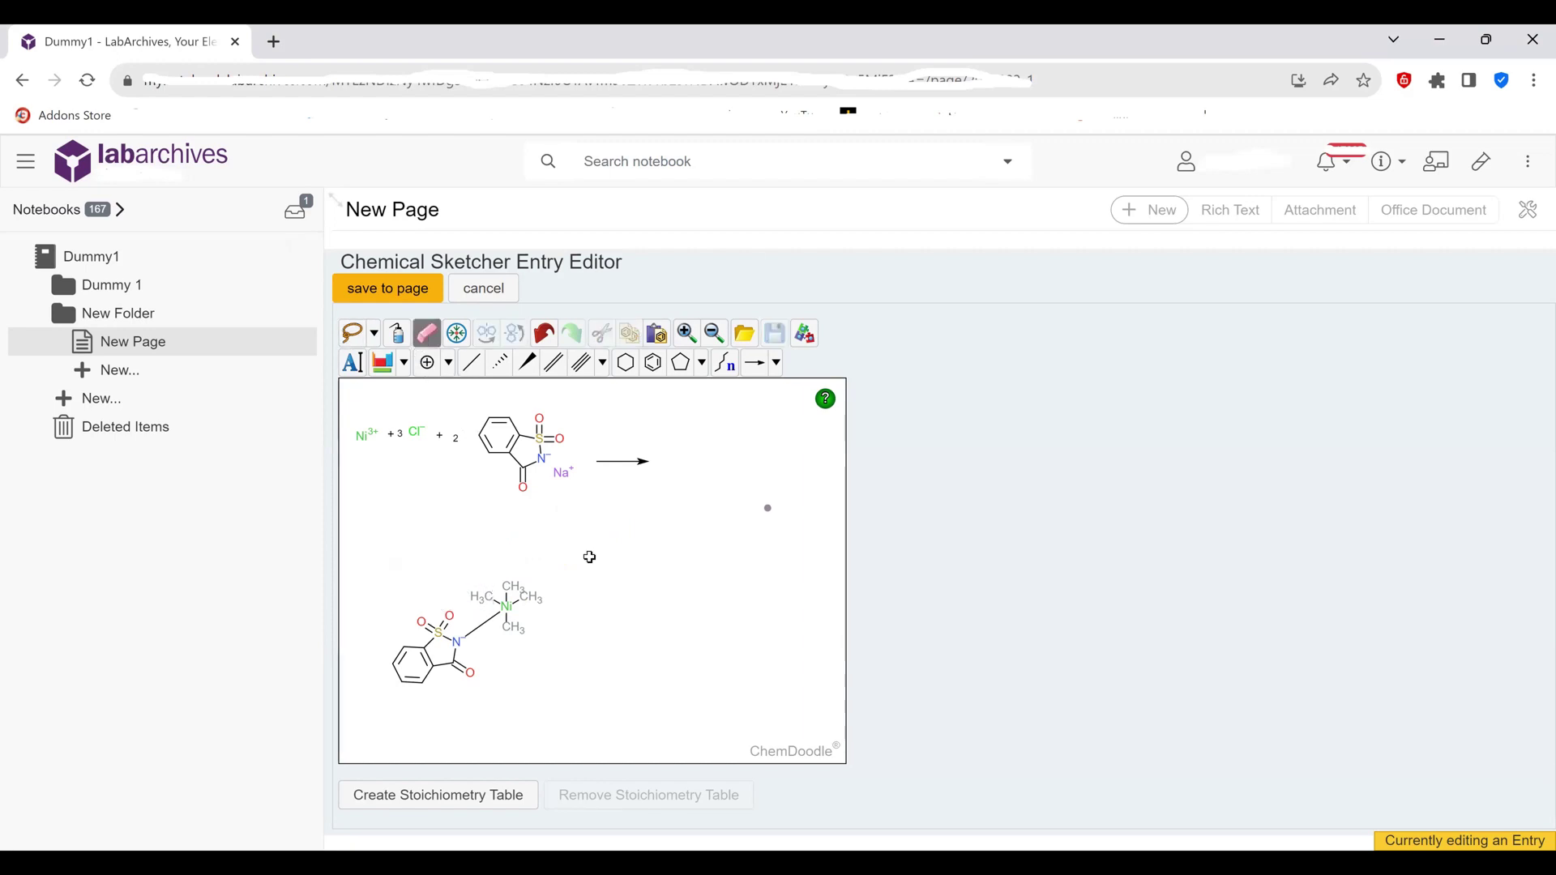
{"action": "left_click", "coordinate": [544, 333]}
Erase the copy's Na and one Ni methyl arm, then bond its nitrogen to Ni.
{"action": "left_click", "coordinate": [482, 576]}
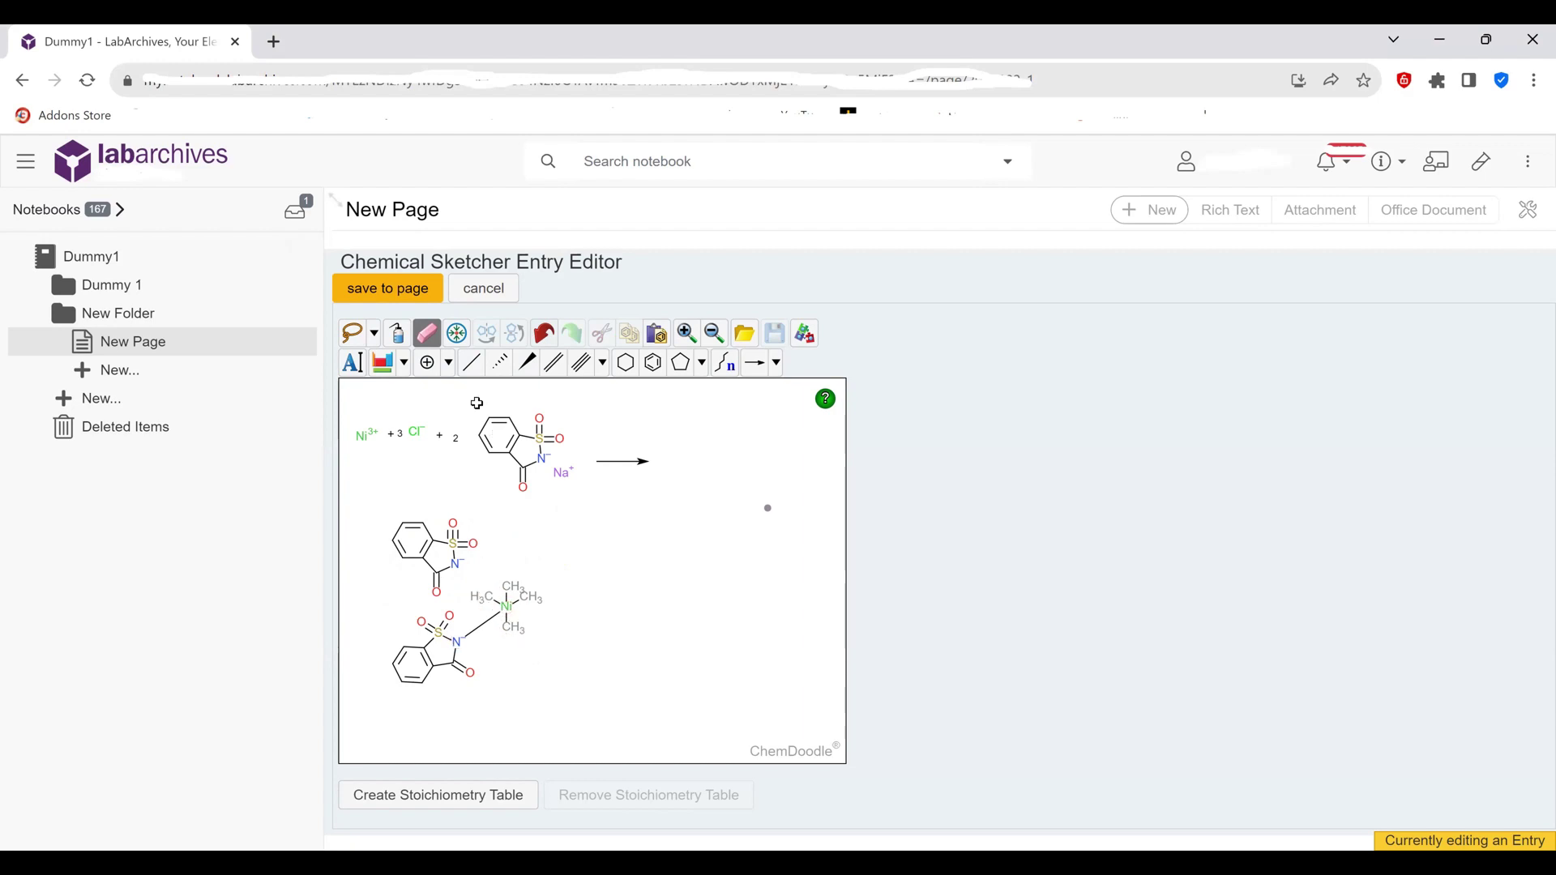
{"action": "left_click", "coordinate": [490, 594]}
{"action": "left_click", "coordinate": [471, 362]}
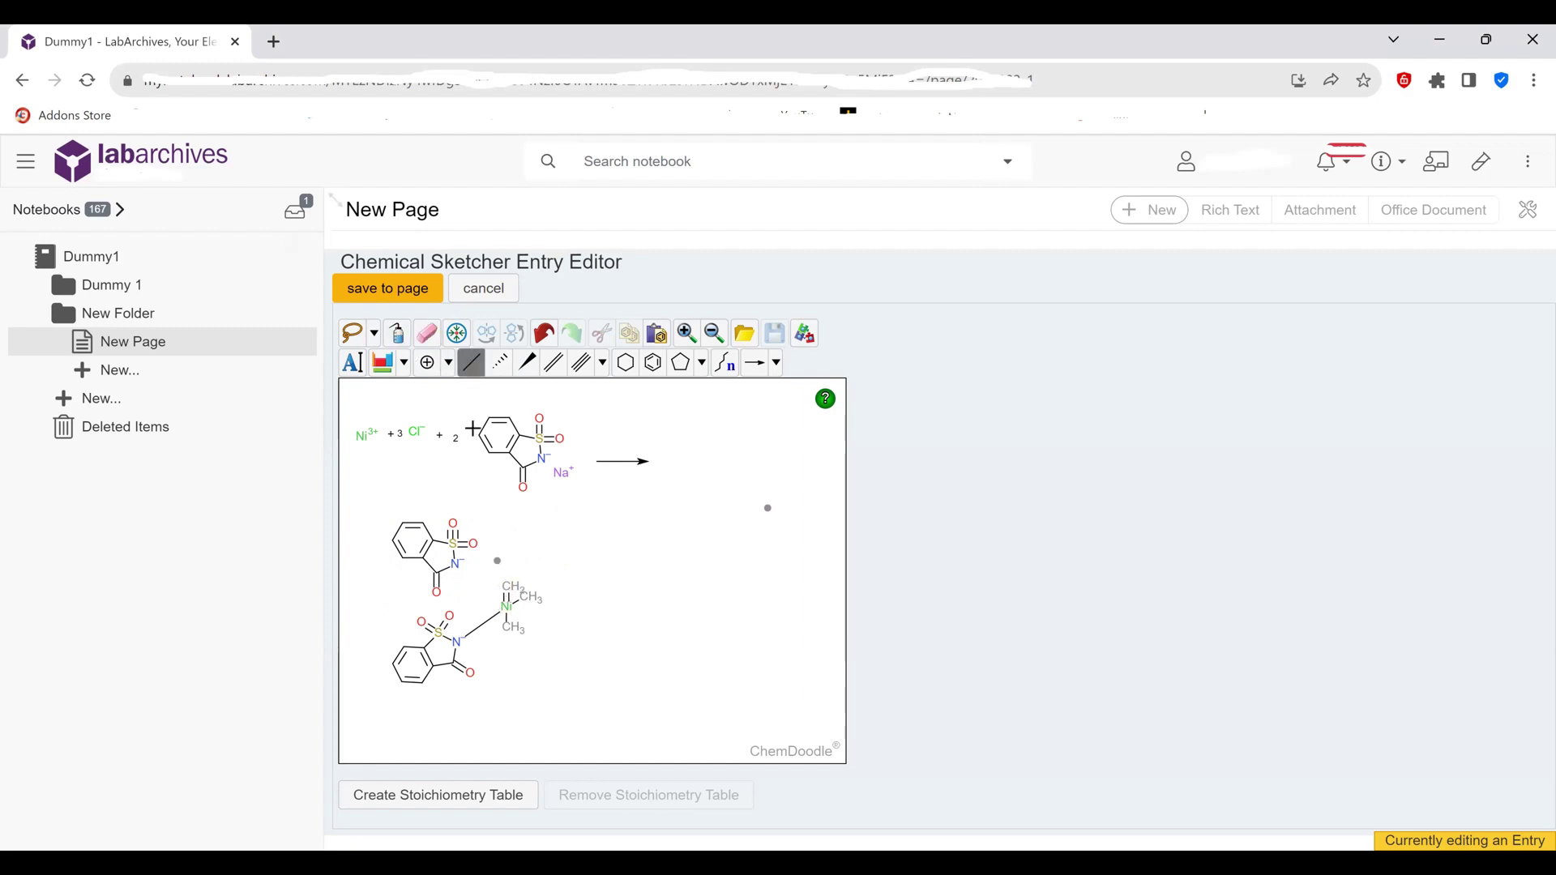
{"action": "left_click", "coordinate": [544, 333]}
{"action": "left_click_drag", "start_coordinate": [447, 565], "coordinate": [506, 606]}
Paste a third sodium saccharinate copy and move it below the Ni complex.
{"action": "left_click", "coordinate": [657, 334]}
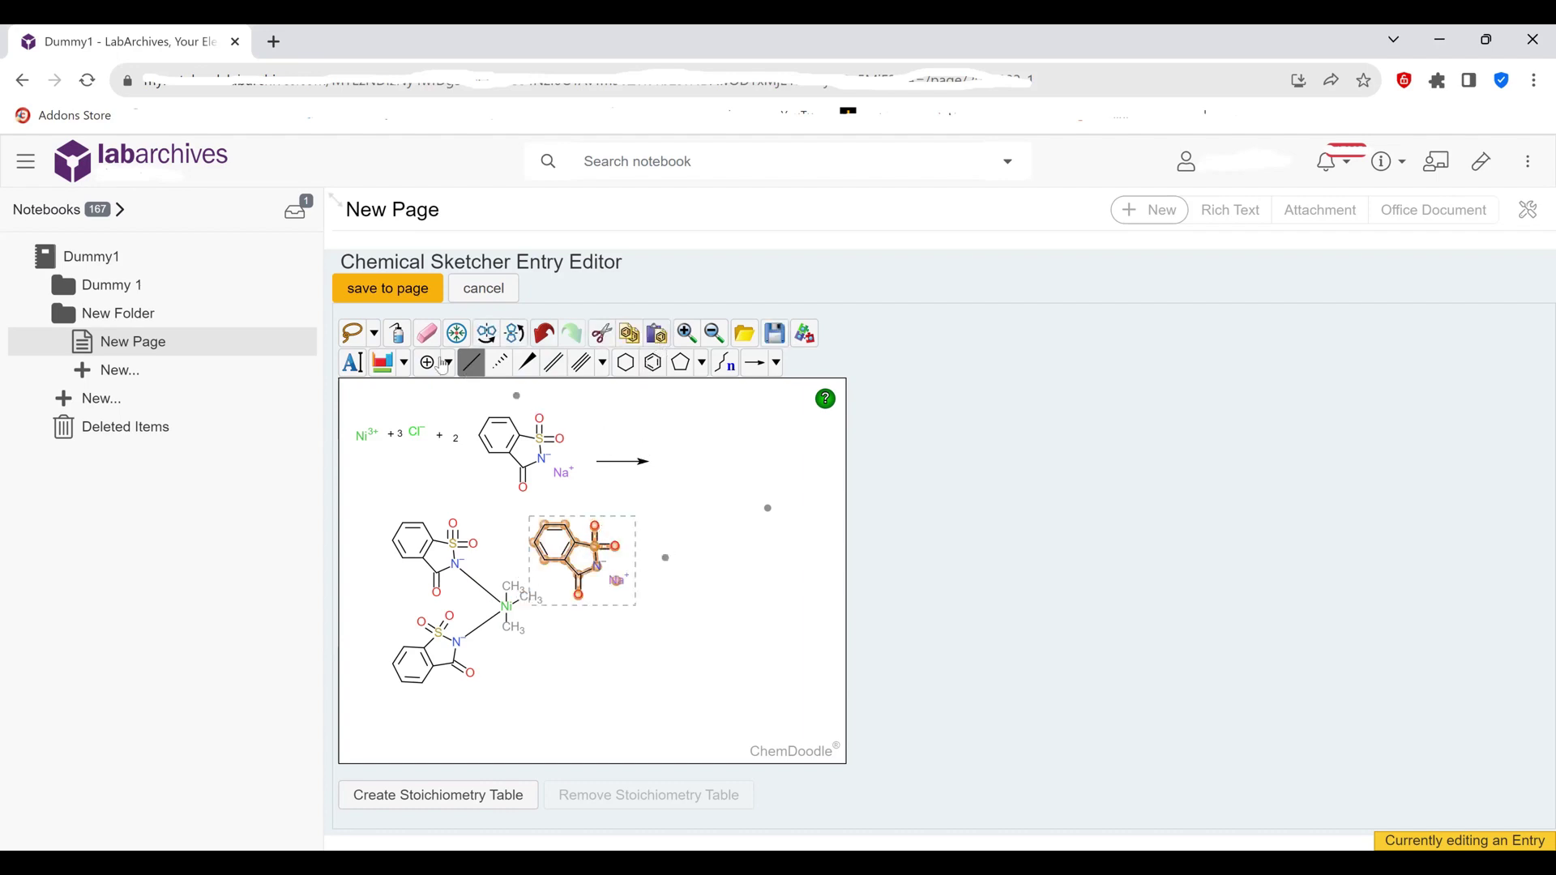
{"action": "left_click", "coordinate": [354, 334]}
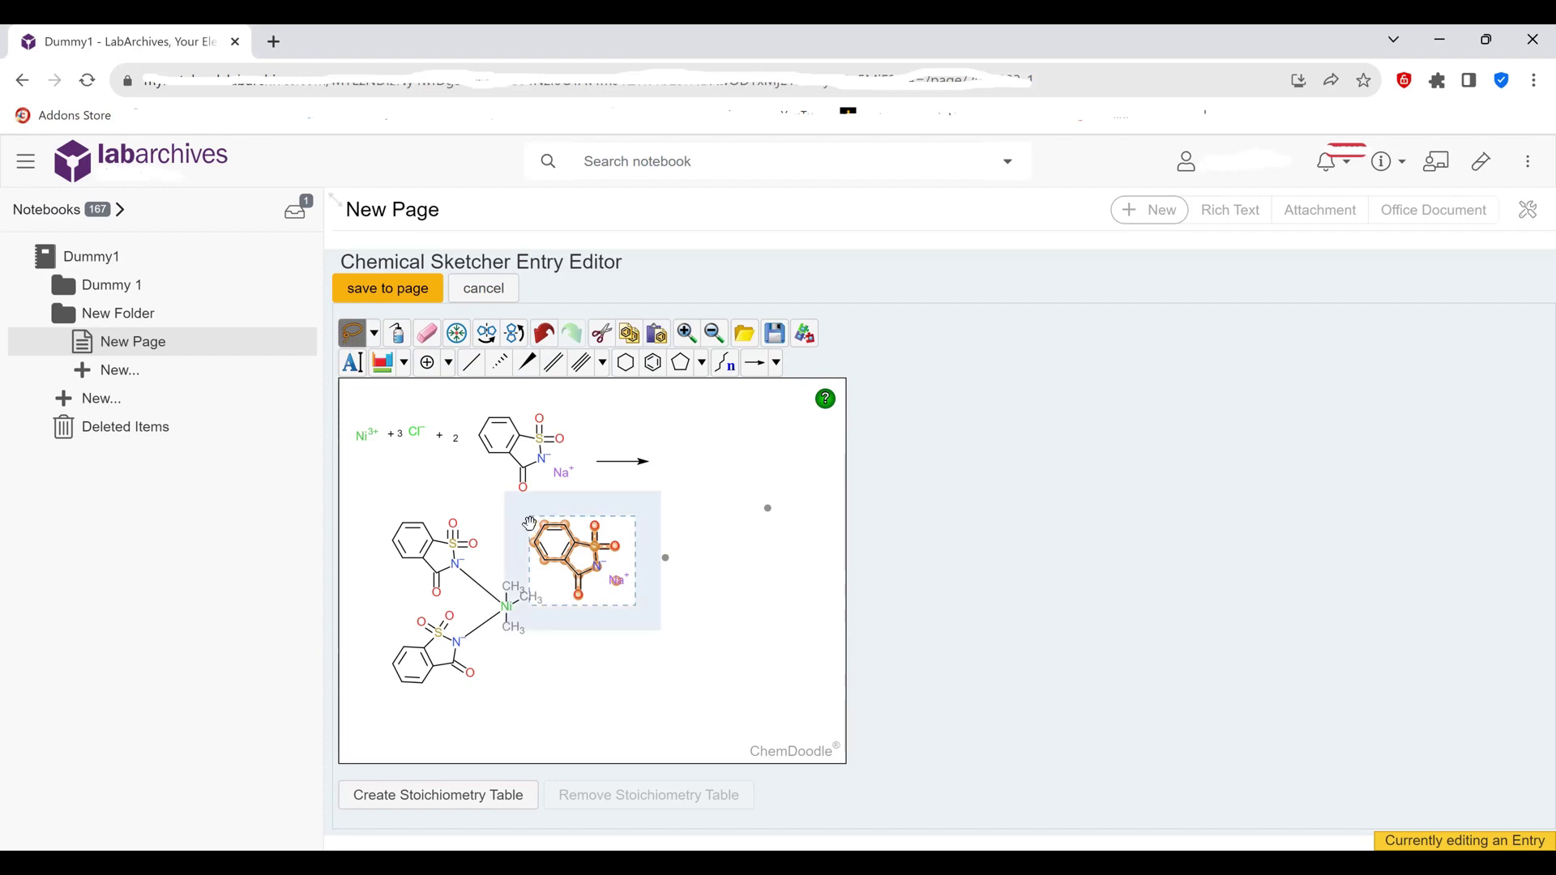
{"action": "mouse_move", "coordinate": [531, 524]}
{"action": "left_mouse_down"}
{"action": "mouse_move", "coordinate": [561, 583]}
{"action": "mouse_move", "coordinate": [536, 656]}
{"action": "mouse_move", "coordinate": [636, 629]}
{"action": "mouse_move", "coordinate": [552, 637]}
{"action": "mouse_move", "coordinate": [506, 673]}
{"action": "mouse_move", "coordinate": [529, 735]}
{"action": "mouse_move", "coordinate": [595, 754]}
{"action": "left_mouse_up"}
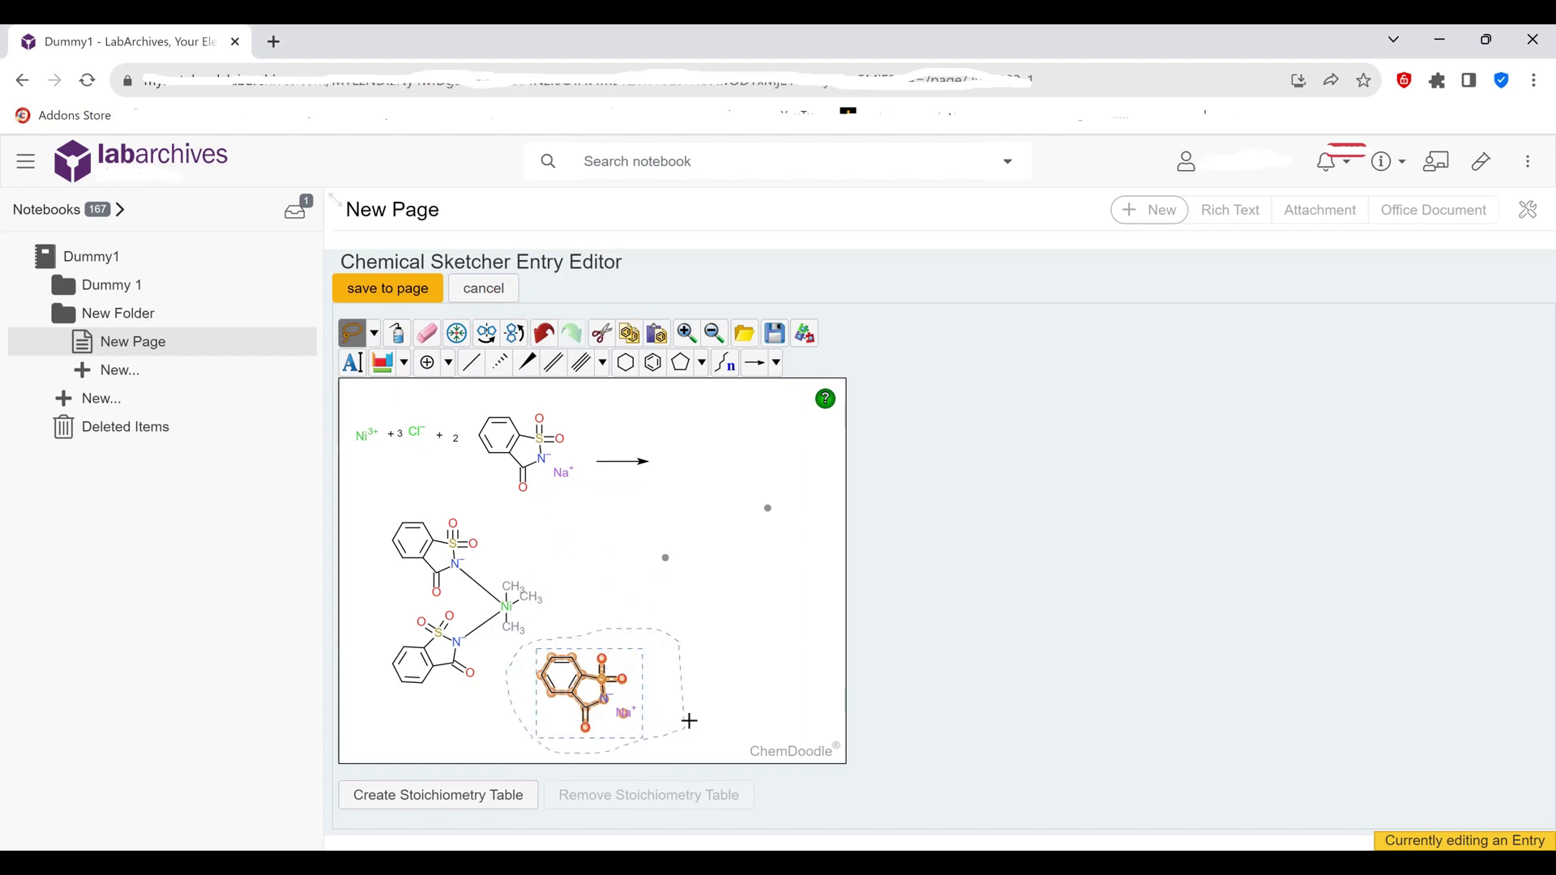
{"action": "left_click_drag", "start_coordinate": [632, 697], "coordinate": [645, 699]}
{"action": "left_click", "coordinate": [703, 686]}
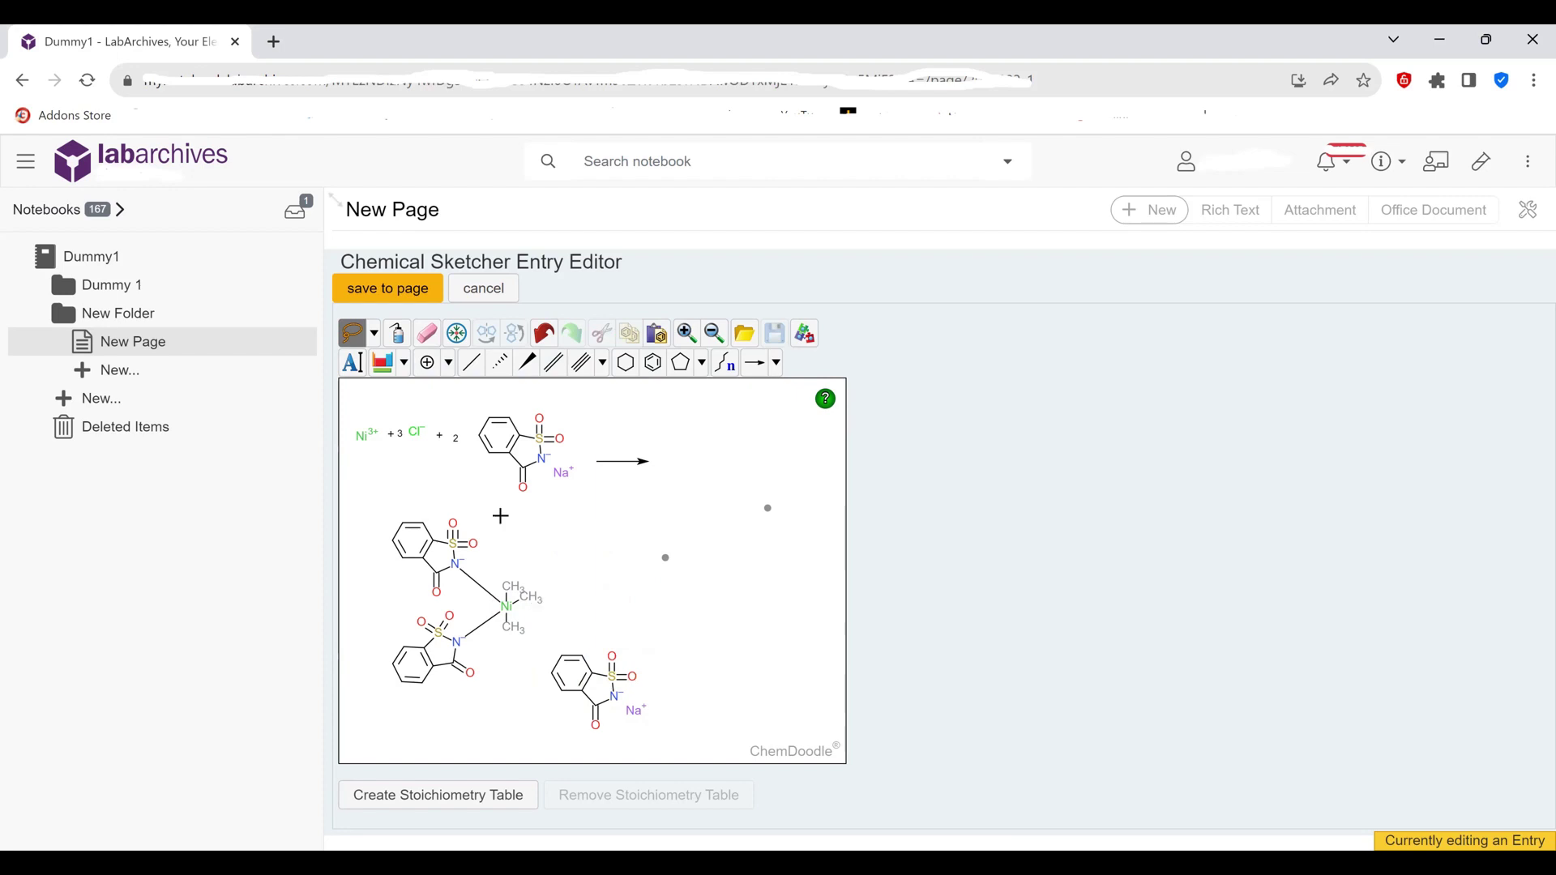
Erase its Na⁺ and the two stray grey dots, then rotate it to face Ni.
{"action": "left_click", "coordinate": [427, 334]}
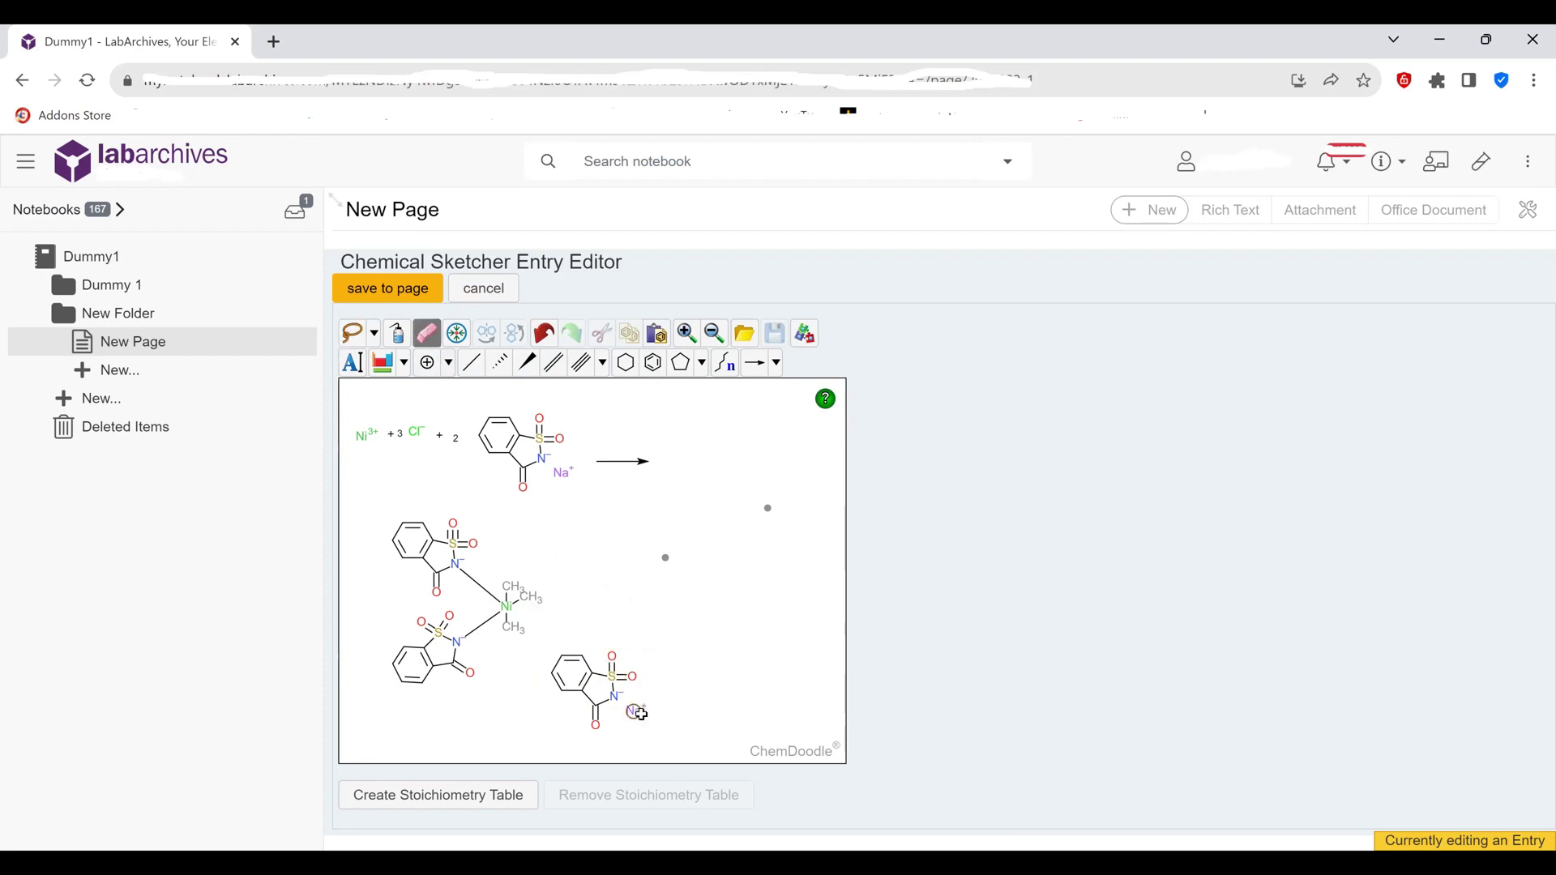
{"action": "left_click", "coordinate": [636, 712]}
{"action": "left_click", "coordinate": [666, 558]}
{"action": "left_click", "coordinate": [768, 510]}
{"action": "left_click", "coordinate": [354, 333]}
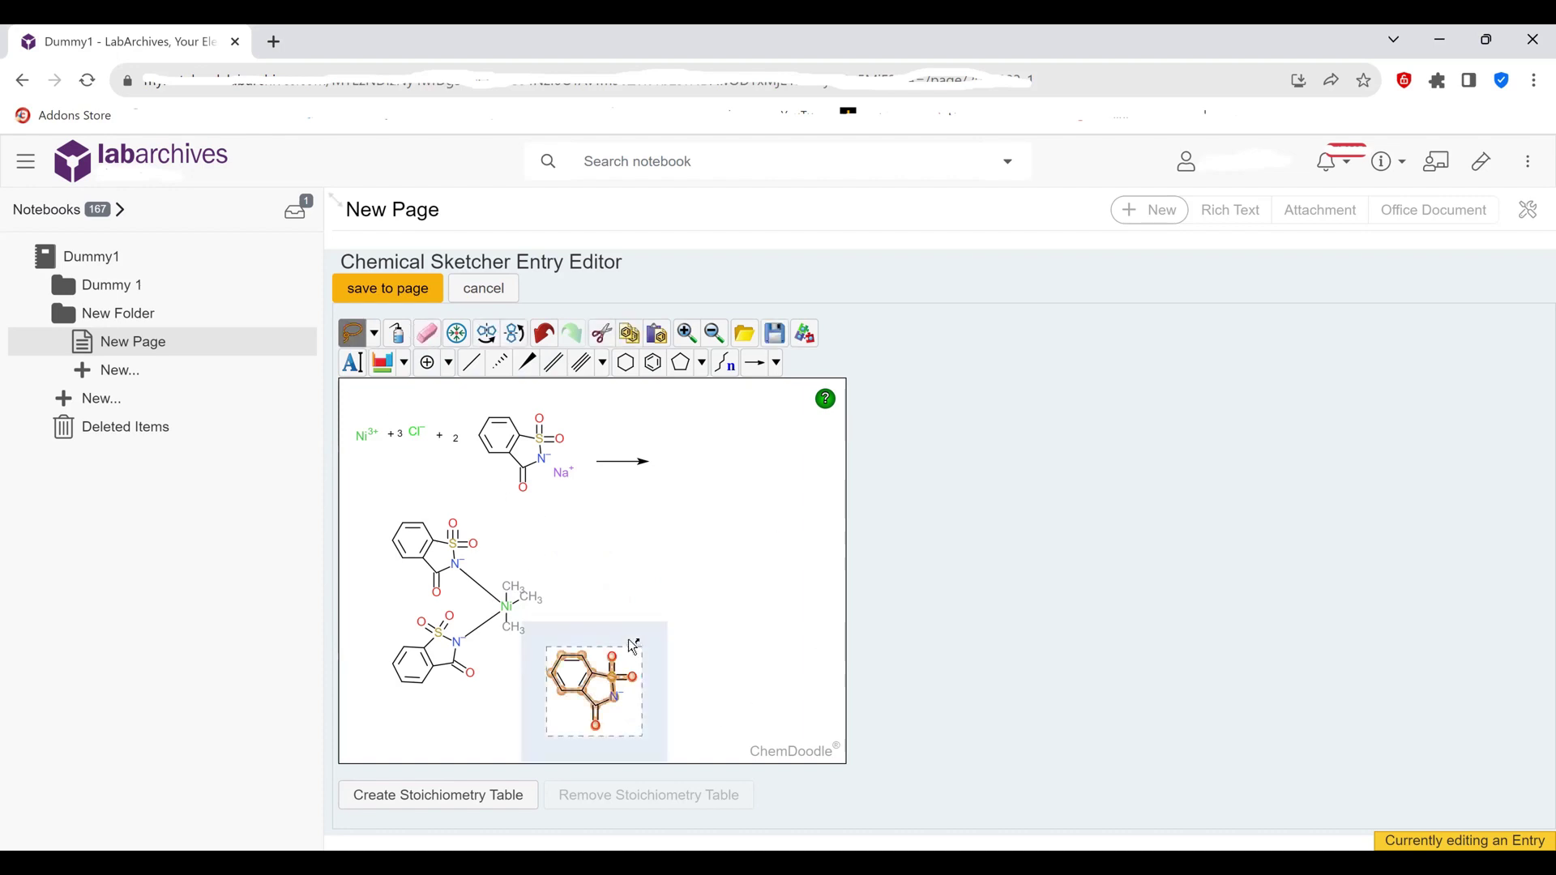
{"action": "left_click_drag", "start_coordinate": [647, 650], "coordinate": [523, 680]}
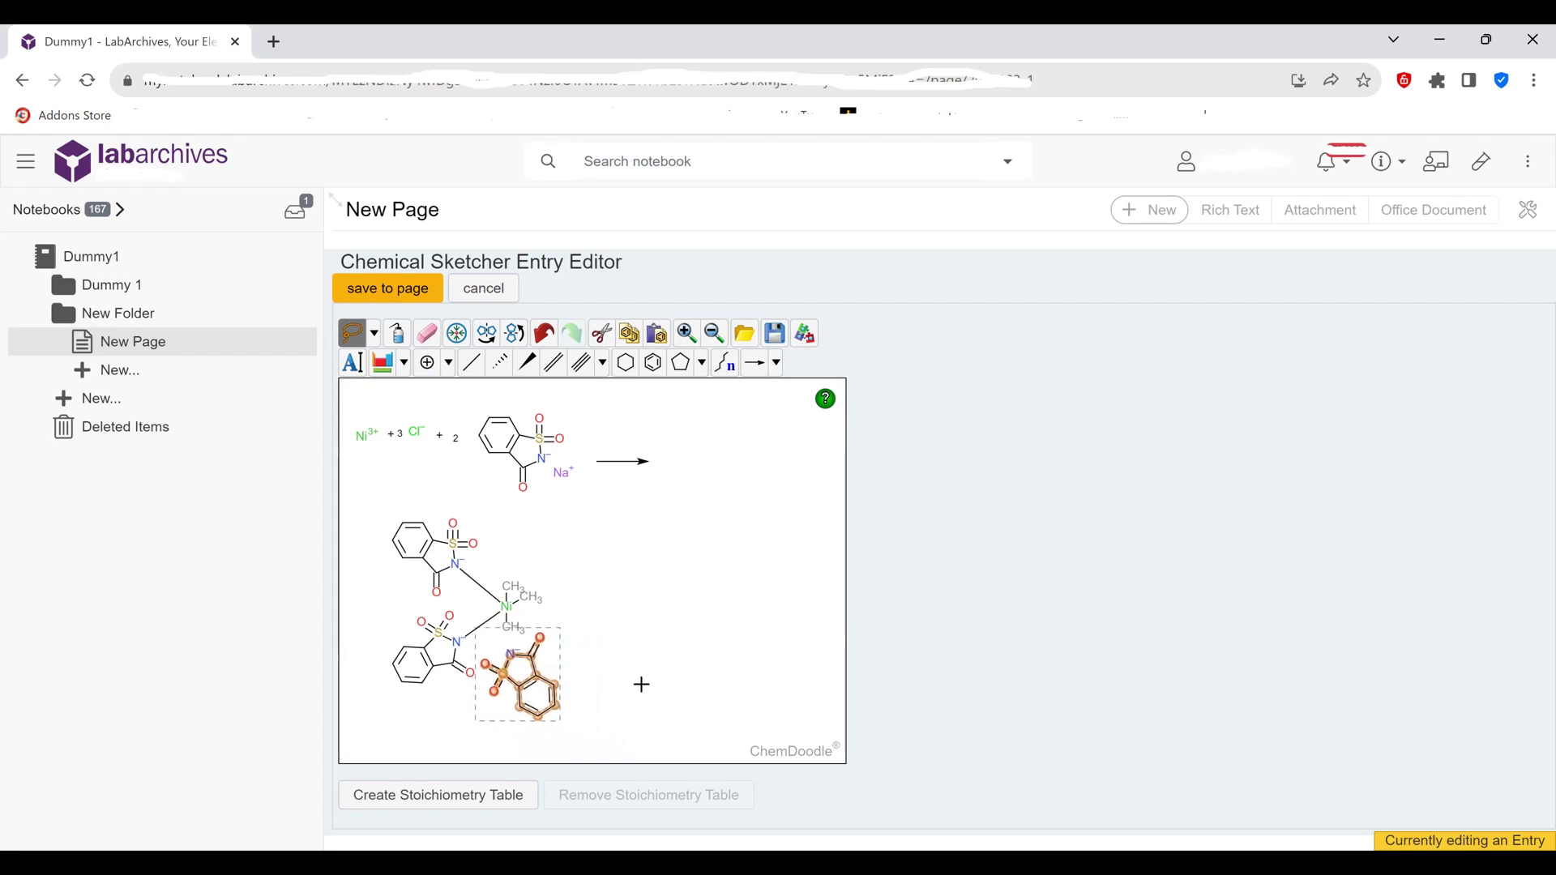
{"action": "left_click", "coordinate": [631, 671]}
Erase the lower CH3 on Ni and bond Ni to the third saccharinate's nitrogen.
{"action": "left_click", "coordinate": [427, 334]}
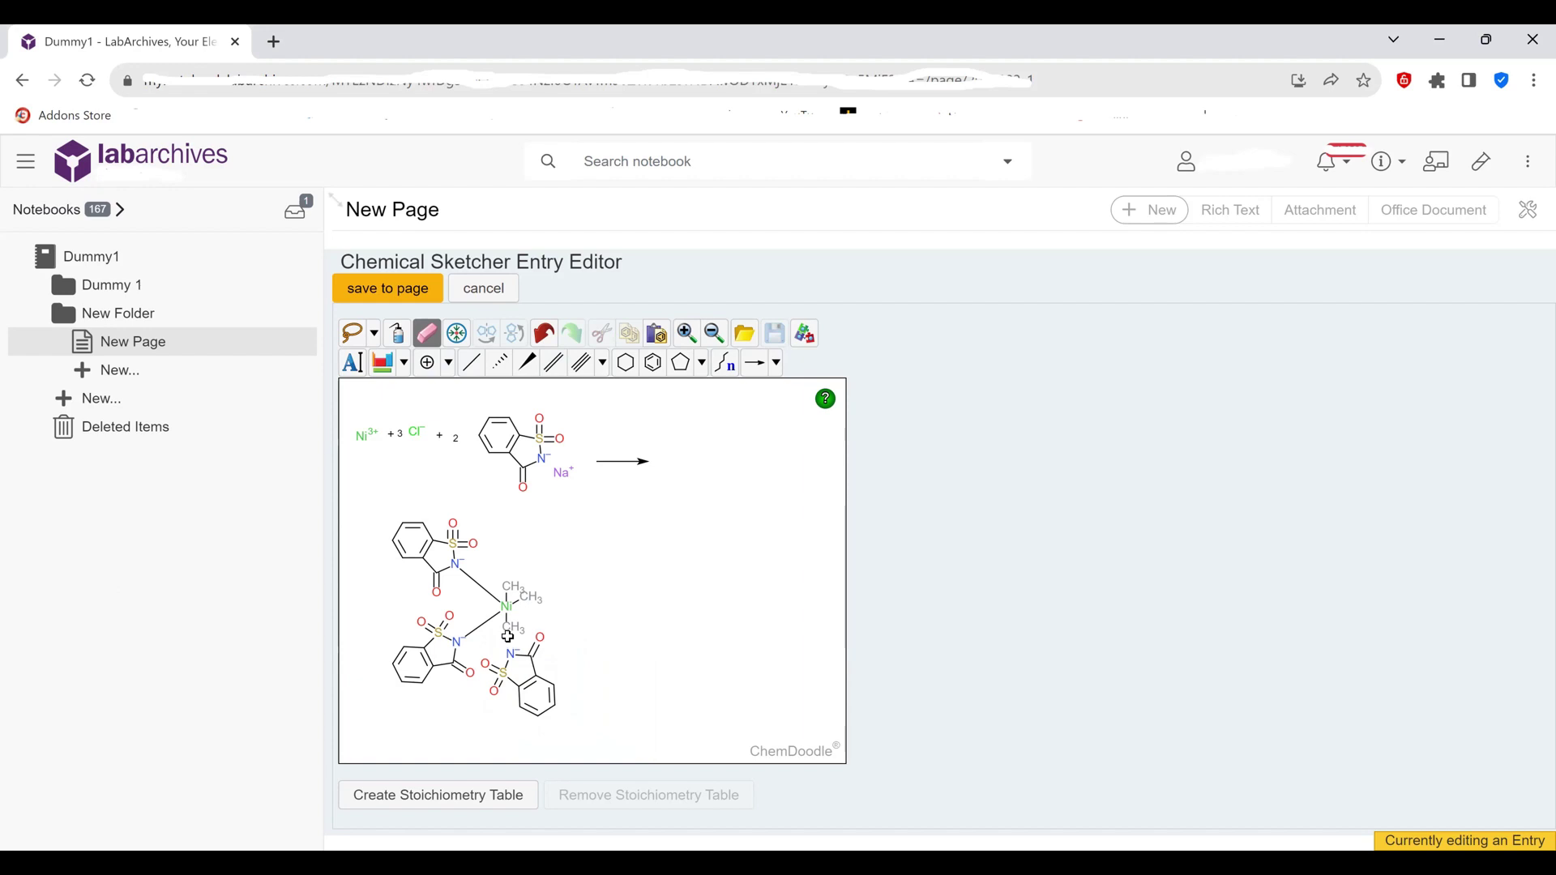
{"action": "left_click", "coordinate": [510, 630]}
{"action": "left_click", "coordinate": [471, 363]}
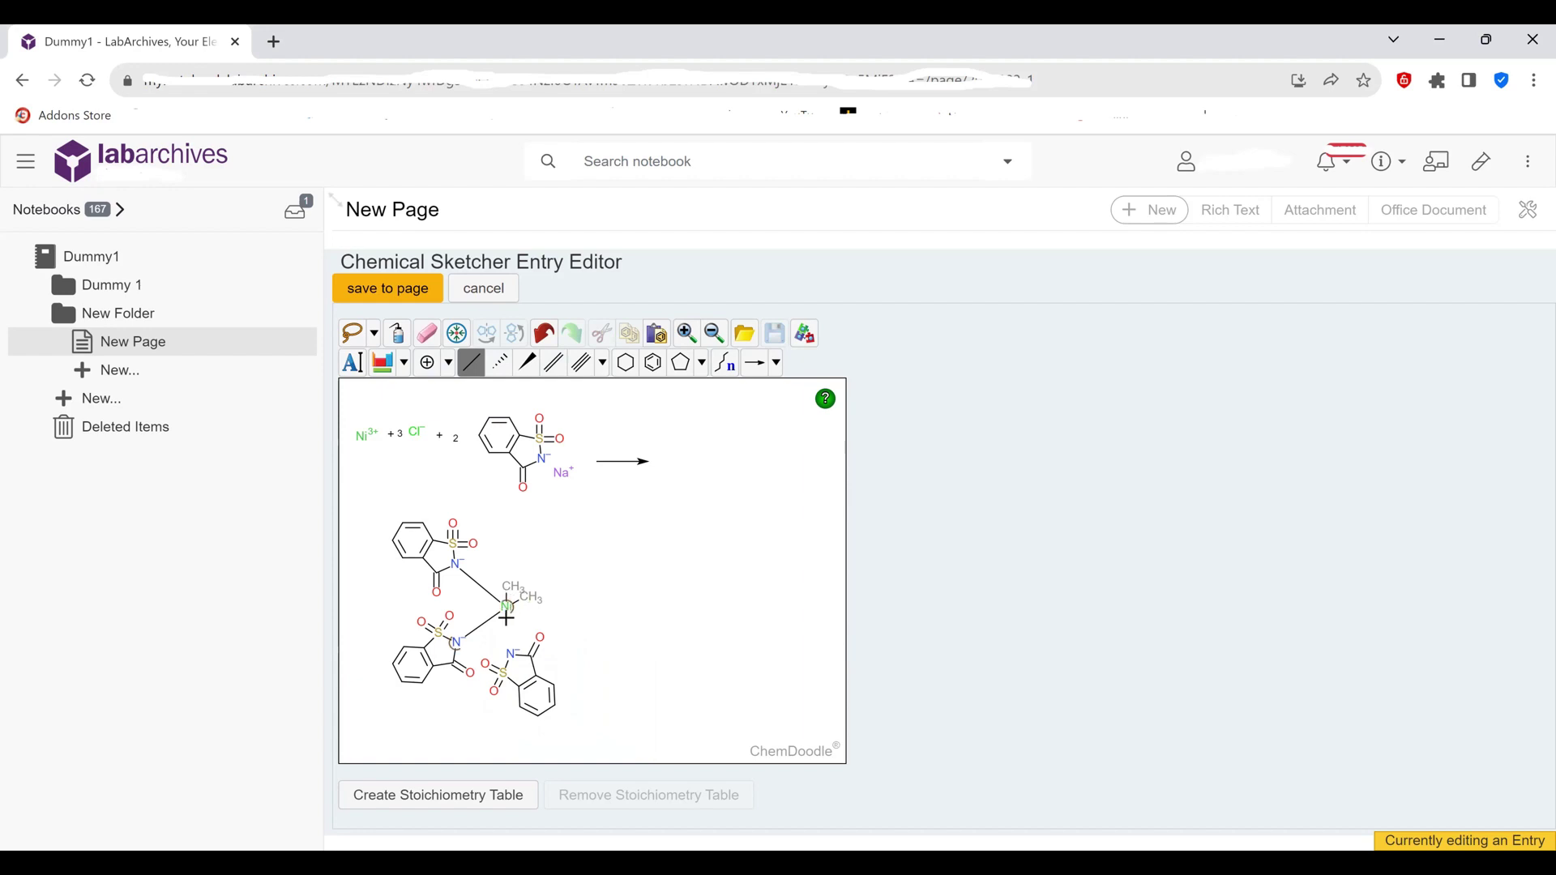
{"action": "left_click_drag", "start_coordinate": [505, 609], "coordinate": [510, 655]}
Convert the upper CH3 on Ni into an OH oxygen ligand.
{"action": "left_click", "coordinate": [403, 364]}
{"action": "left_click", "coordinate": [440, 401]}
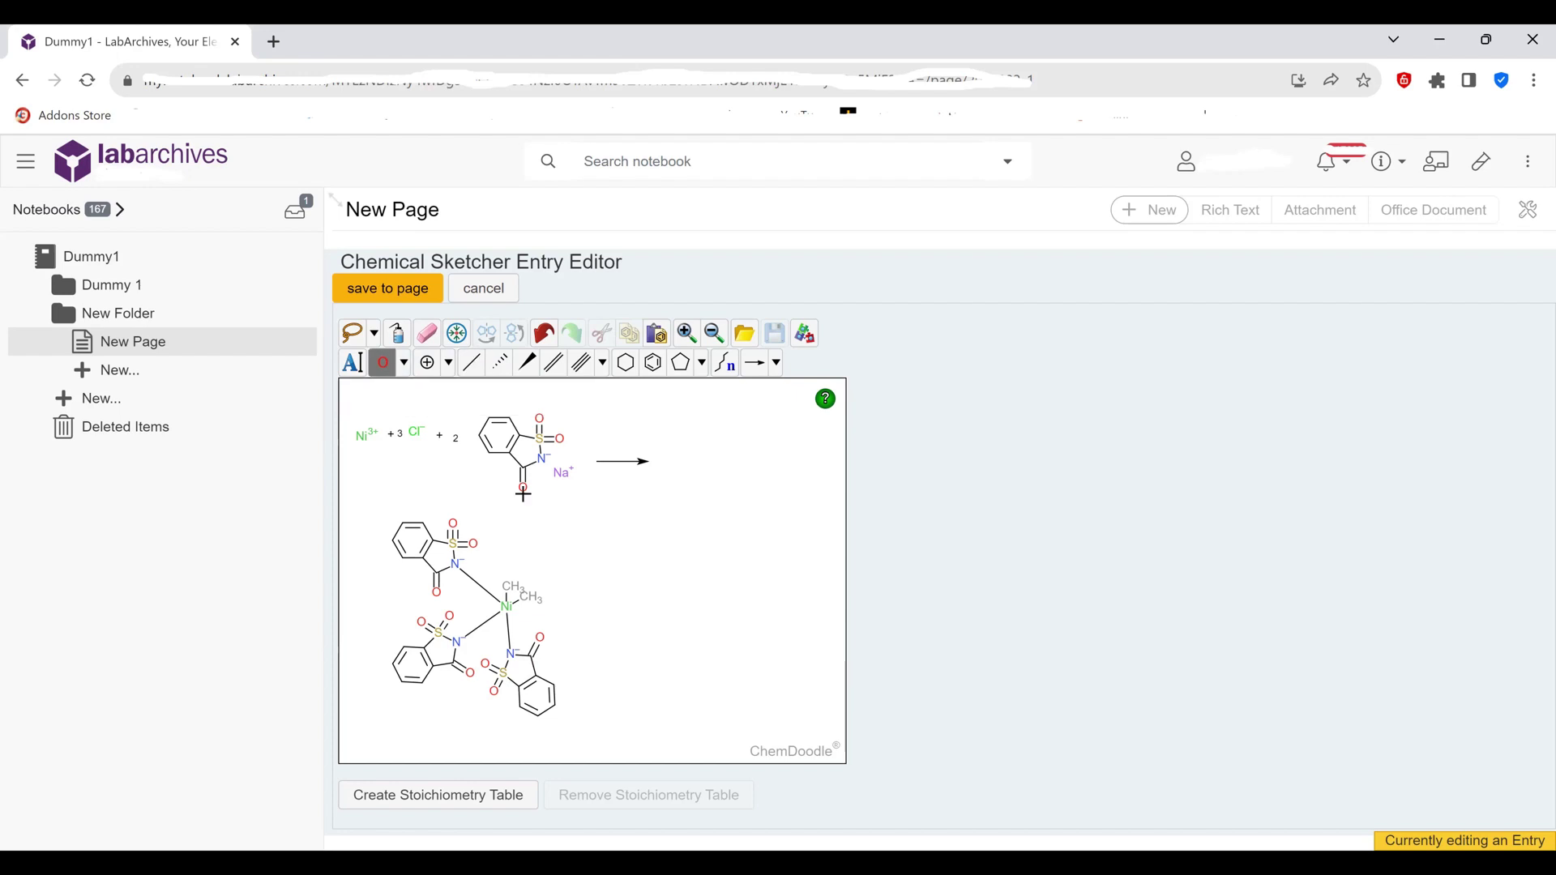
{"action": "left_click", "coordinate": [506, 586]}
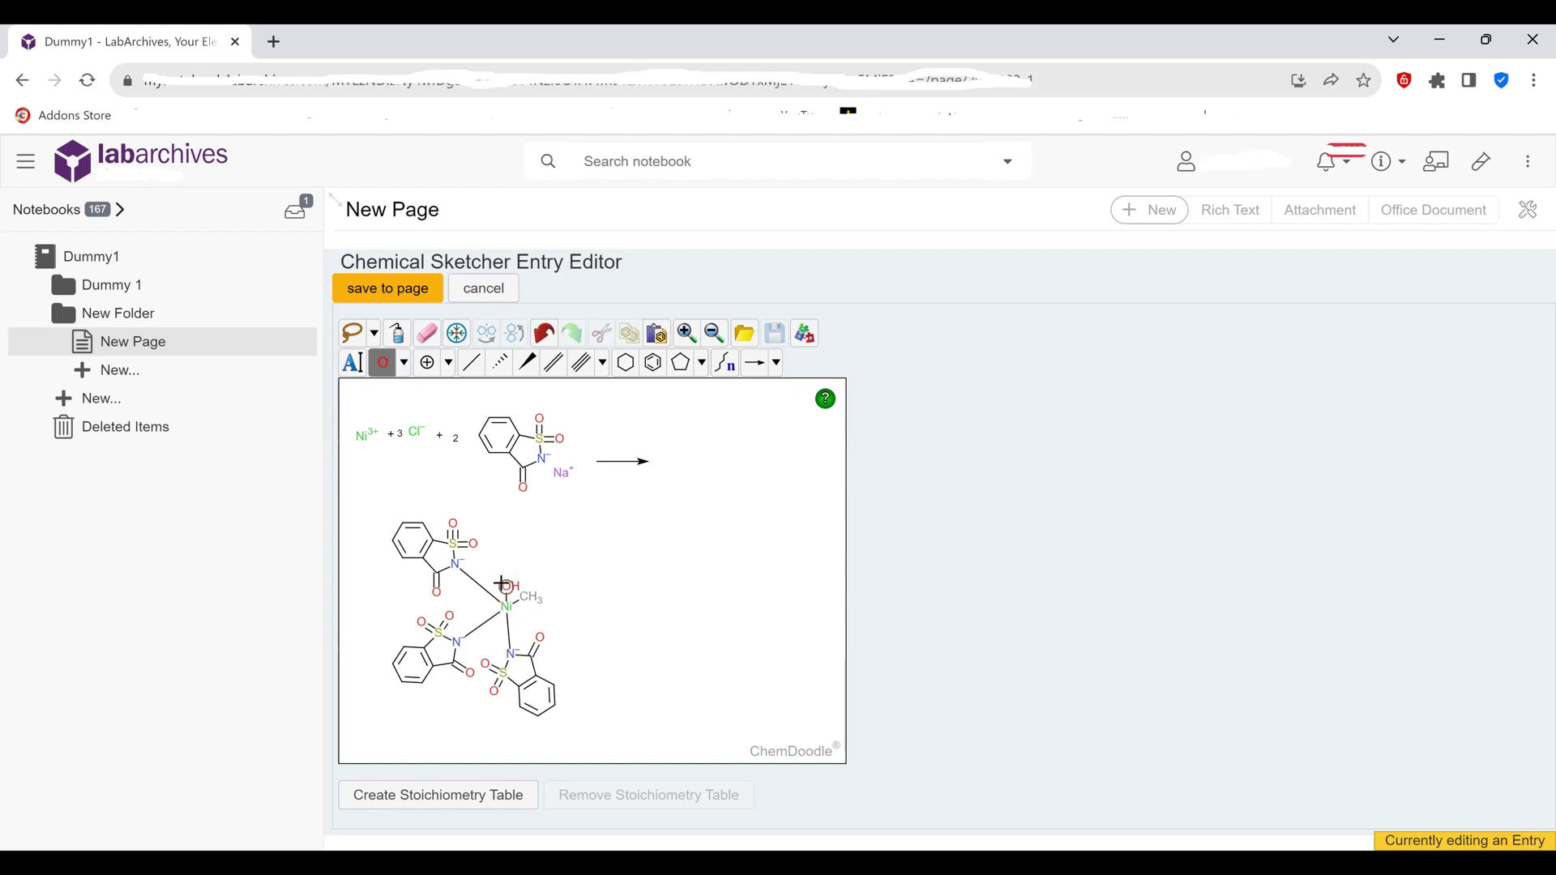
{"action": "left_click", "coordinate": [403, 367]}
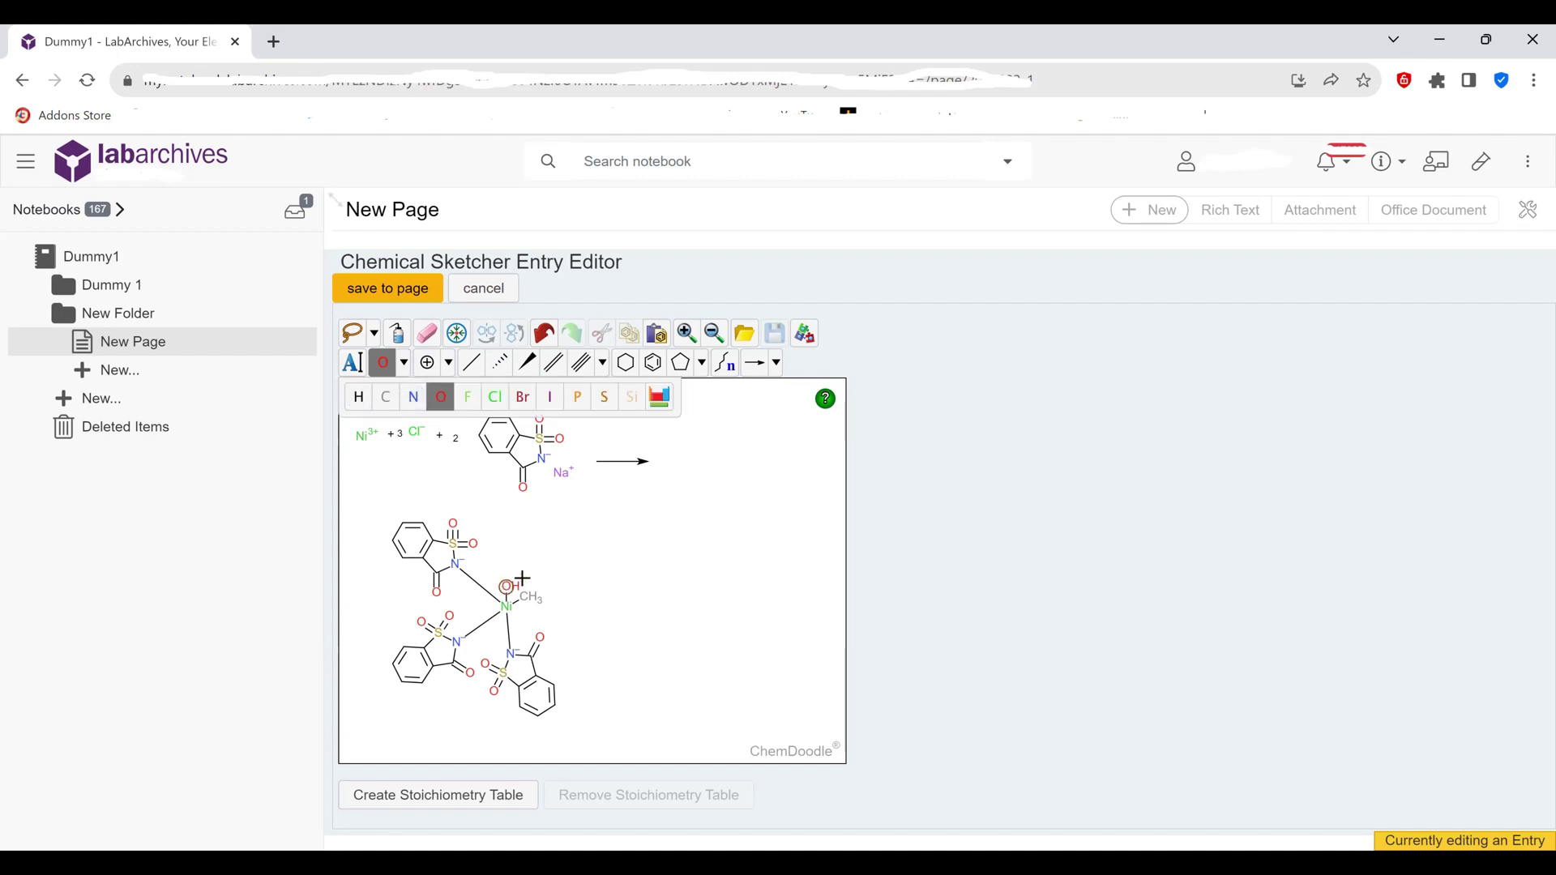
{"action": "left_click", "coordinate": [354, 369]}
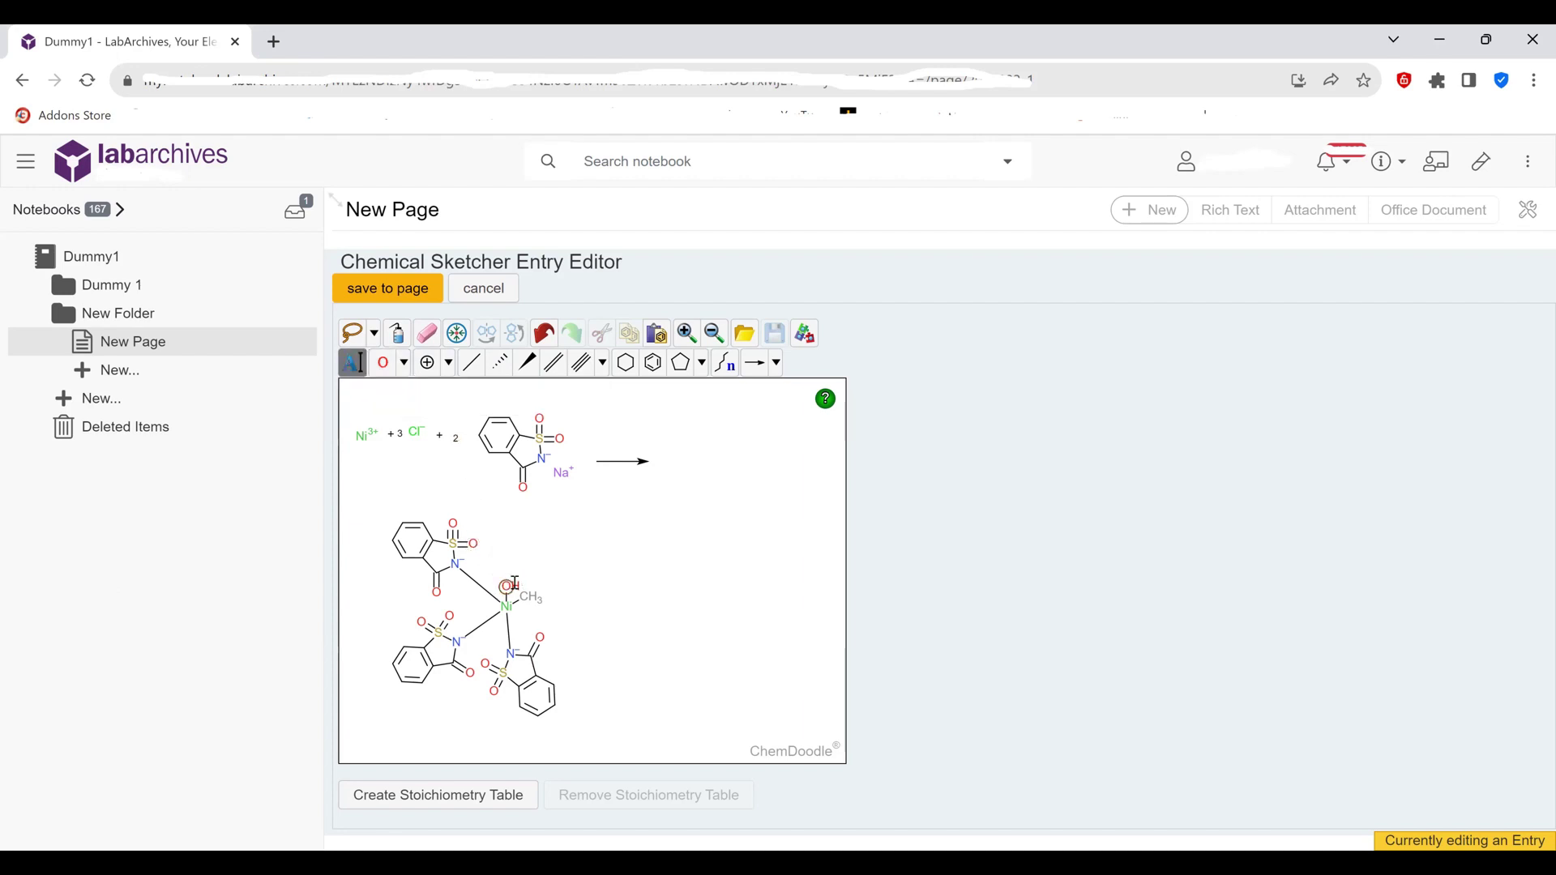
{"action": "left_click", "coordinate": [515, 584]}
{"action": "type", "text": "H"}
{"action": "key", "text": "Return"}
Turn the other CH3 on Ni into an OH2 water ligand.
{"action": "left_click", "coordinate": [383, 363]}
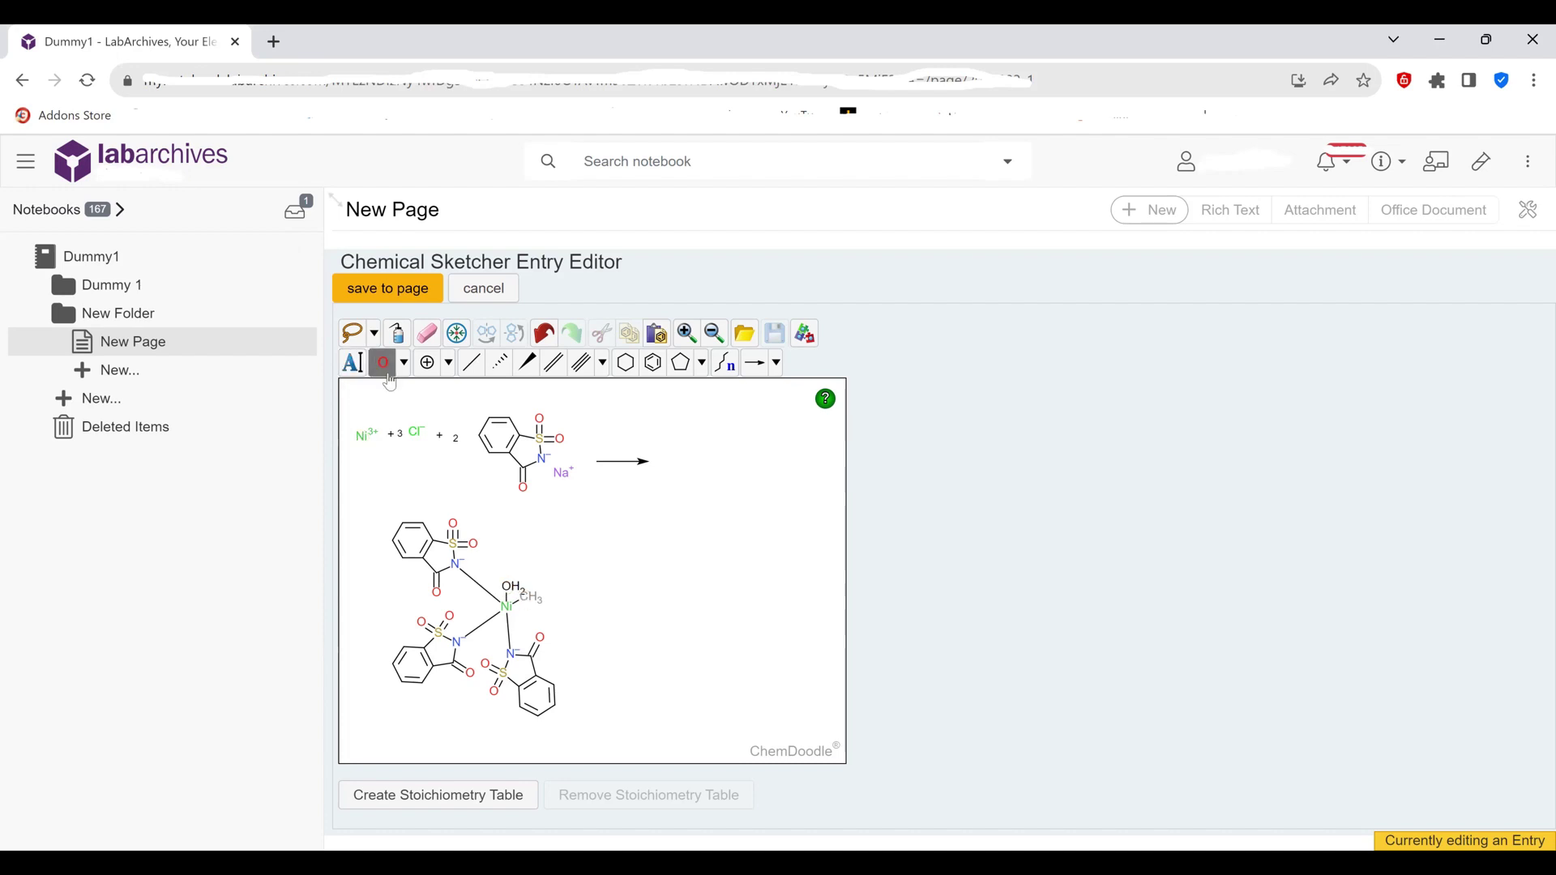
{"action": "left_click", "coordinate": [519, 595]}
{"action": "left_click", "coordinate": [352, 366]}
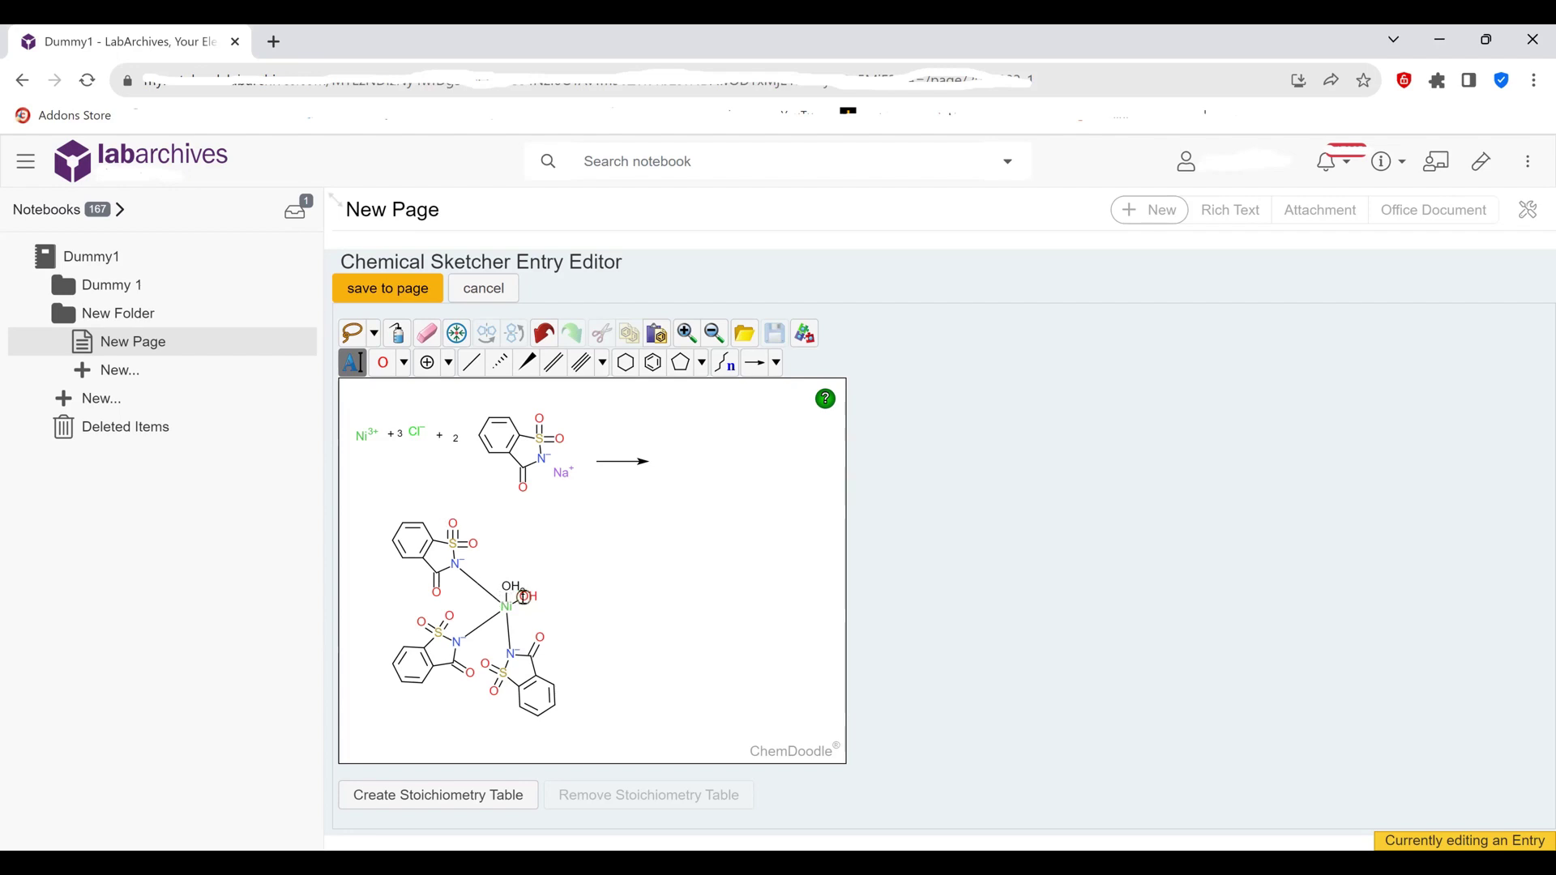
{"action": "left_click", "coordinate": [525, 598]}
{"action": "type", "text": "OH2"}
{"action": "key", "text": "Return"}
Add a new bond from Ni down-right and label its end OH2.
{"action": "left_click", "coordinate": [471, 362]}
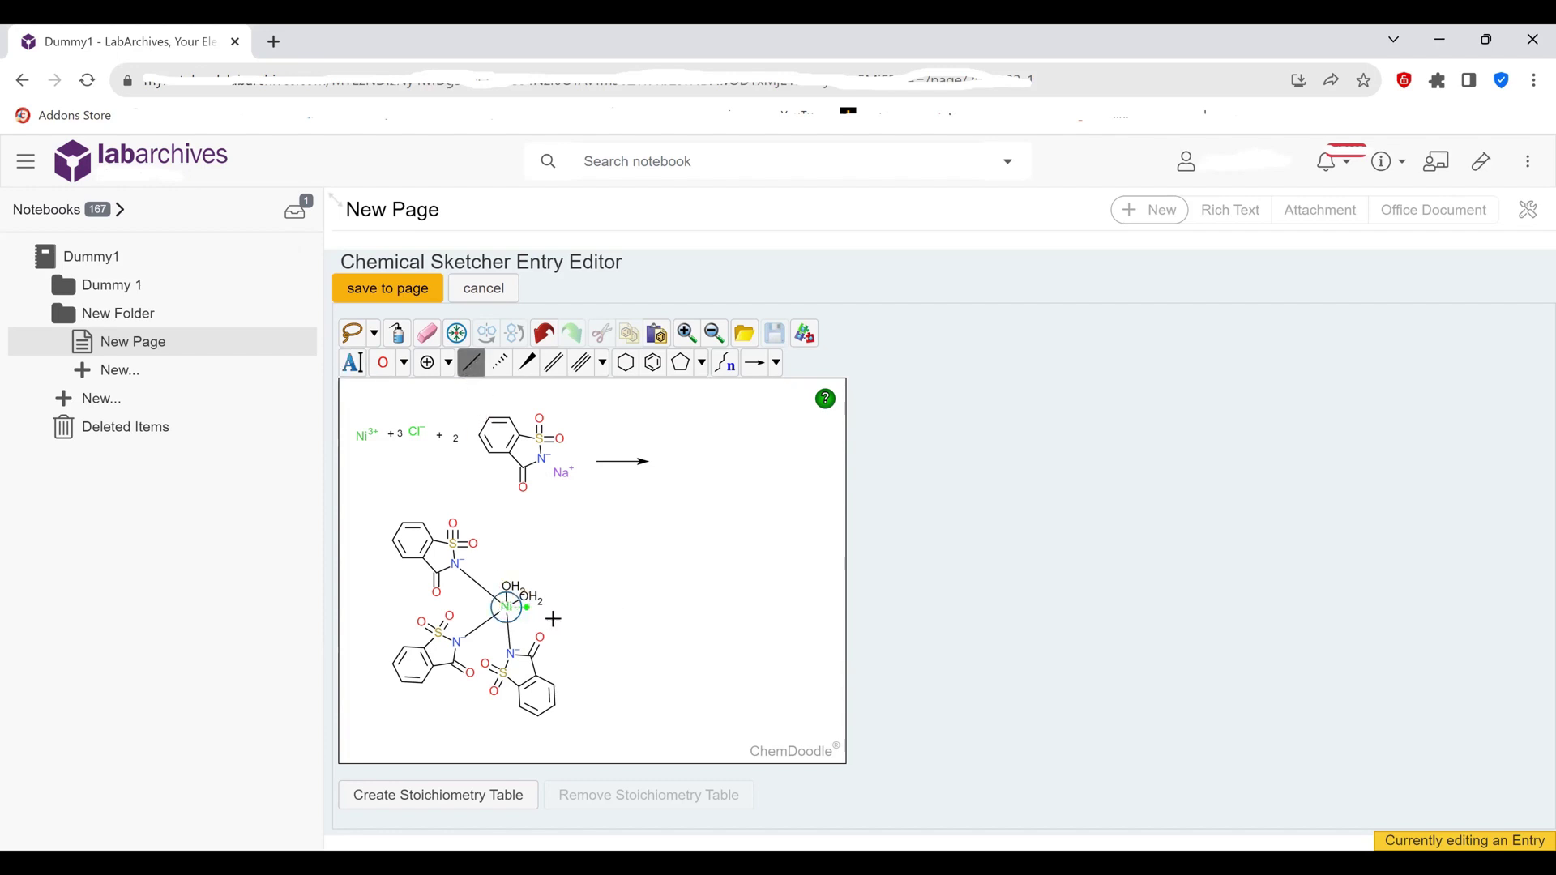
{"action": "left_click", "coordinate": [547, 623]}
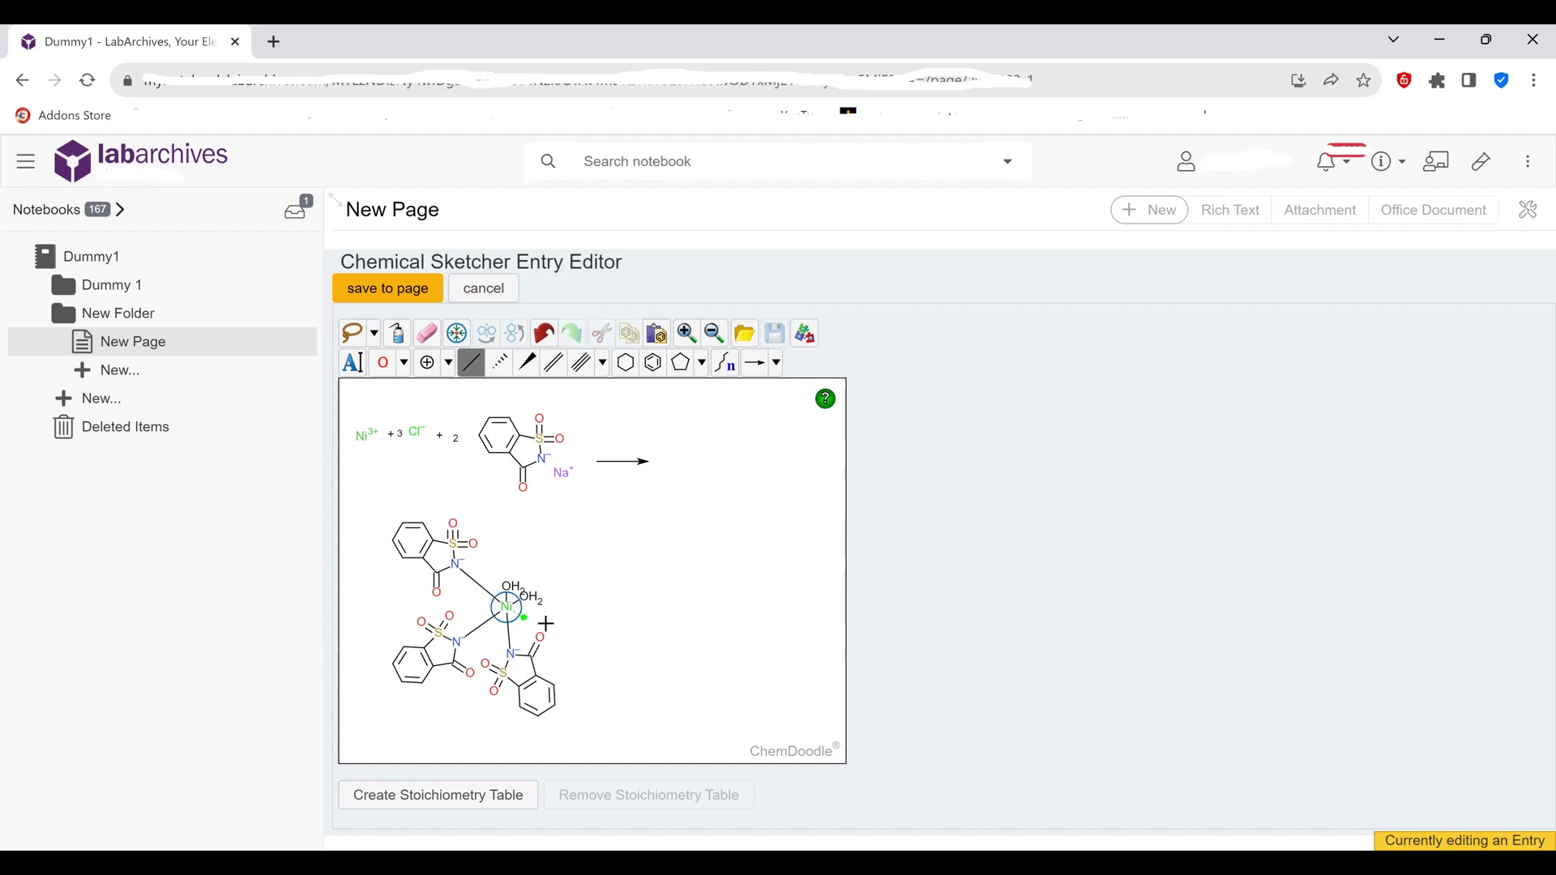
{"action": "left_click", "coordinate": [384, 366]}
{"action": "left_click", "coordinate": [528, 618]}
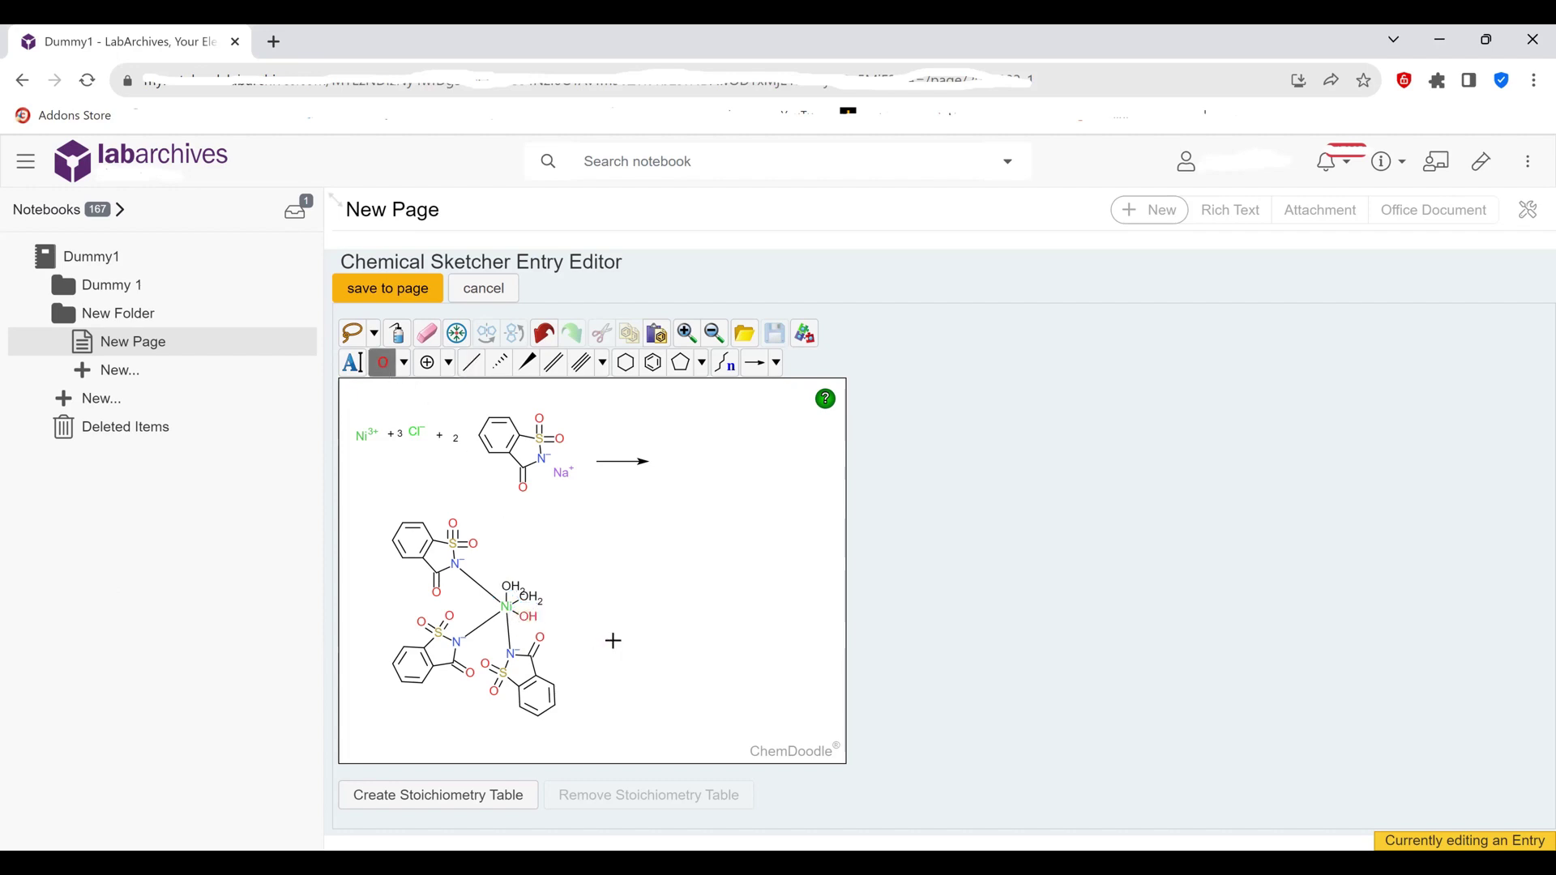
{"action": "left_click", "coordinate": [353, 364]}
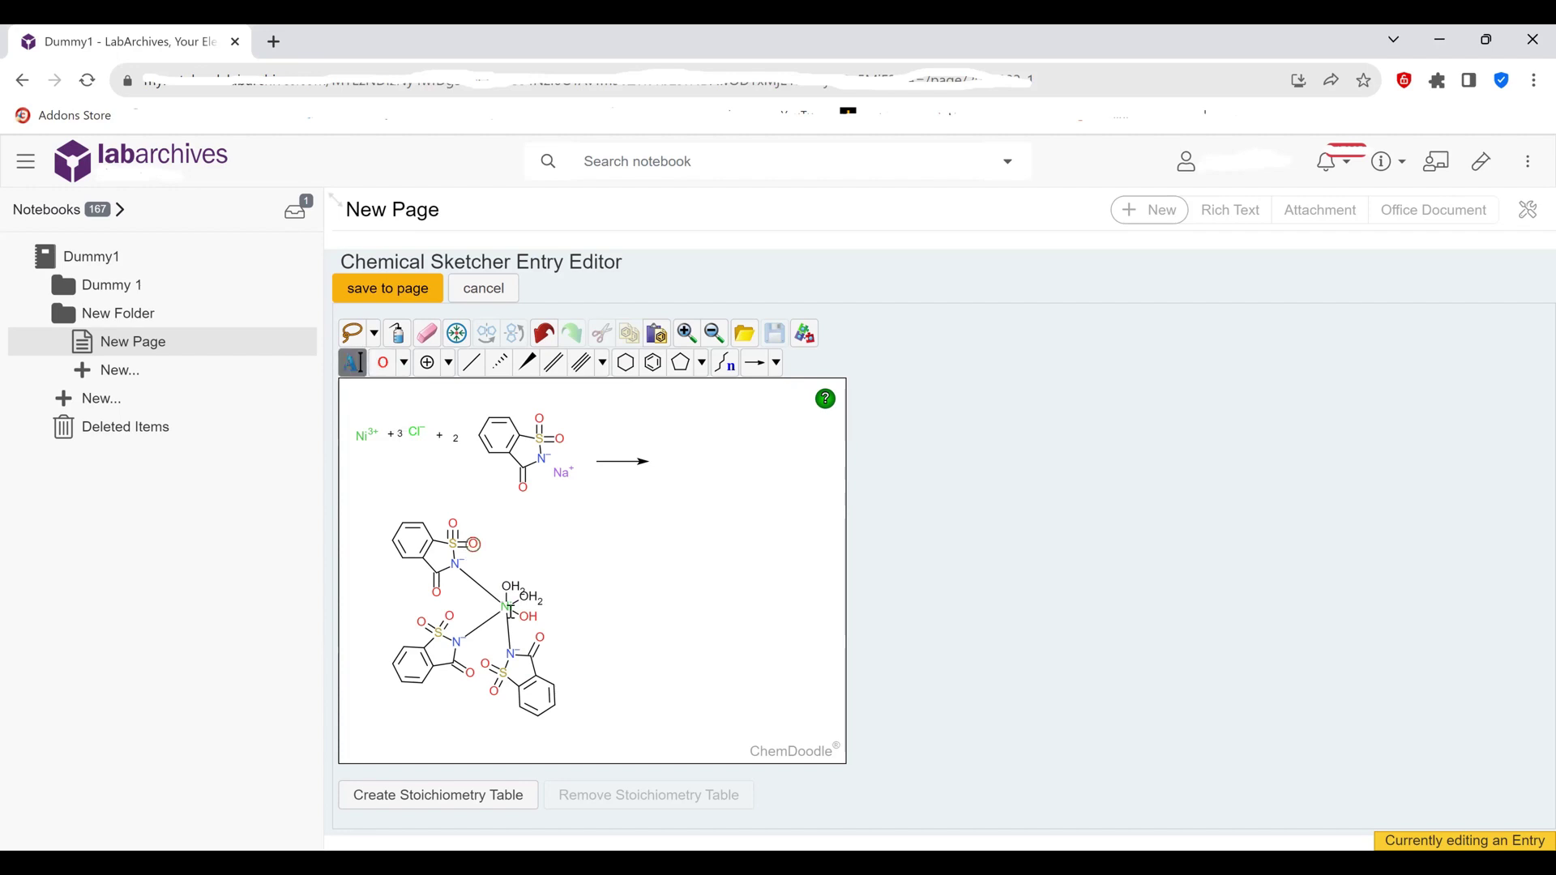
{"action": "left_click", "coordinate": [530, 617]}
{"action": "type", "text": "OH2"}
{"action": "left_click", "coordinate": [650, 623]}
Select the charge bracket mode, then the positive-charge tool from the charge list.
{"action": "left_click", "coordinate": [777, 367]}
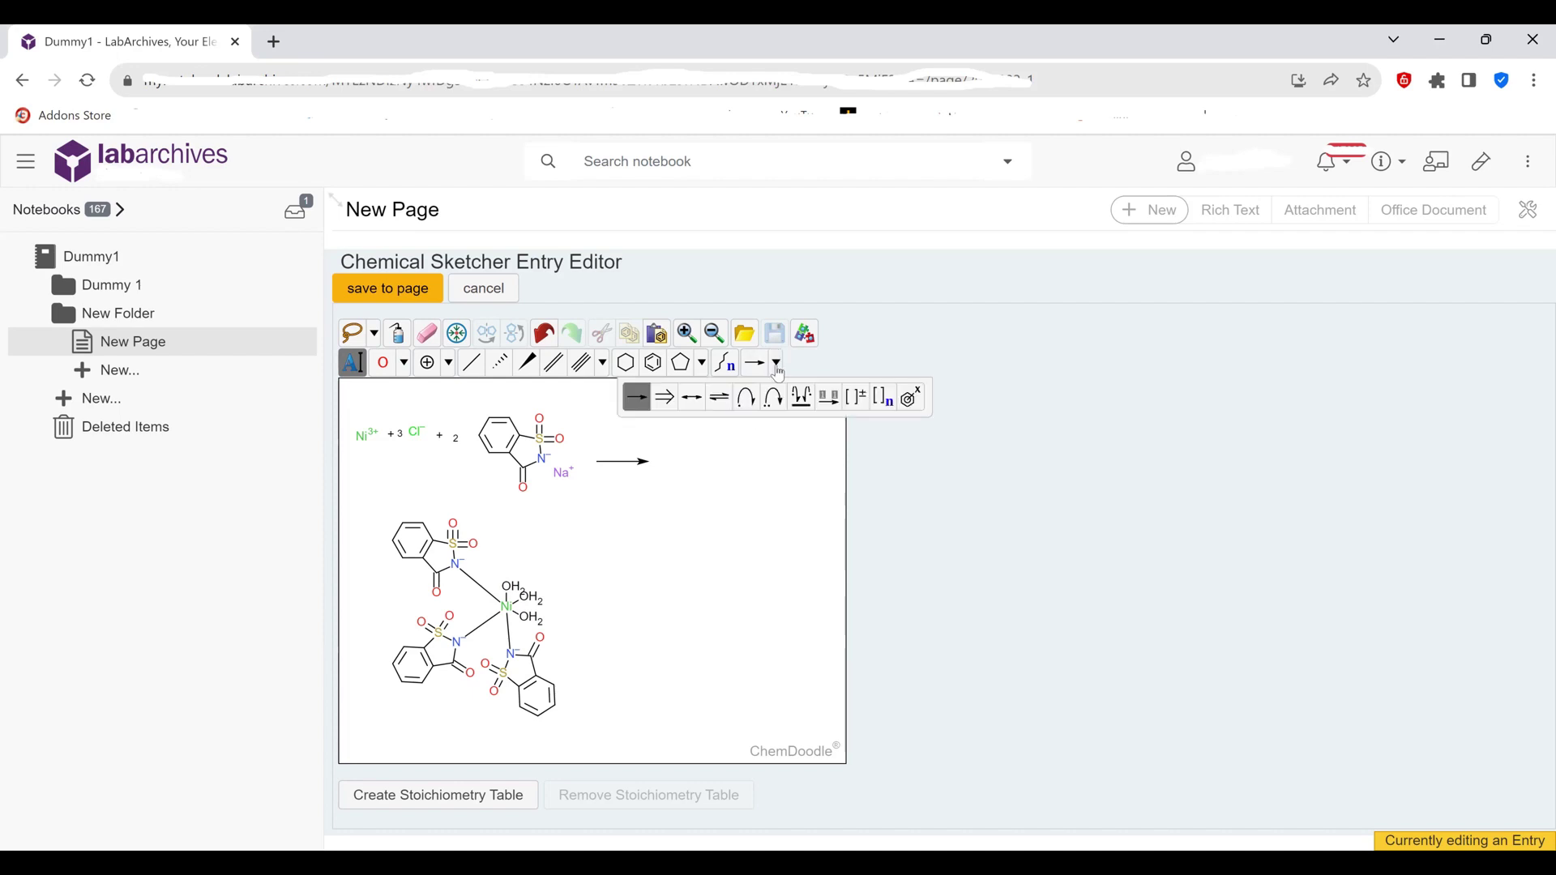
{"action": "left_click", "coordinate": [855, 398]}
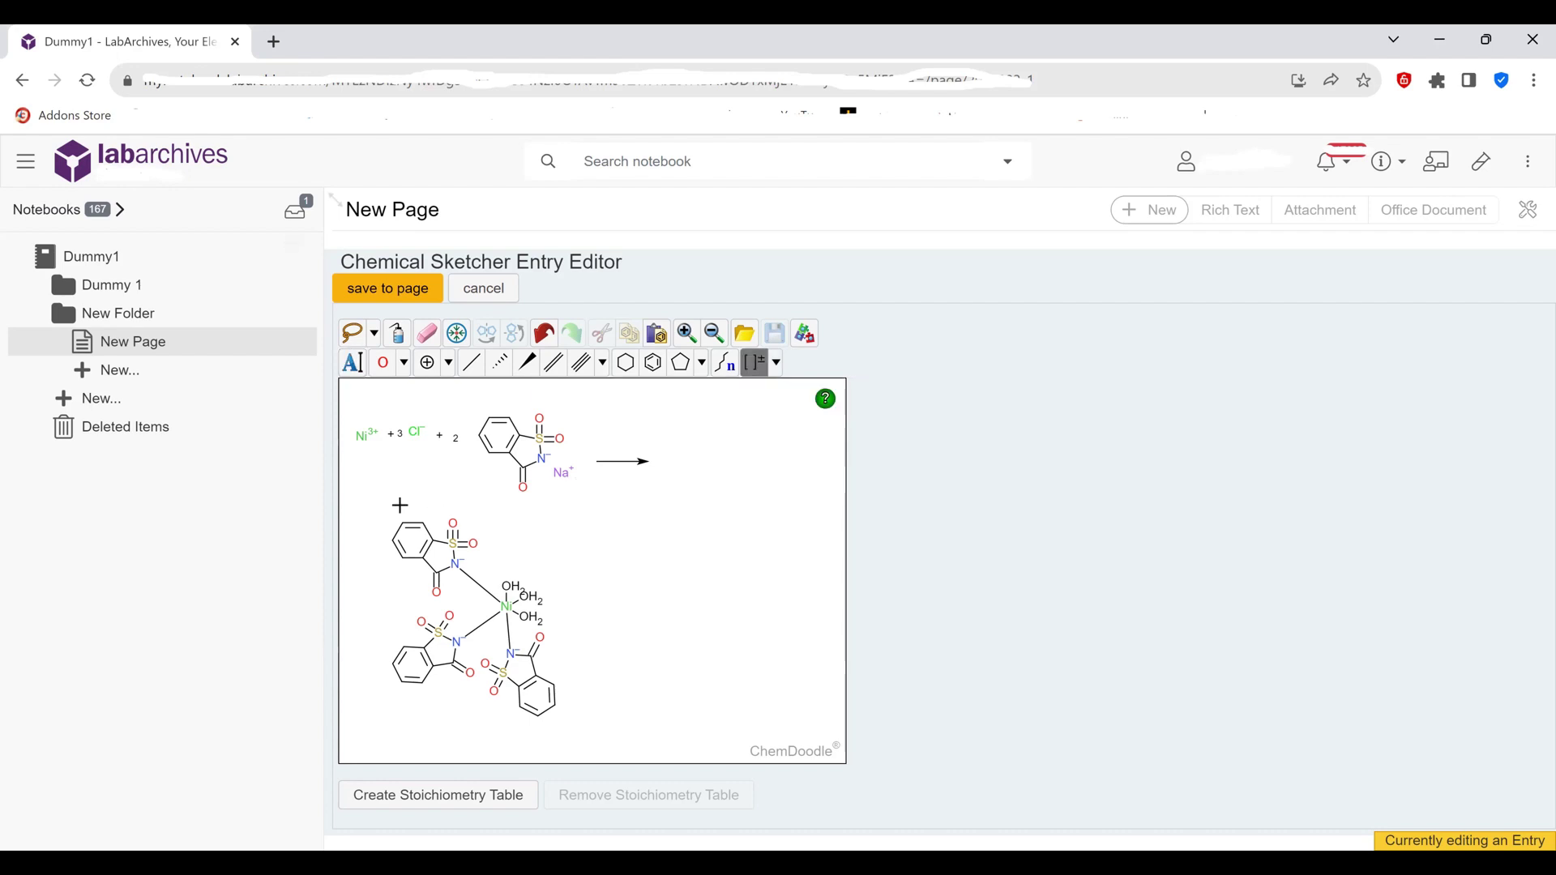
{"action": "left_click", "coordinate": [447, 364]}
{"action": "left_click", "coordinate": [349, 400]}
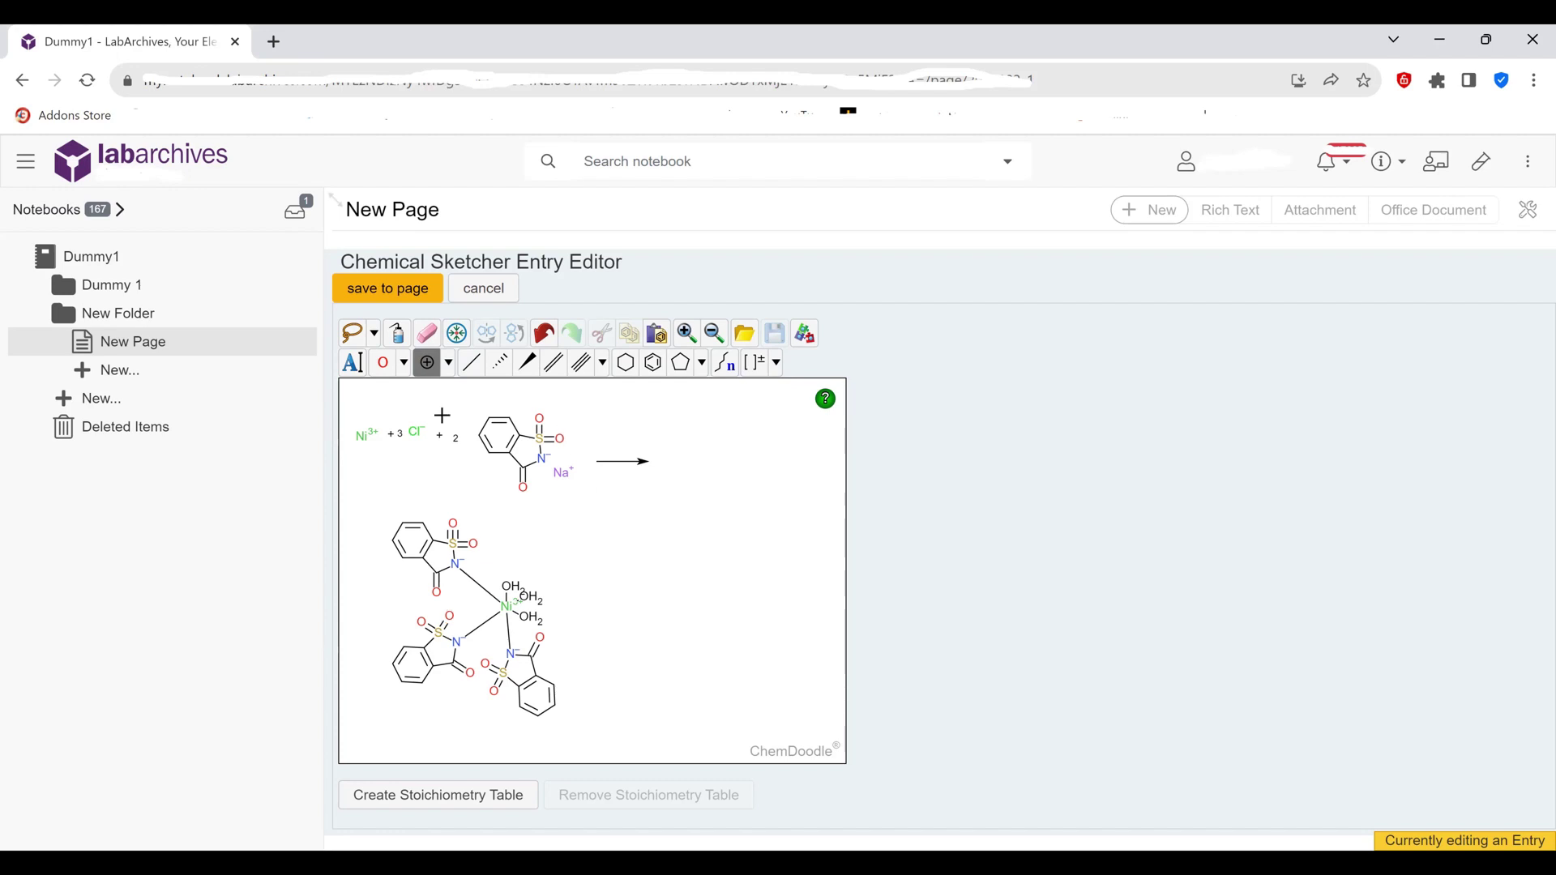
Add a '+' right of the complex followed by a positively charged sodium, Na⁺.
{"action": "left_click", "coordinate": [354, 365]}
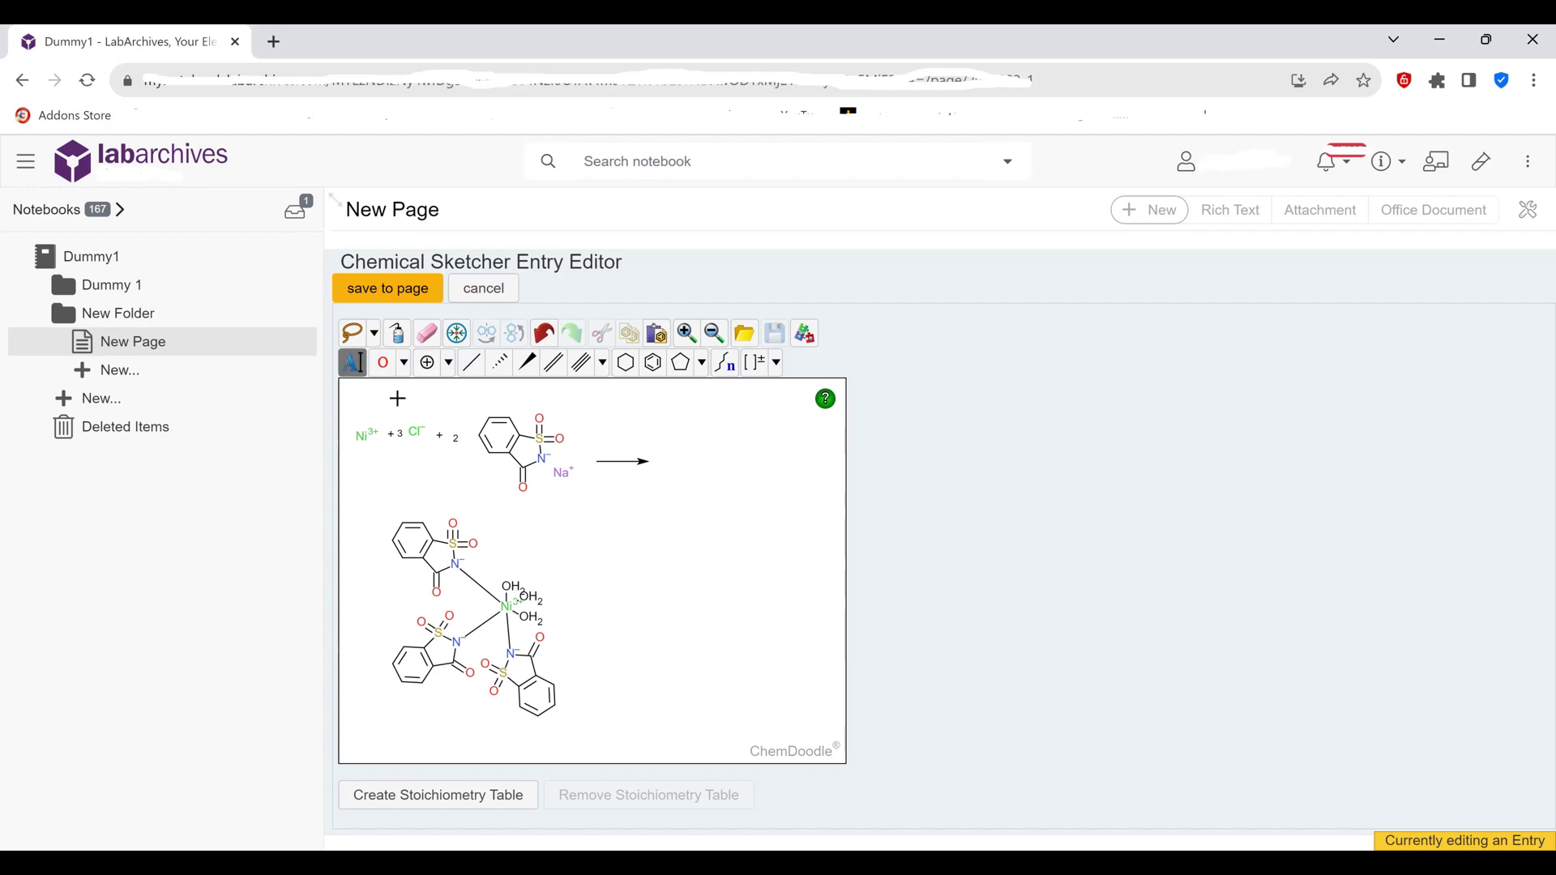
{"action": "left_click", "coordinate": [609, 631]}
{"action": "type", "text": "+"}
{"action": "key", "text": "Return"}
{"action": "left_click", "coordinate": [404, 365]}
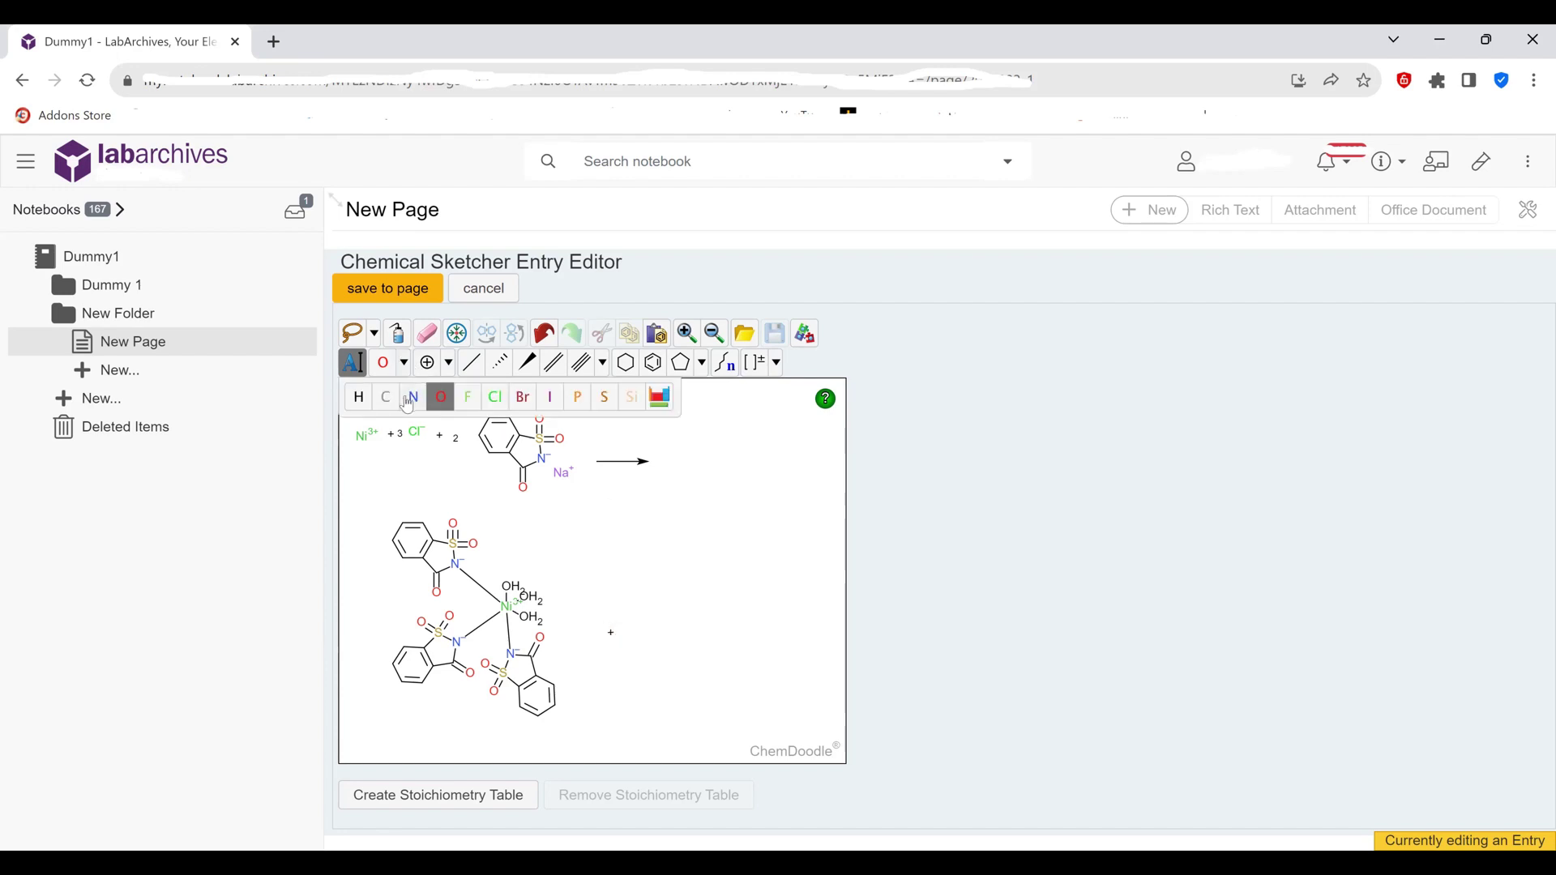
{"action": "left_click", "coordinate": [659, 398]}
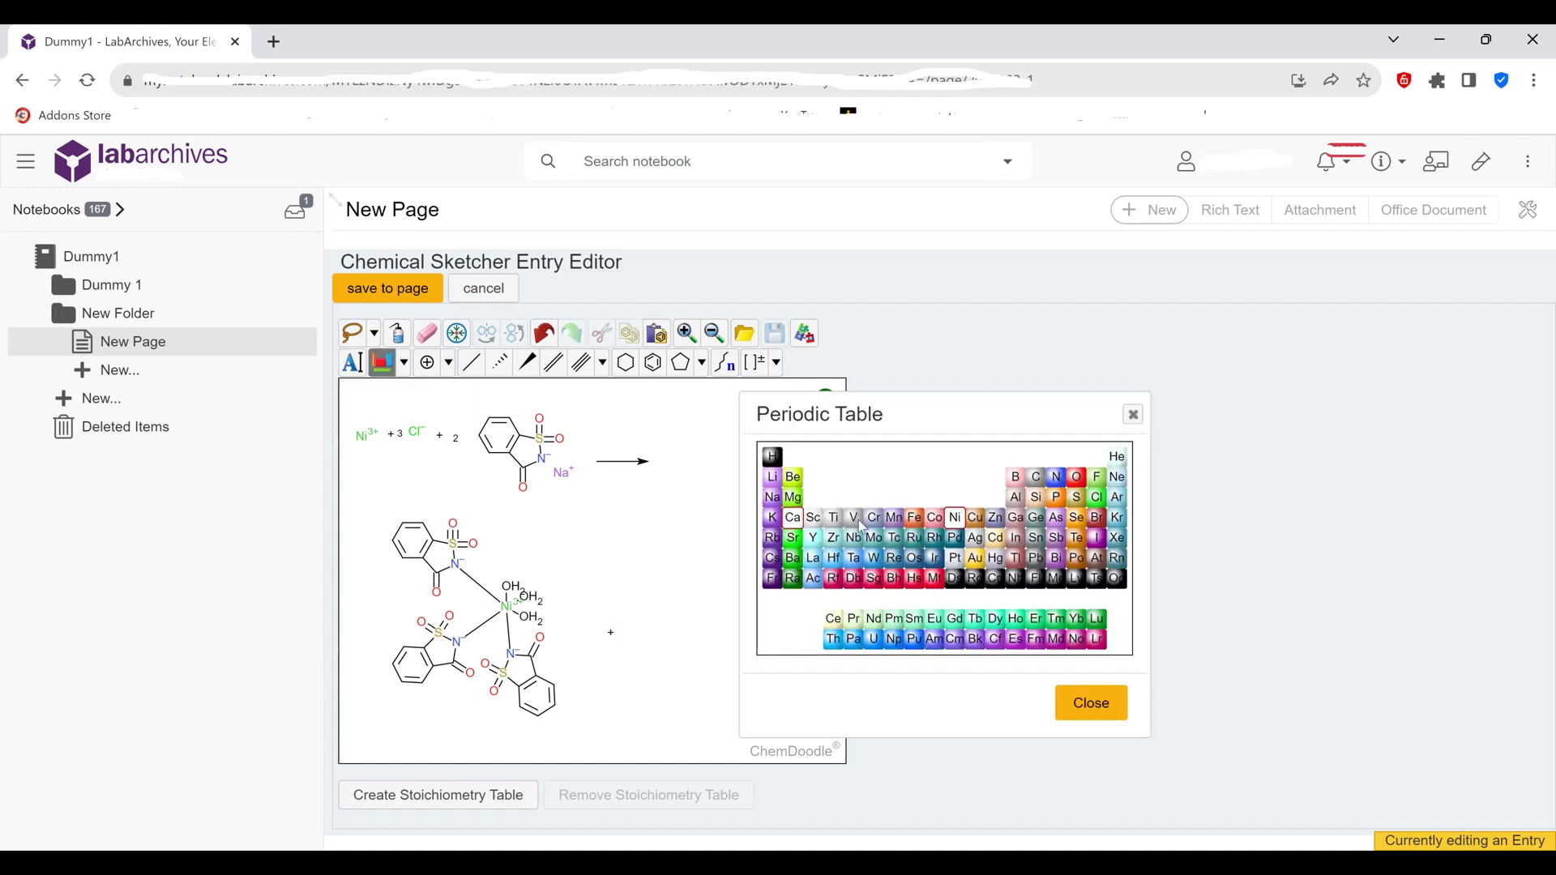
{"action": "left_click", "coordinate": [772, 497]}
{"action": "left_click", "coordinate": [1068, 700]}
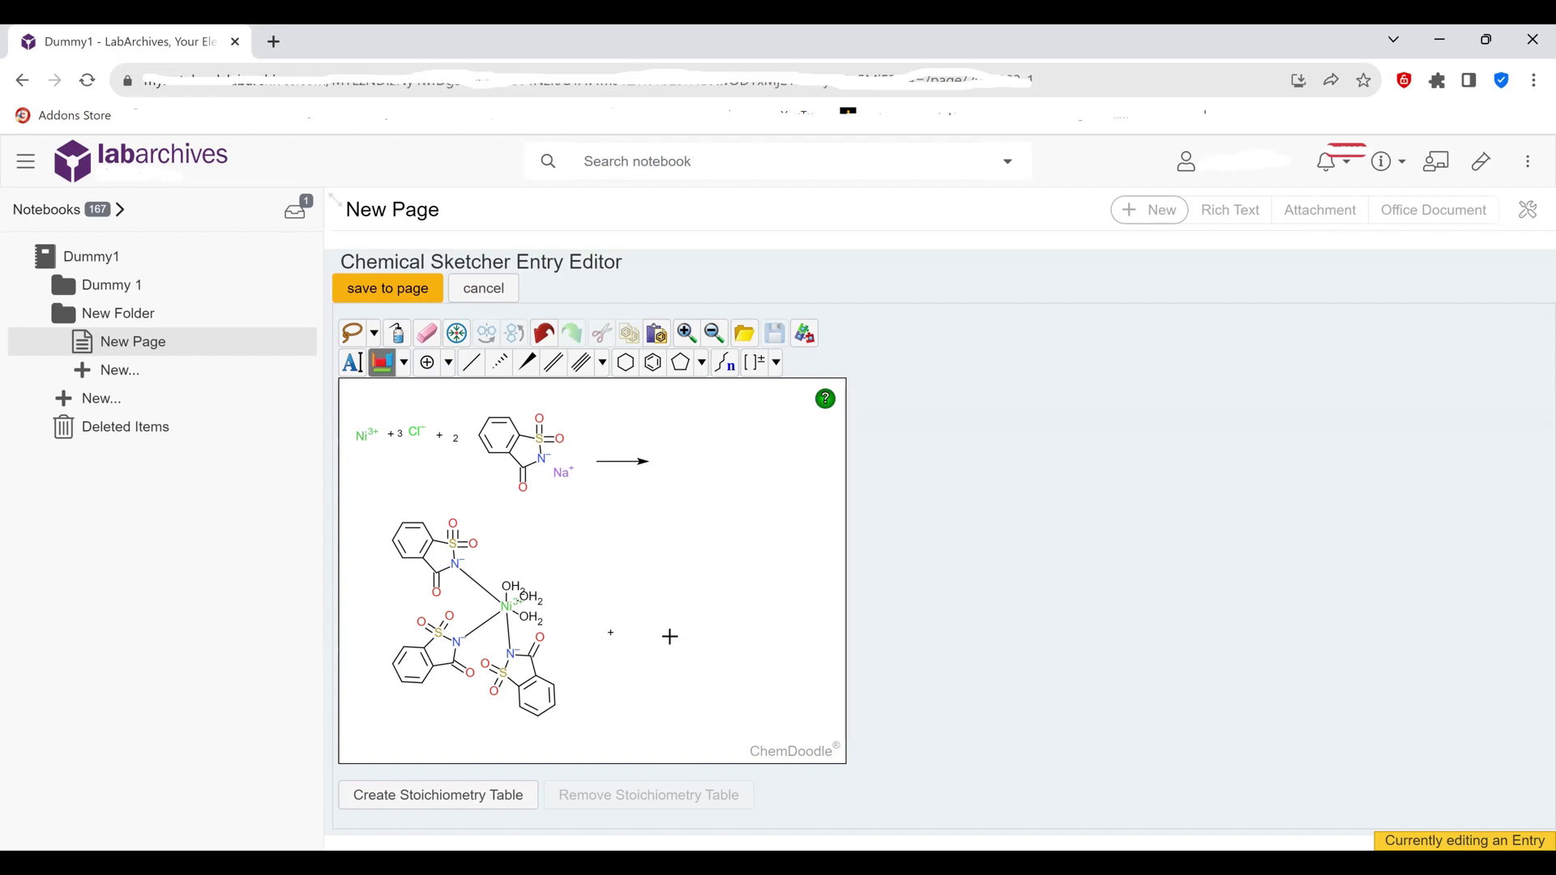
{"action": "left_click", "coordinate": [633, 628]}
{"action": "left_click", "coordinate": [428, 367]}
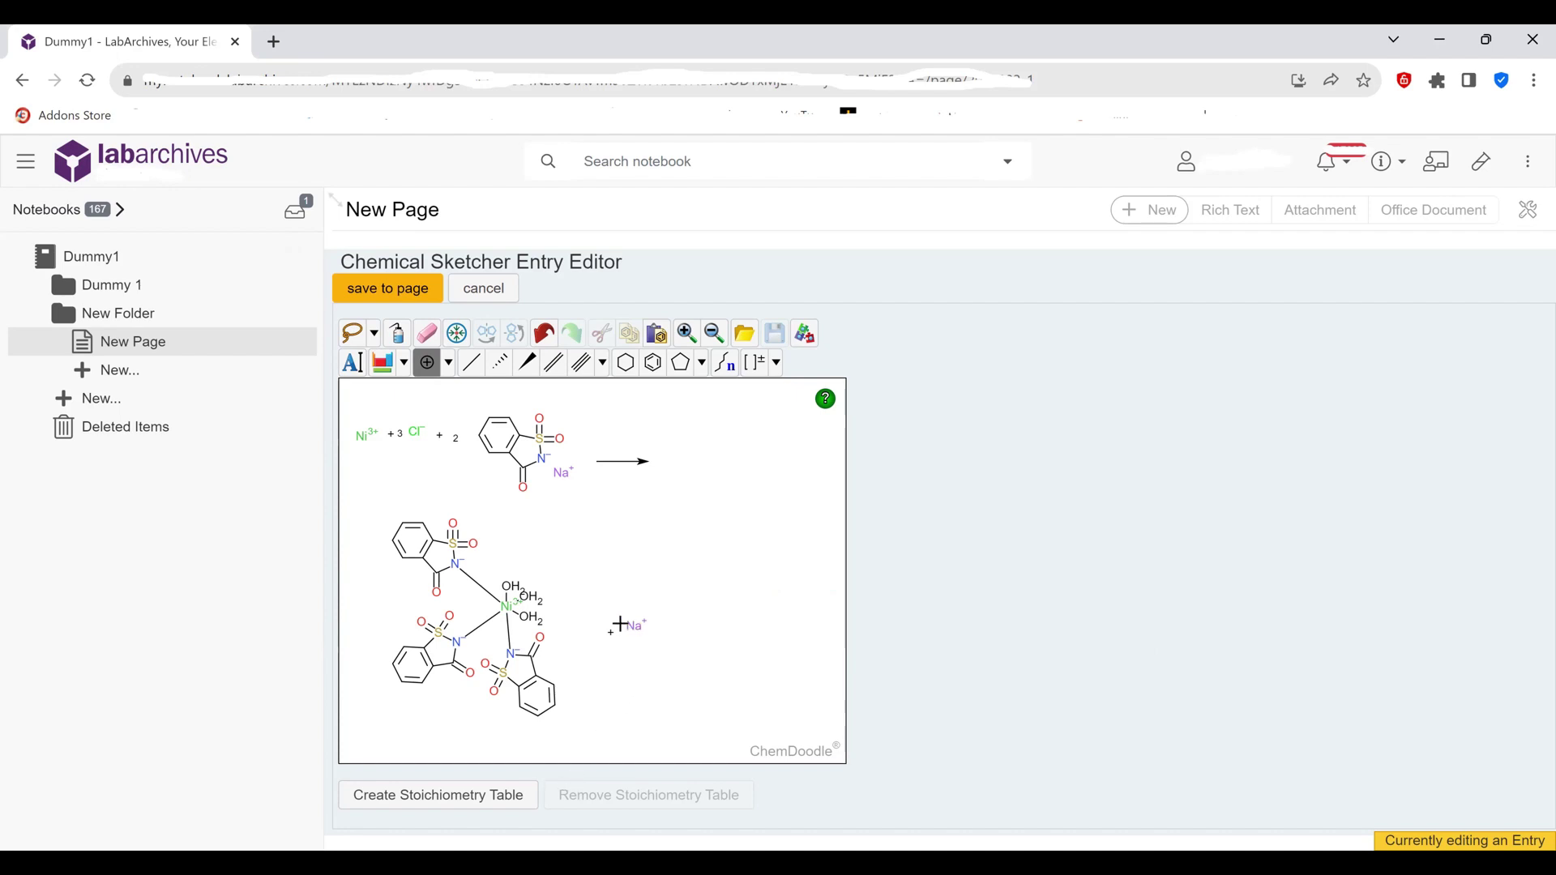
Add a 6 coefficient before Na⁺, then a '+' and another 6 after it.
{"action": "left_click", "coordinate": [352, 364]}
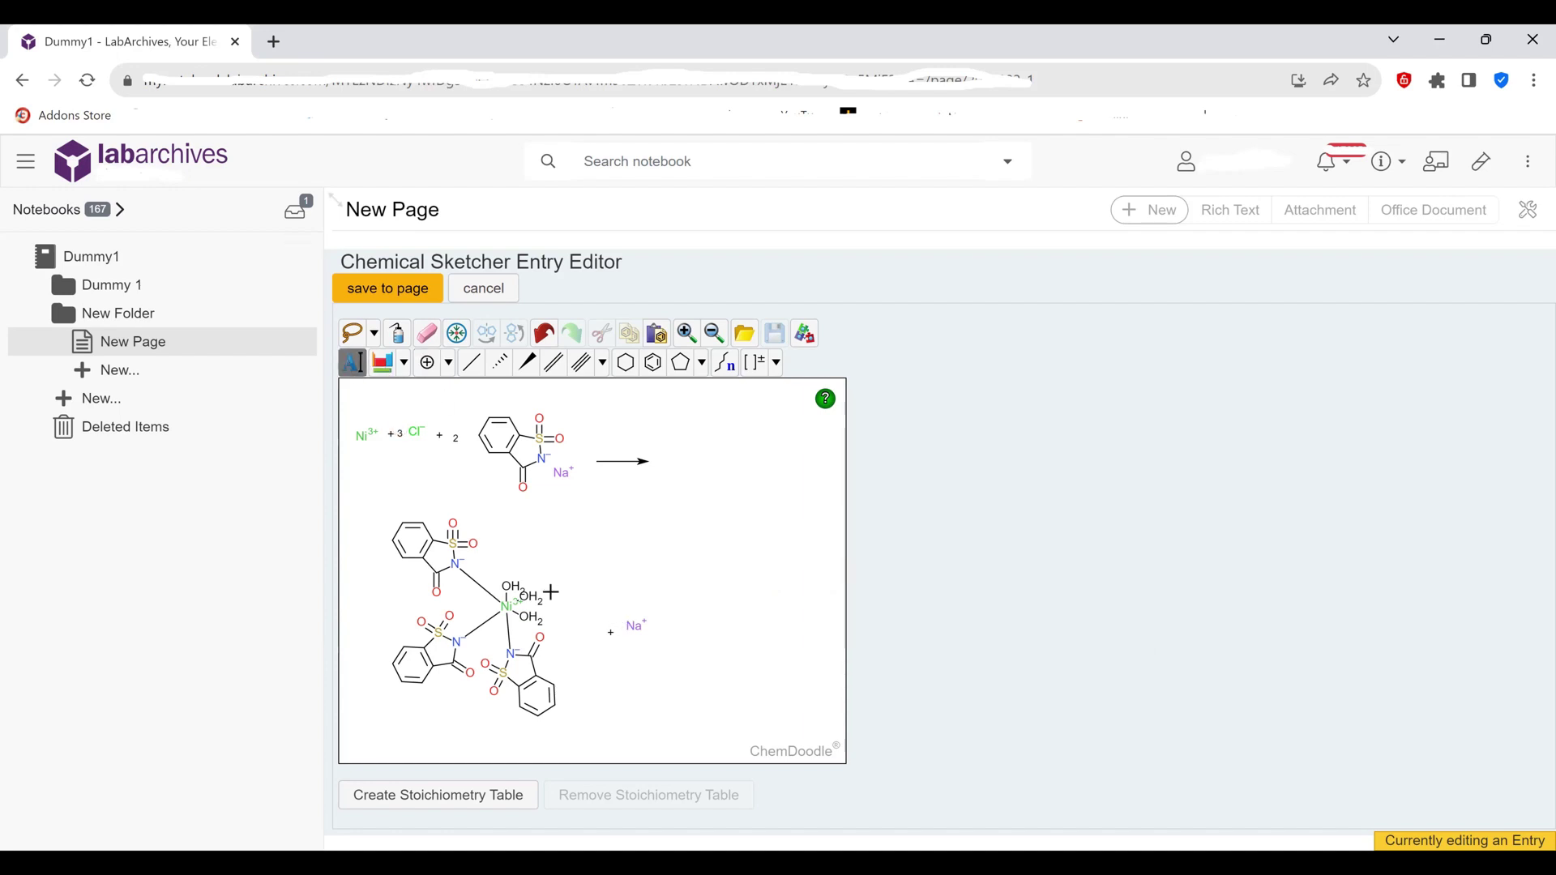
{"action": "left_click", "coordinate": [620, 626]}
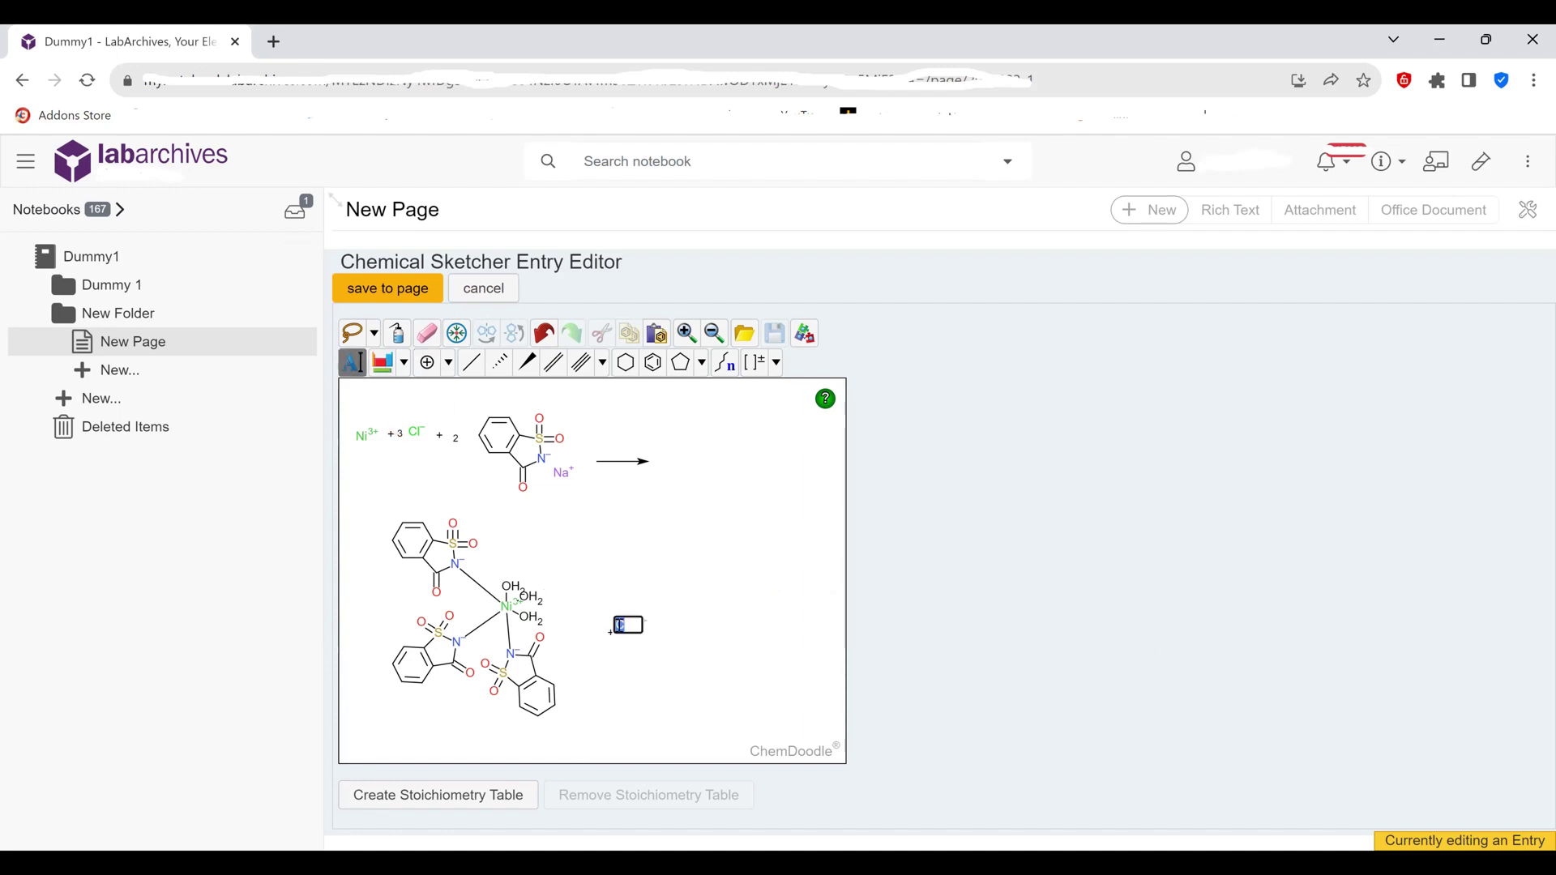
{"action": "left_click", "coordinate": [644, 671]}
{"action": "left_click", "coordinate": [670, 631]}
{"action": "type", "text": "+"}
{"action": "left_click", "coordinate": [708, 625]}
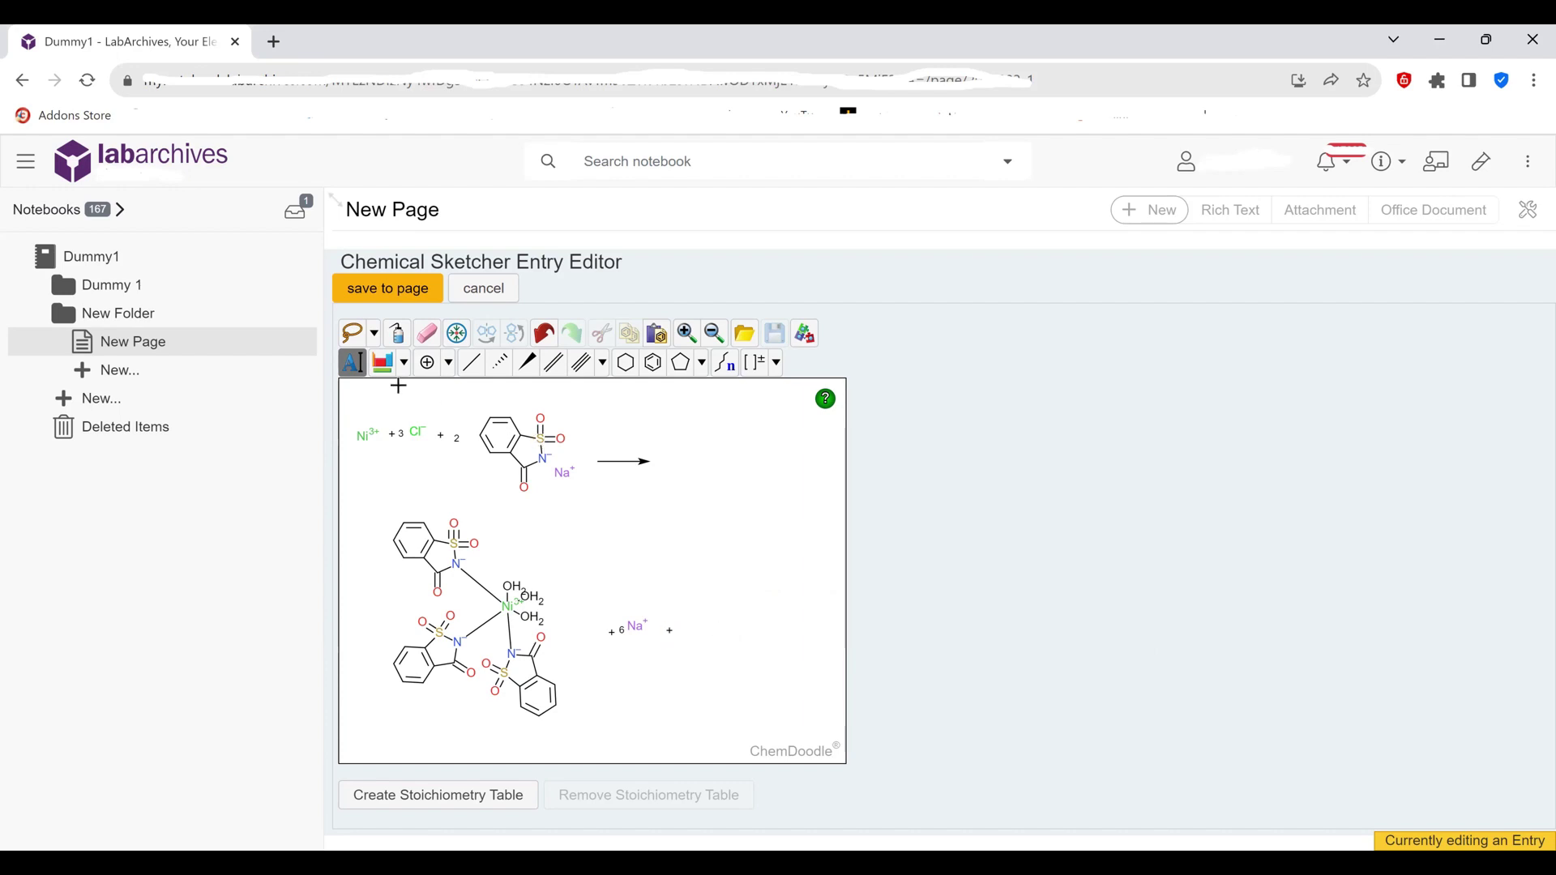
{"action": "left_click", "coordinate": [690, 629]}
{"action": "type", "text": "6"}
{"action": "left_click", "coordinate": [691, 660]}
Place a chlorine after the 6 and give it a negative charge as Cl⁻.
{"action": "left_click", "coordinate": [407, 377]}
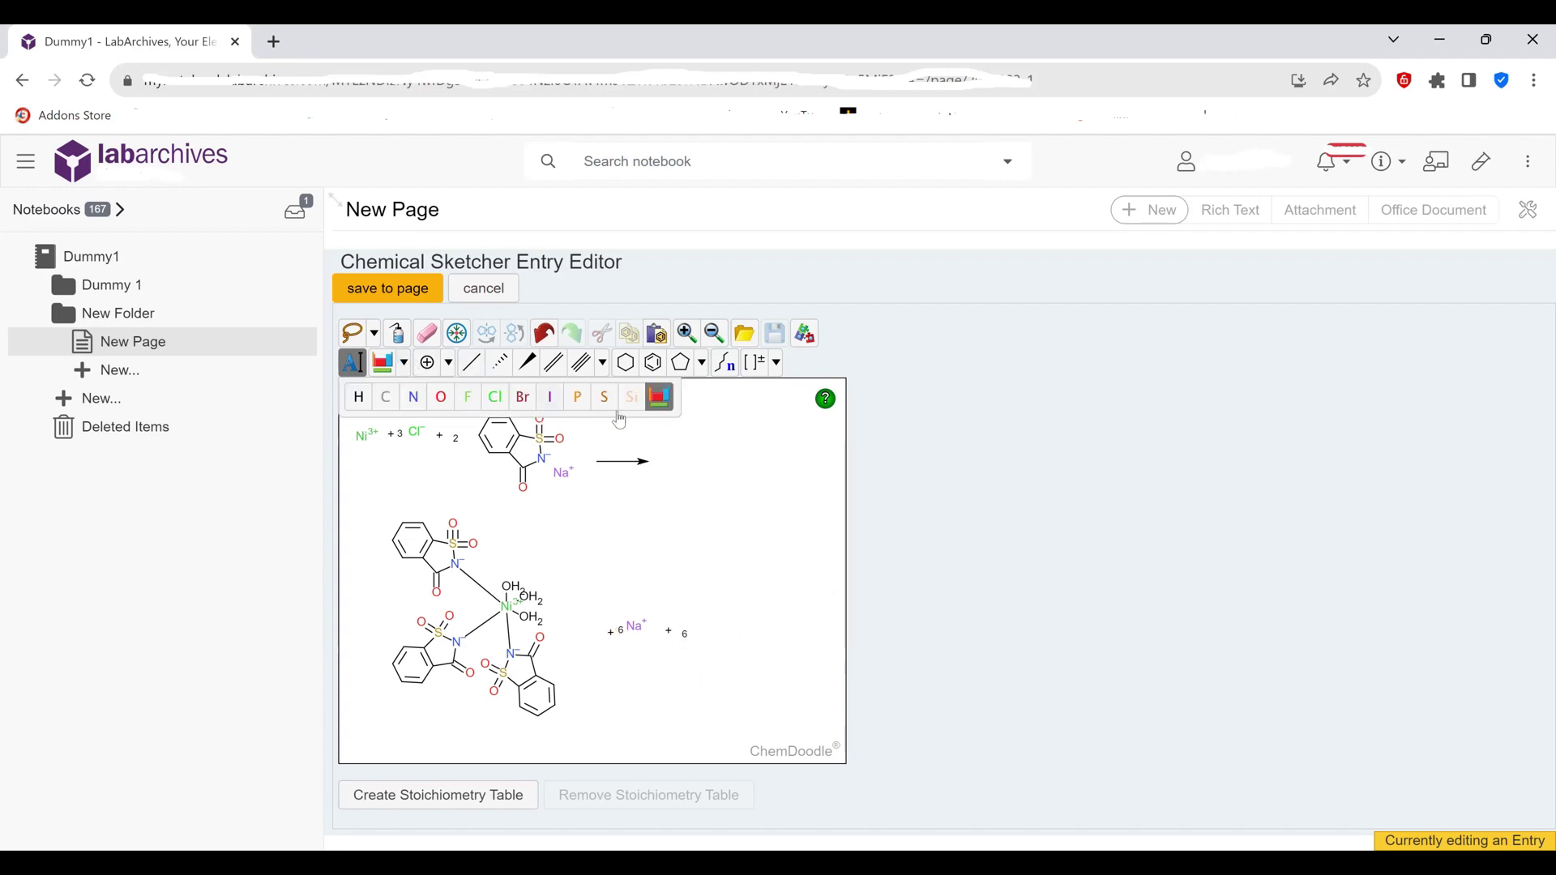
{"action": "left_click", "coordinate": [495, 397]}
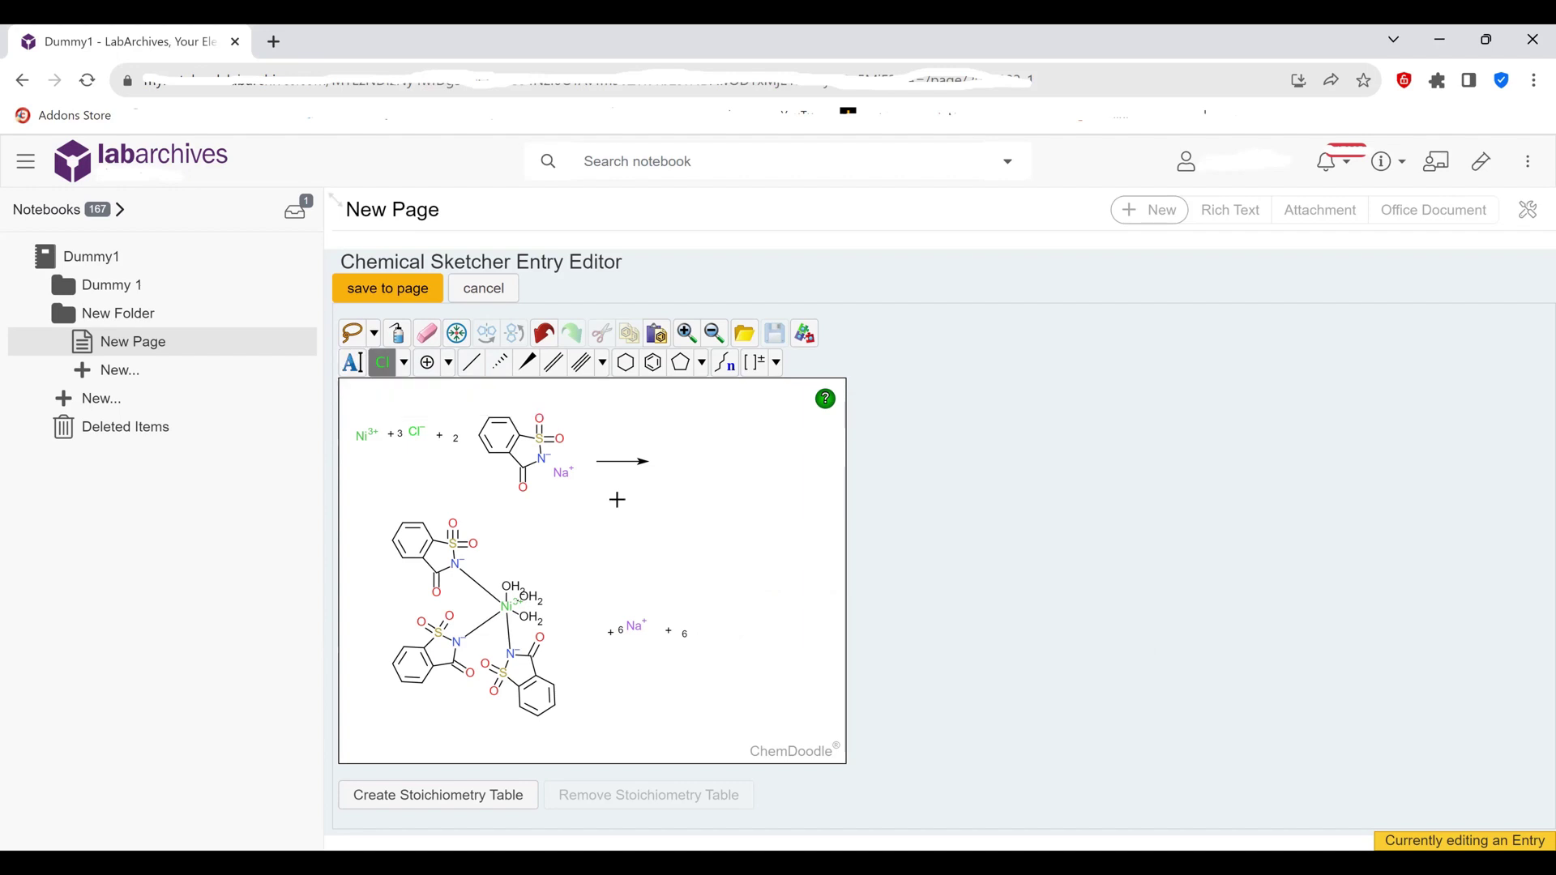
{"action": "left_click", "coordinate": [701, 626]}
{"action": "left_click", "coordinate": [448, 363]}
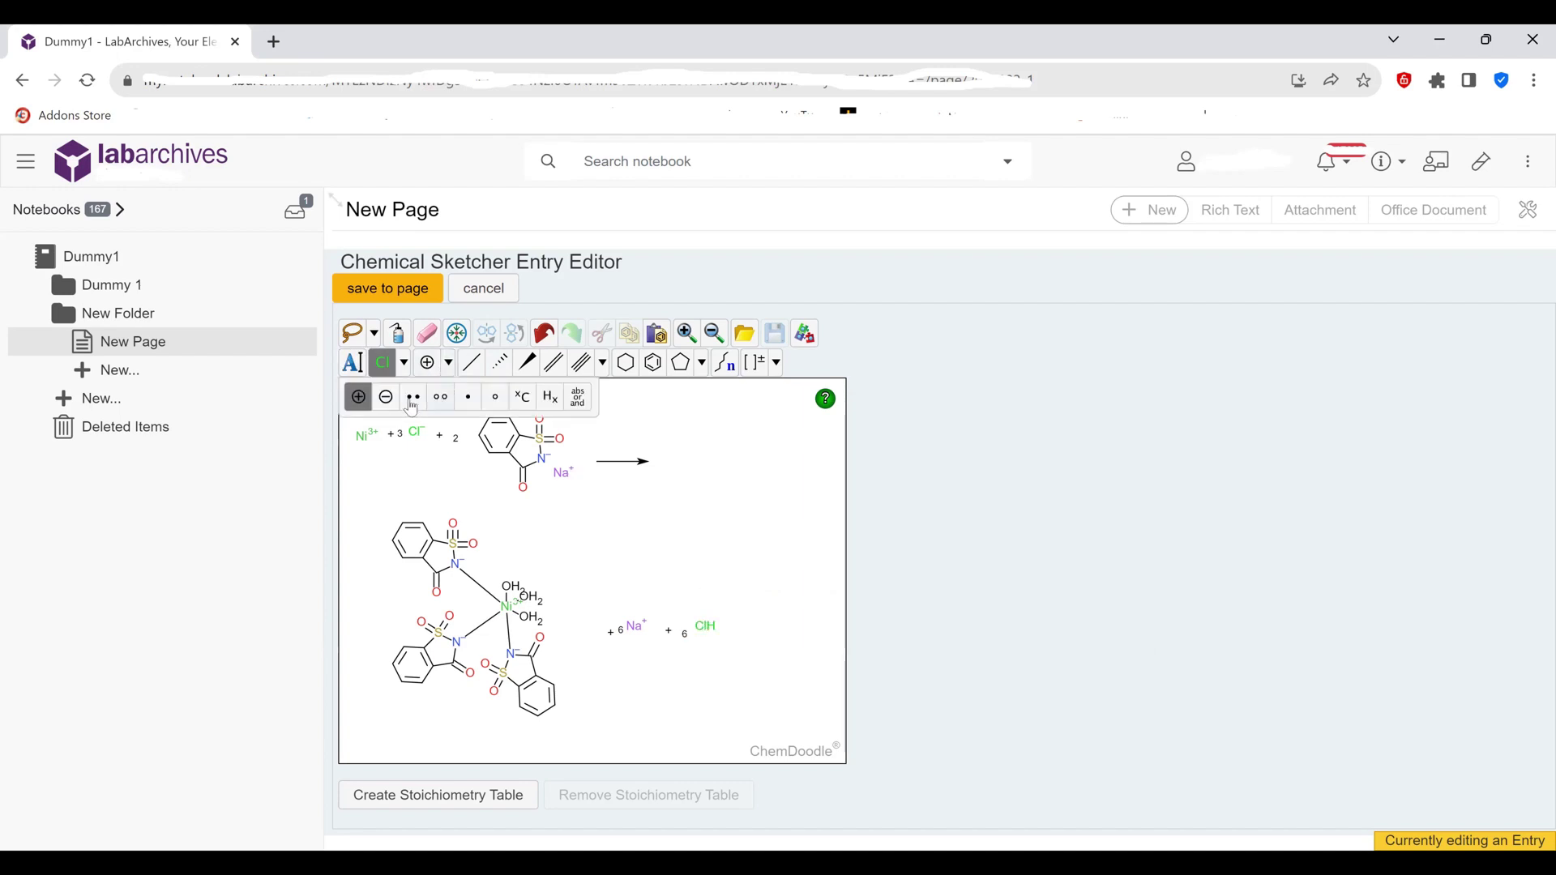
{"action": "left_click", "coordinate": [389, 401]}
{"action": "left_click", "coordinate": [699, 624]}
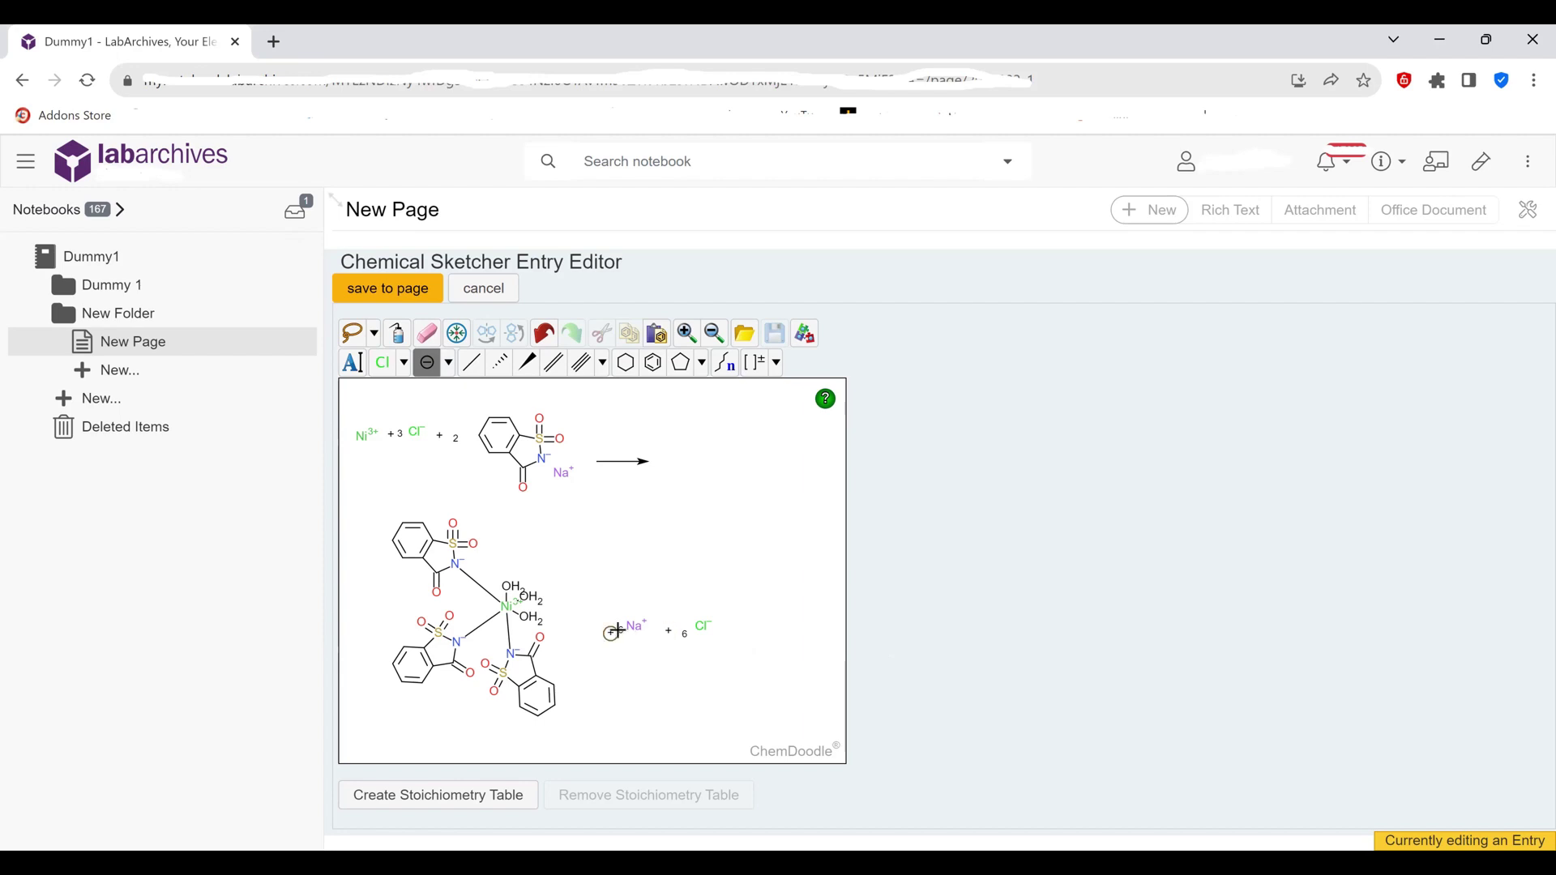
Change the Na⁺, Cl⁻ and sodium saccharinate coefficients each to 3.
{"action": "left_click", "coordinate": [352, 363]}
{"action": "left_click", "coordinate": [618, 631]}
{"action": "type", "text": "3"}
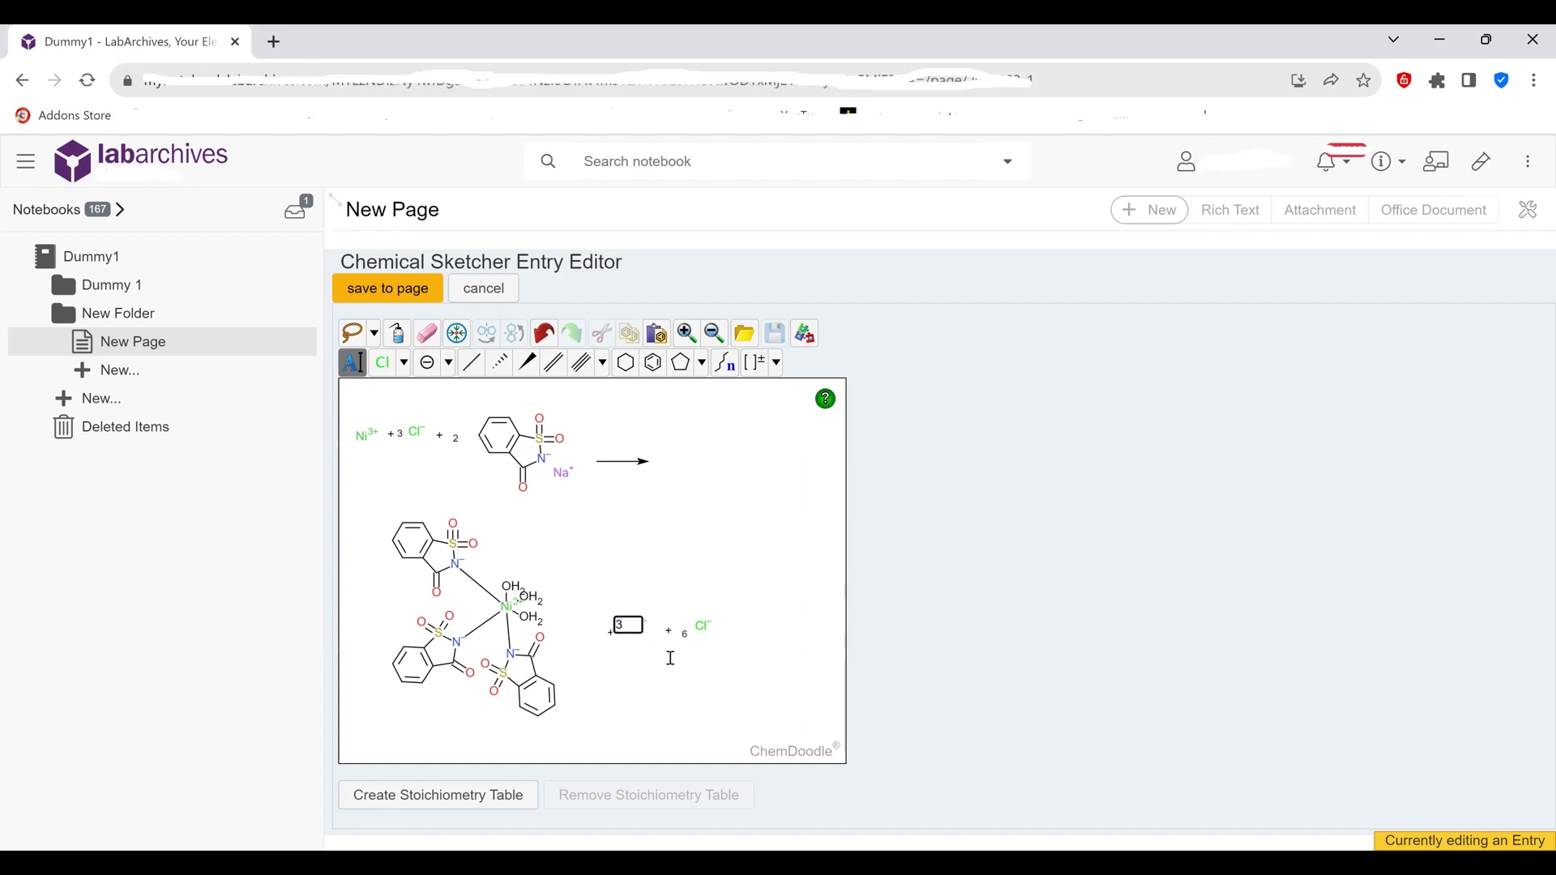
{"action": "key", "text": "Return"}
{"action": "left_click", "coordinate": [685, 633]}
{"action": "type", "text": "3"}
{"action": "key", "text": "Return"}
{"action": "left_click", "coordinate": [456, 438]}
{"action": "type", "text": "3"}
{"action": "key", "text": "Return"}
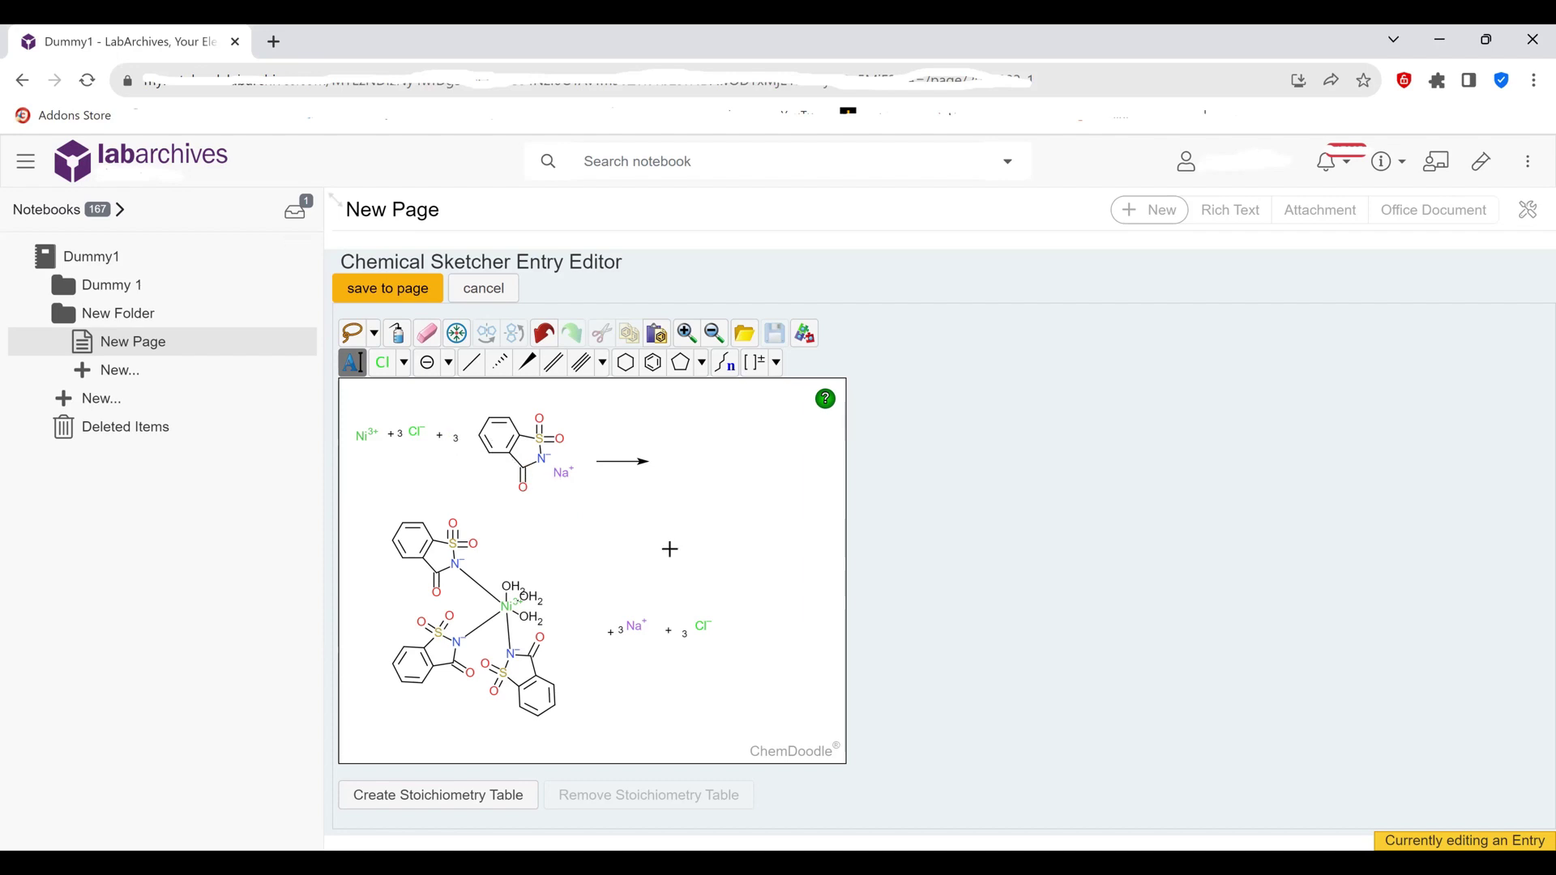